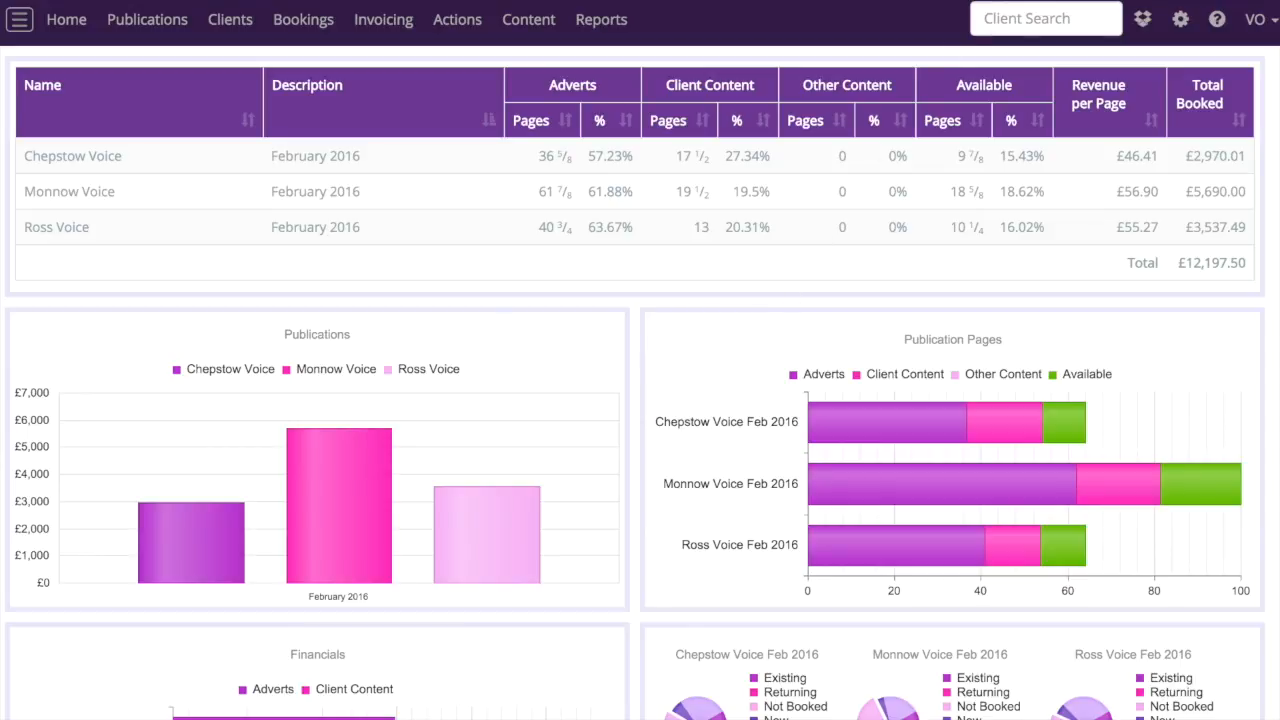
Search the clients for "simons" and open the Simons Smokers record
left_click(1065, 27)
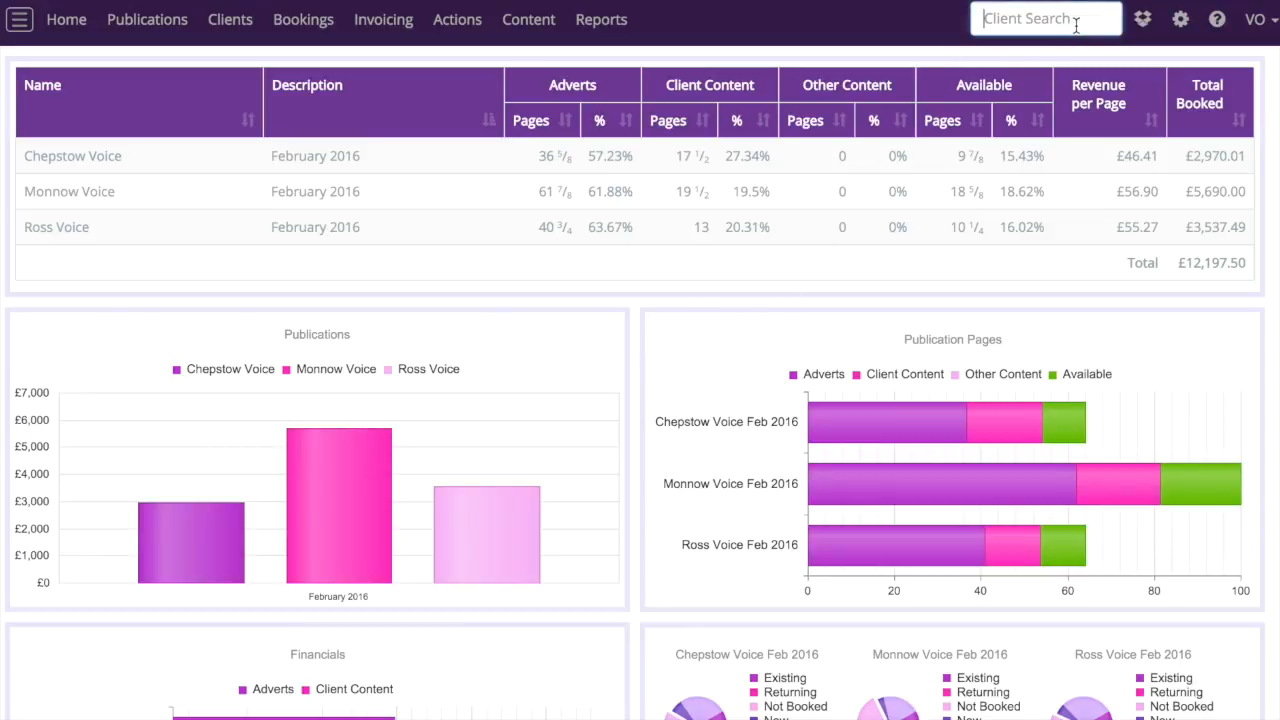
type("simons")
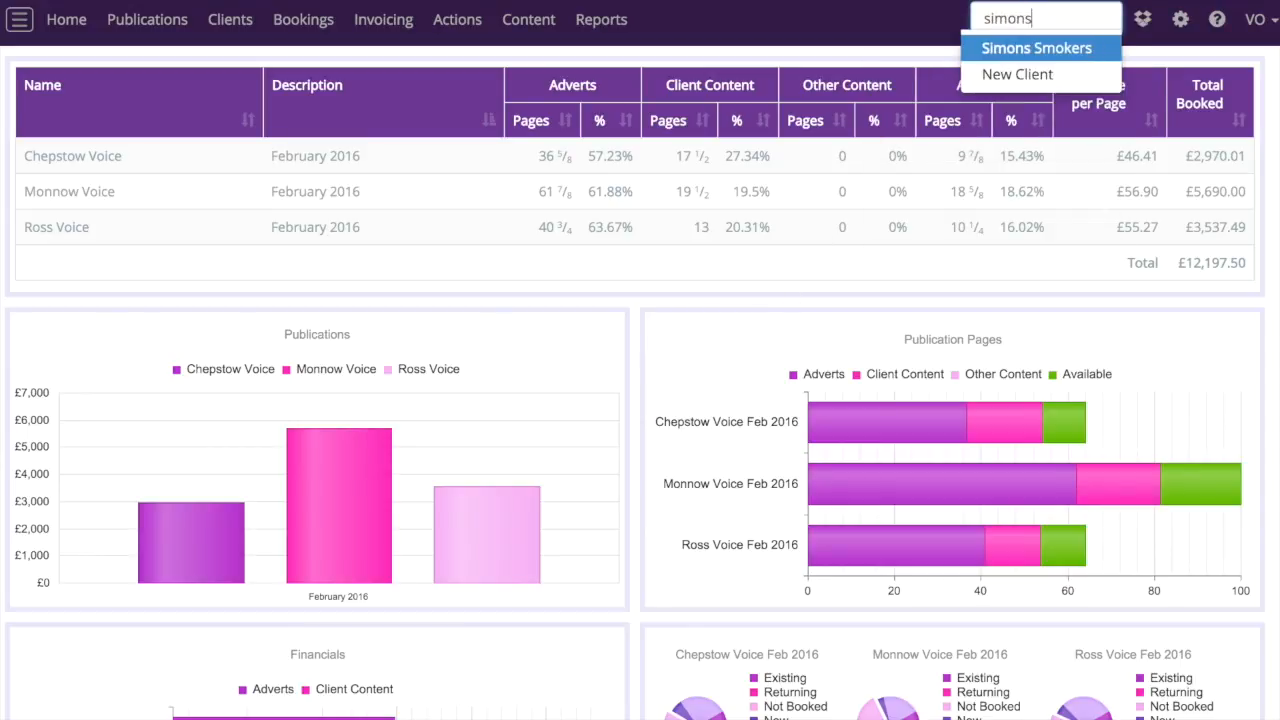
left_click(1081, 55)
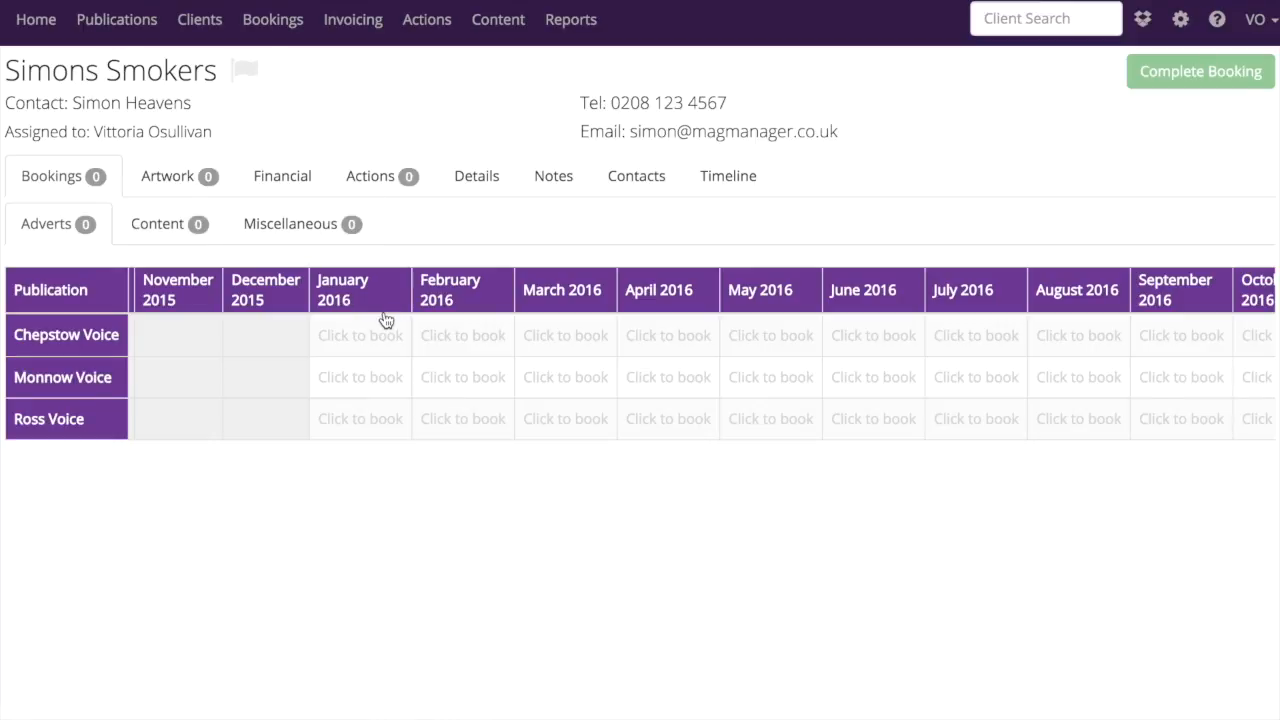
Select the April 2016 issues of Chepstow Voice and Ross Voice and proceed to complete the booking
left_click(666, 340)
left_click(670, 432)
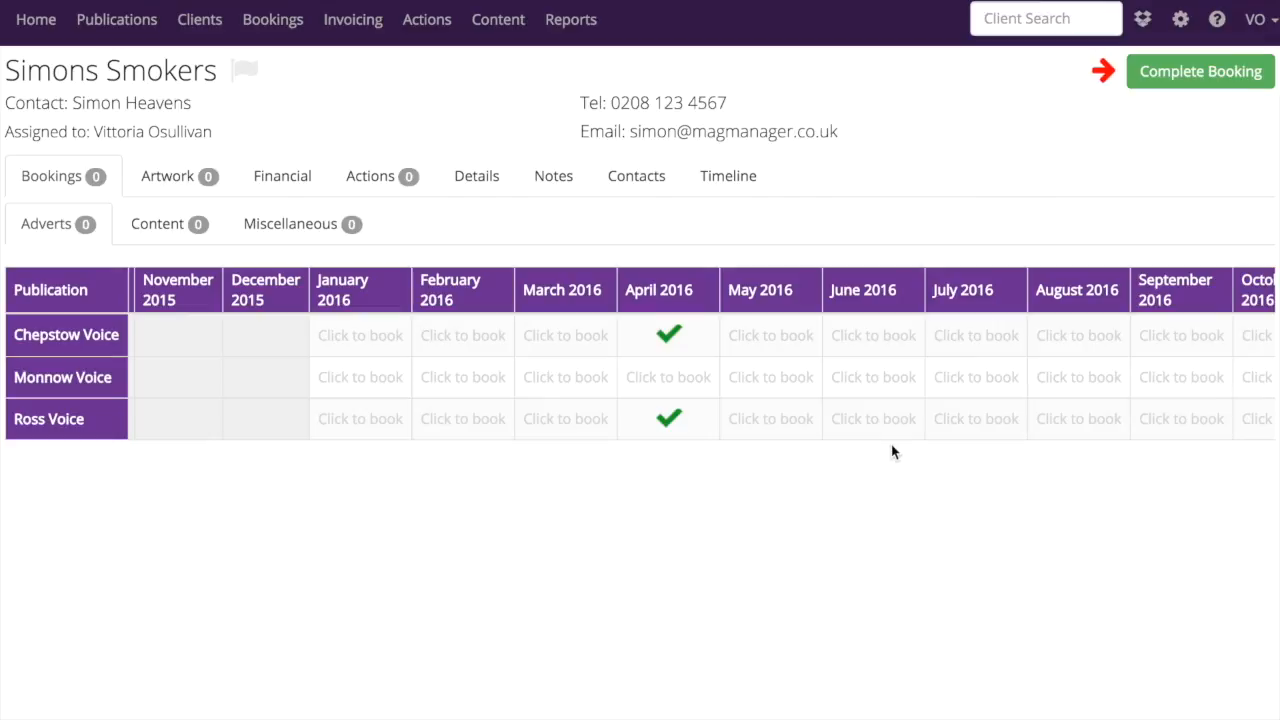
left_click(1177, 76)
Create a new Full Page advert and assign it to the Chepstow Voice and Ross Voice April 2016 bookings
left_click(1257, 80)
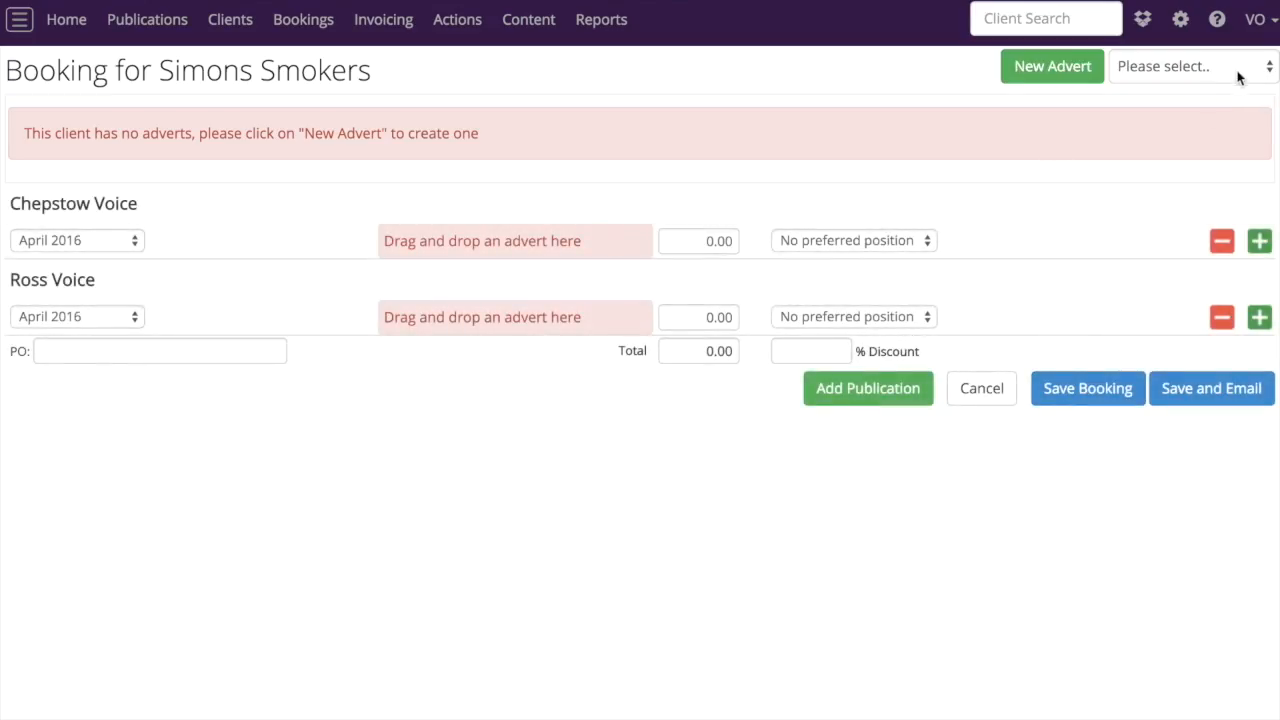
left_click(1157, 72)
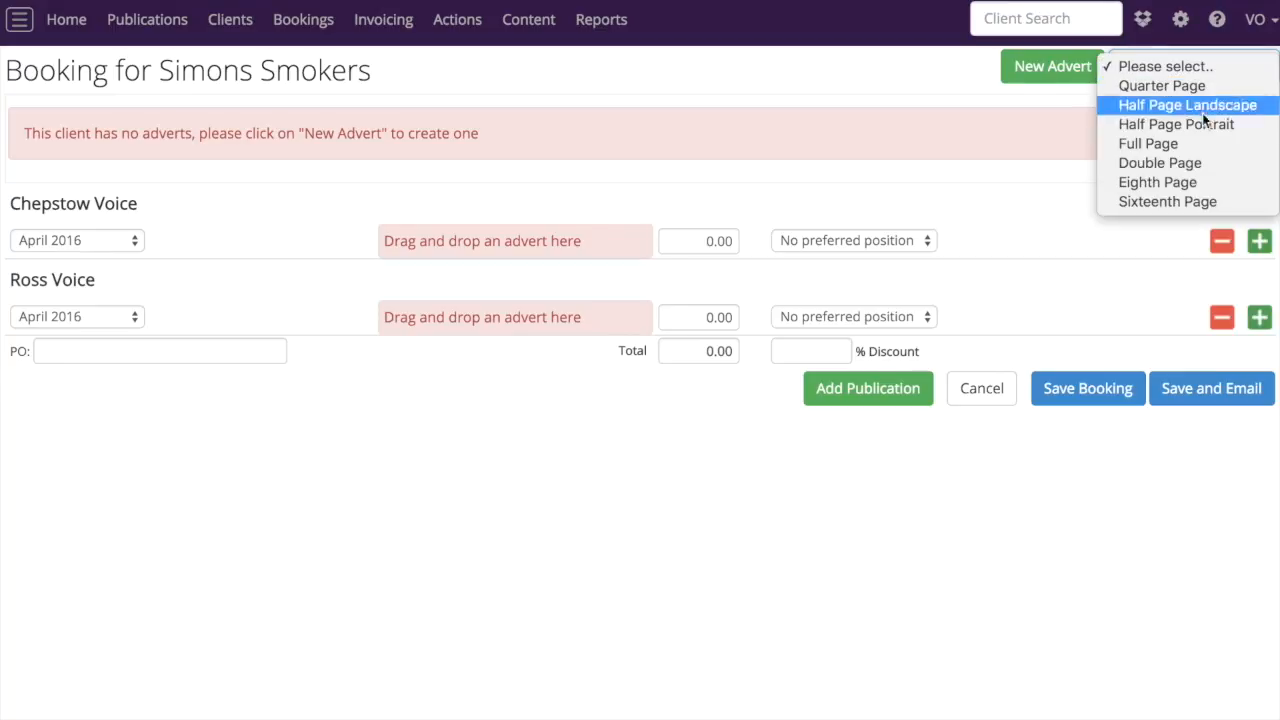
left_click(1148, 143)
left_click_drag(62, 160, 480, 450)
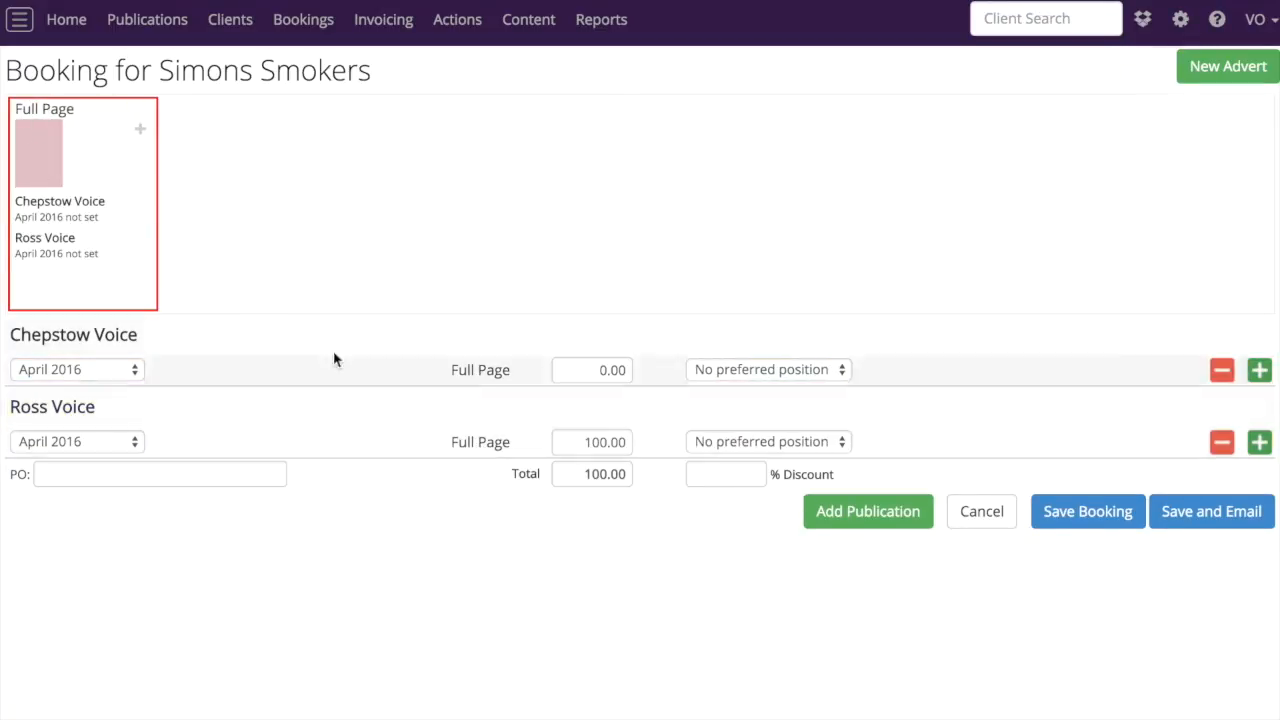
Set the Chepstow Voice advert price to 100 and save the booking with a 15% discount
left_click(588, 369)
type("100")
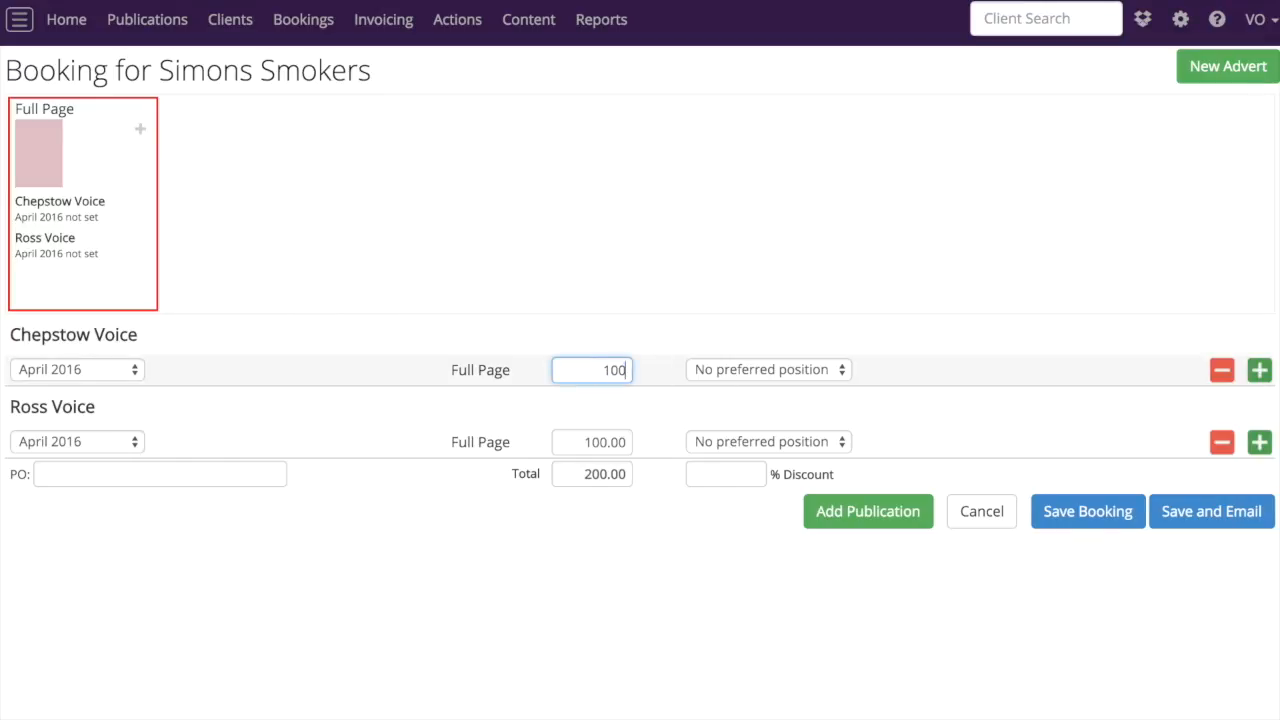
key("Tab")
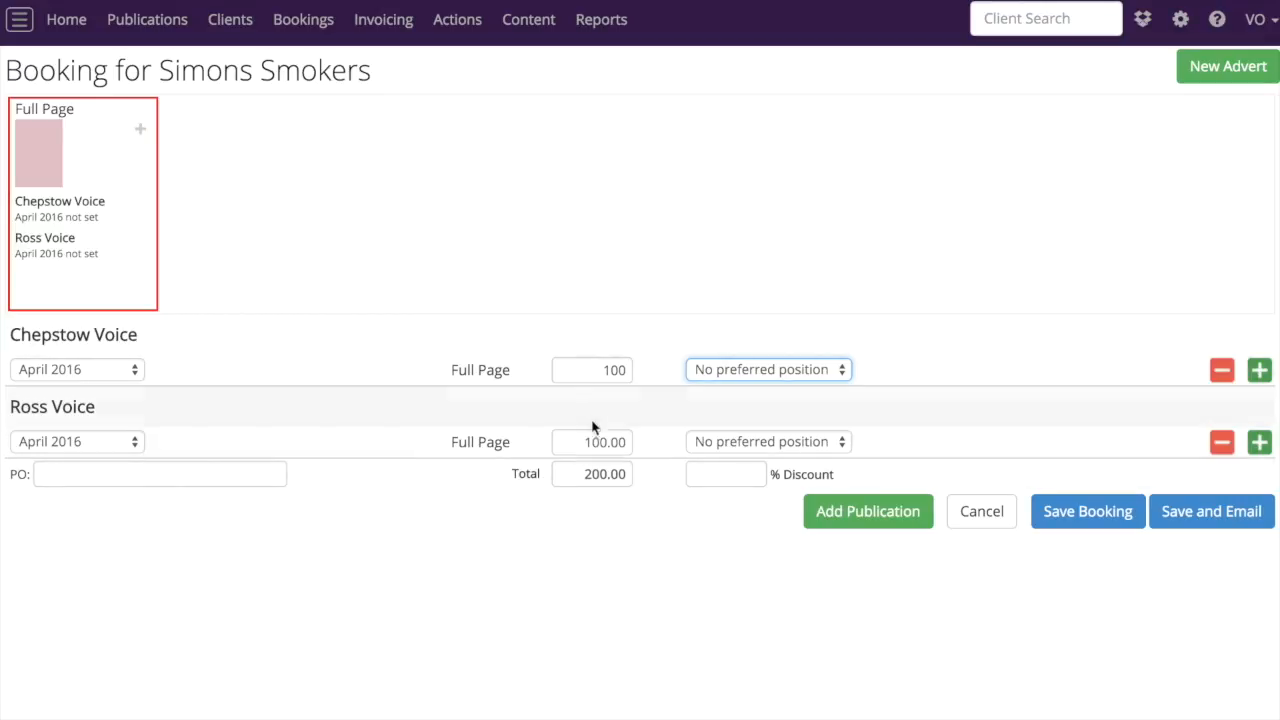
left_click(732, 476)
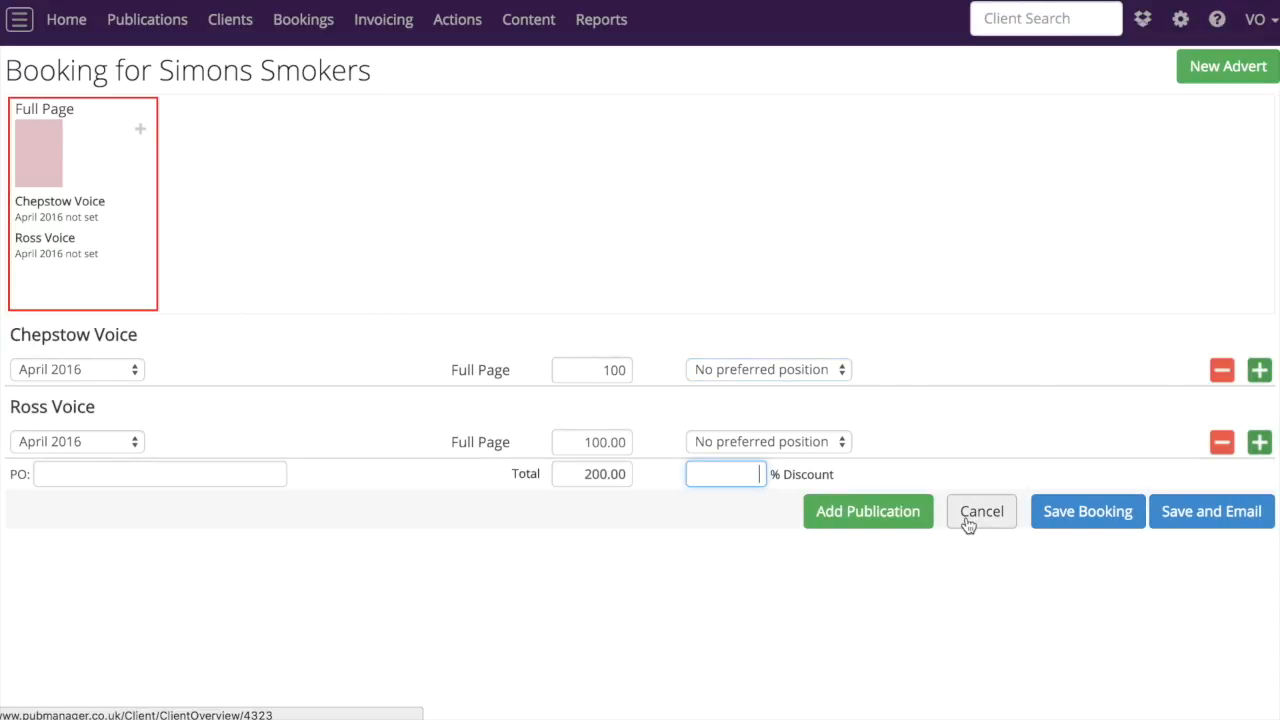
type("15")
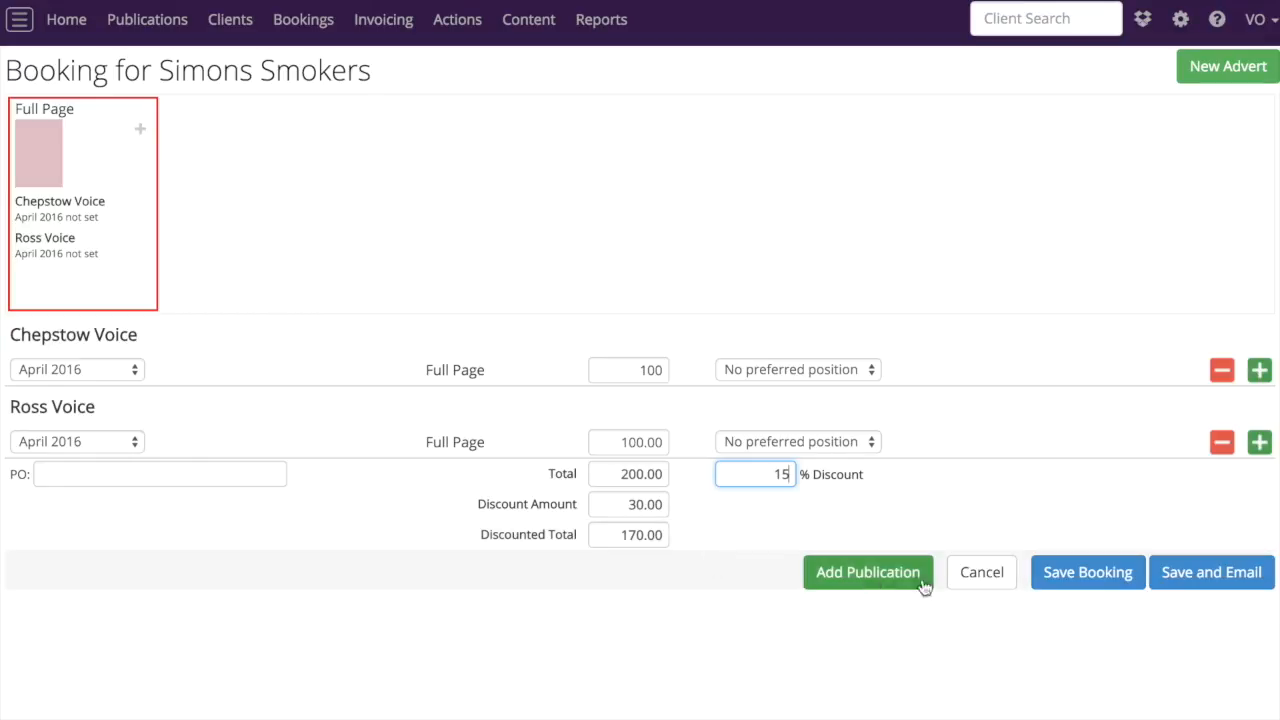
left_click(1094, 588)
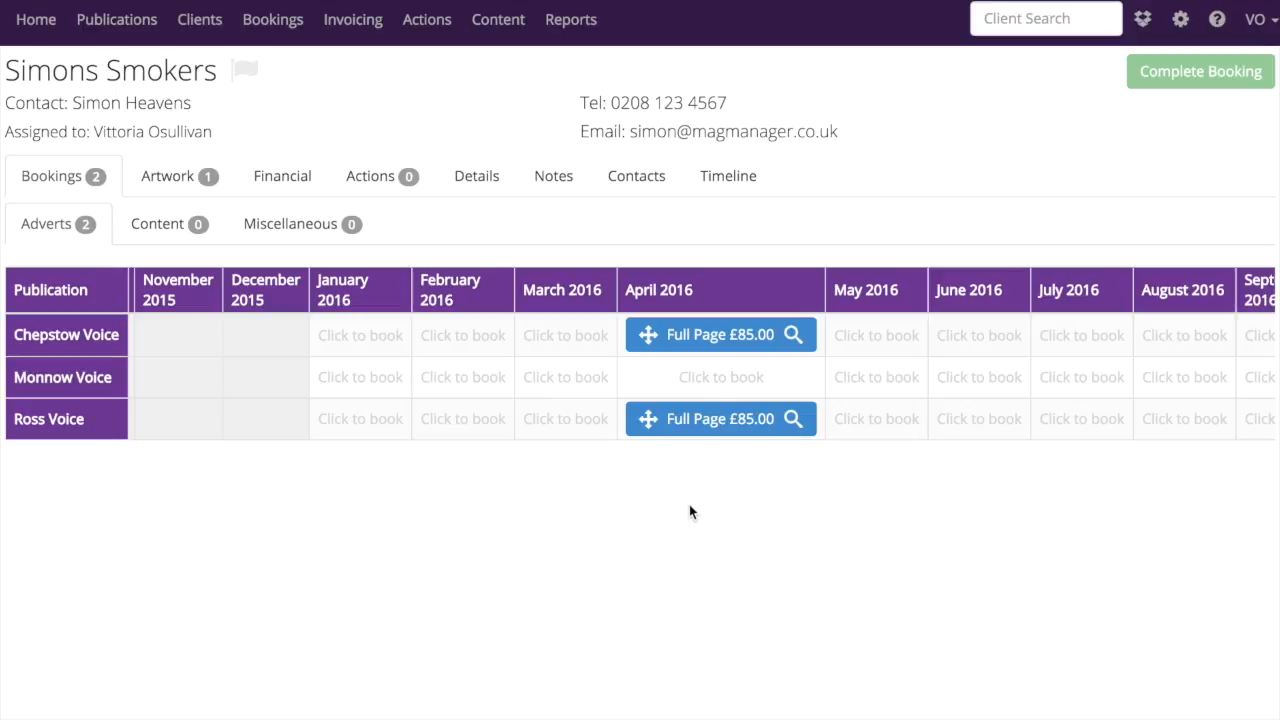
Start a new miscellaneous booking item for Simons Smokers
left_click(296, 228)
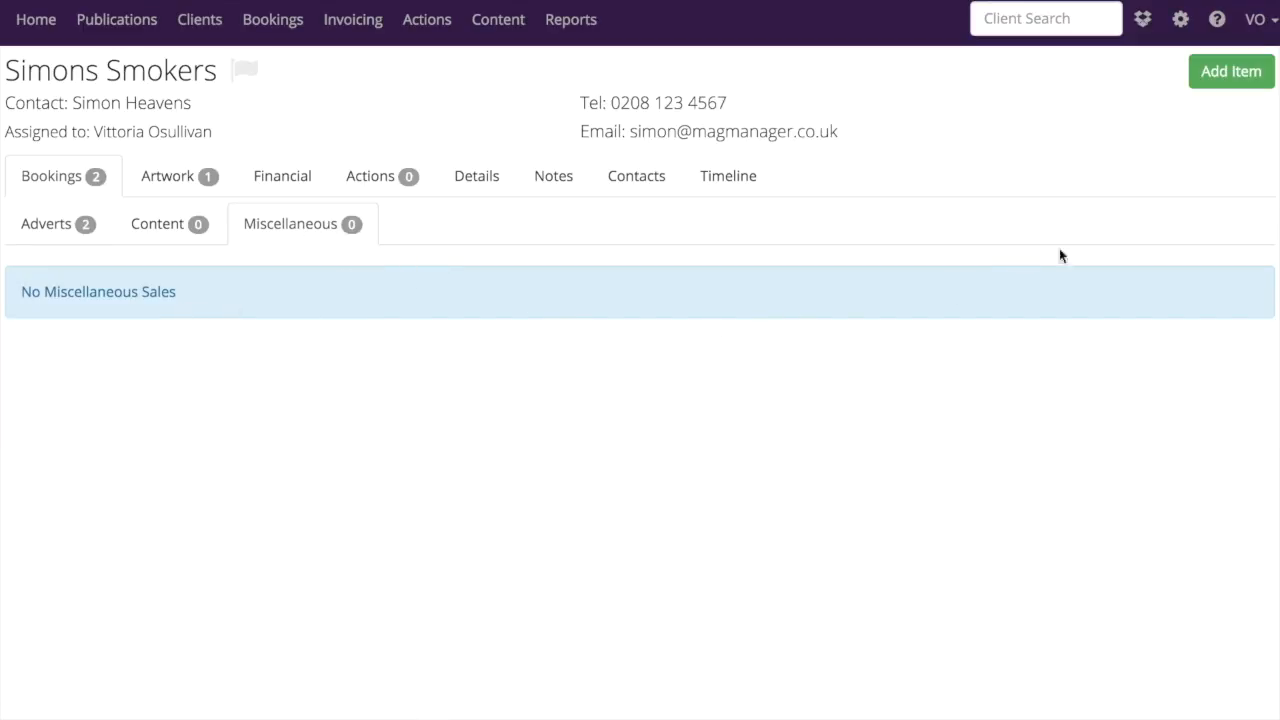
left_click(1232, 76)
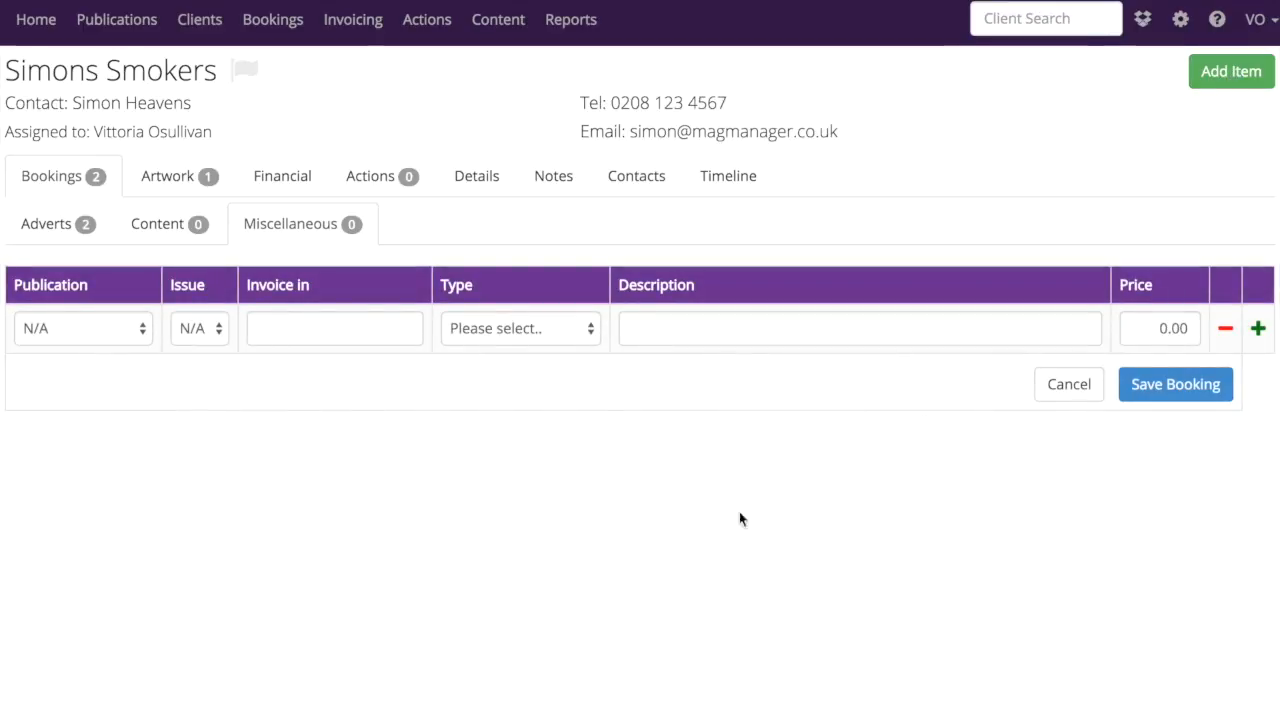
left_click(142, 331)
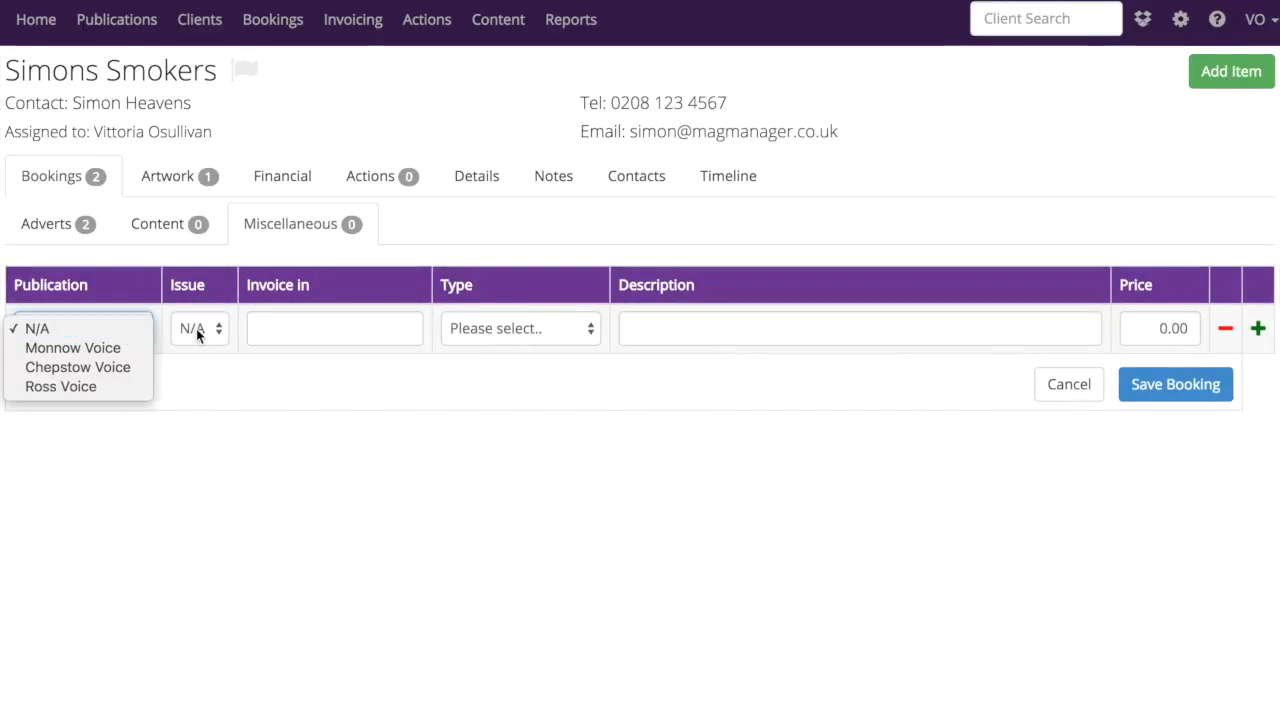
left_click(103, 331)
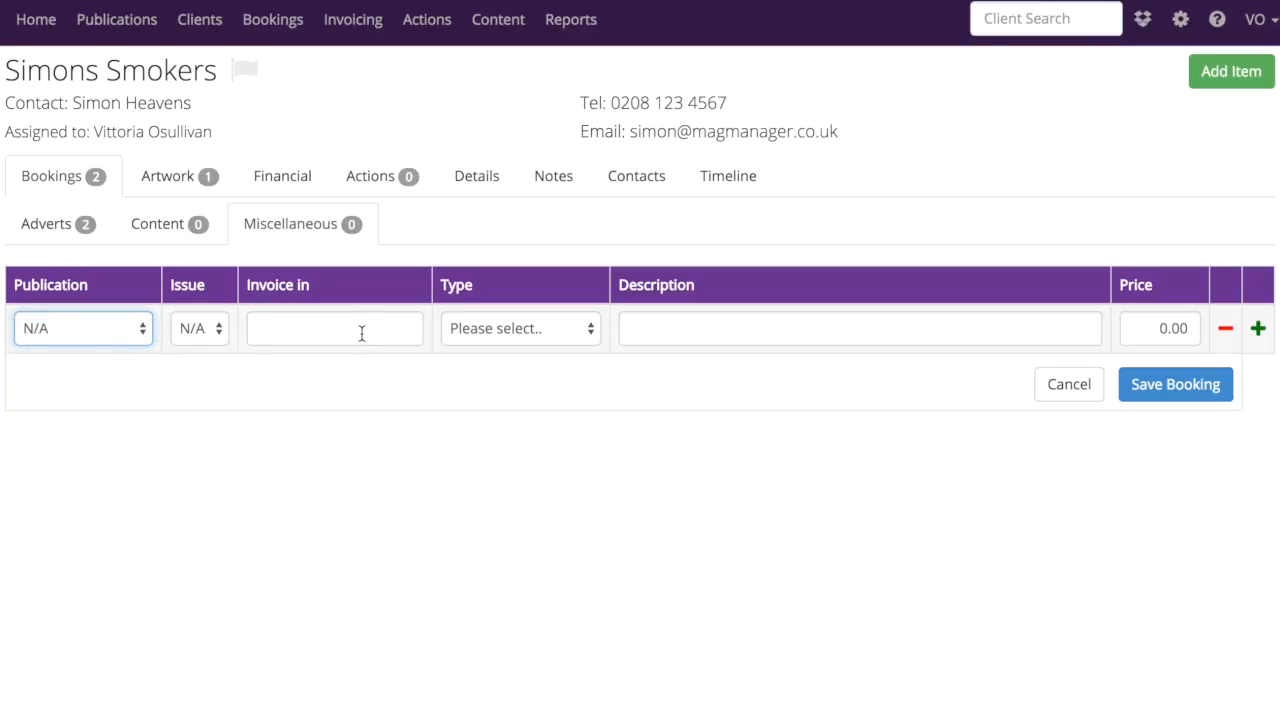
left_click(360, 331)
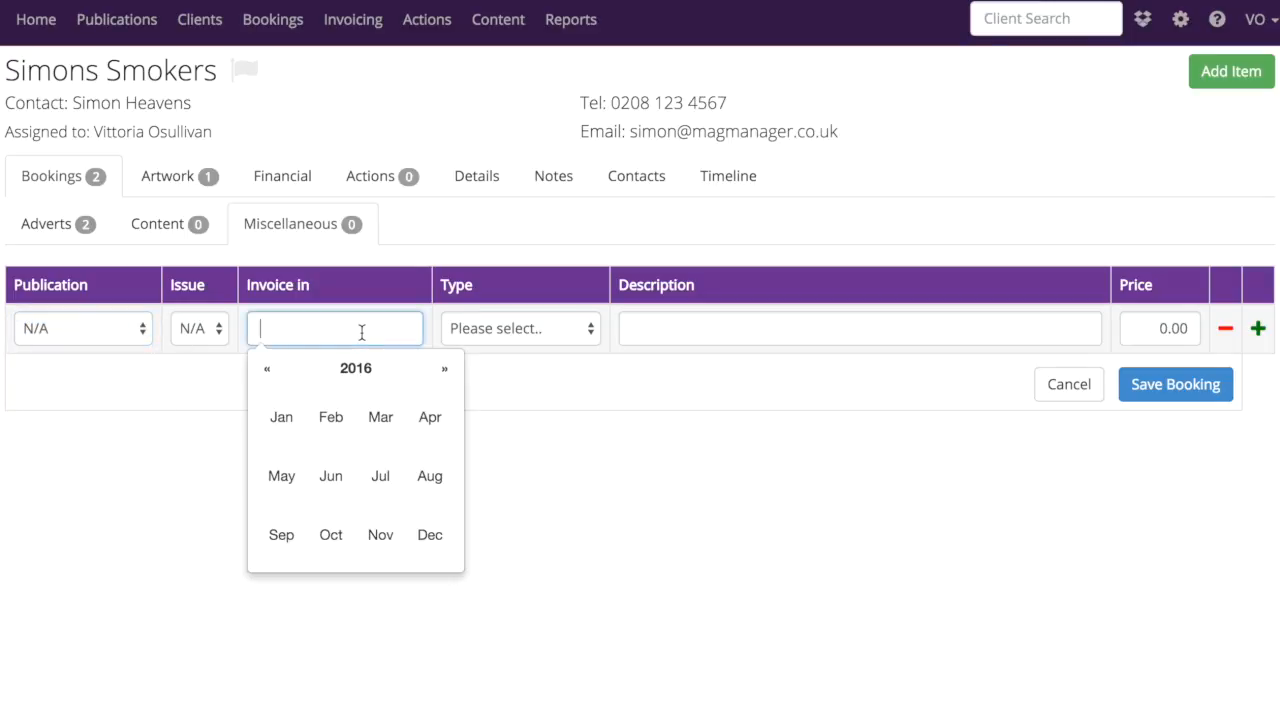
left_click(582, 403)
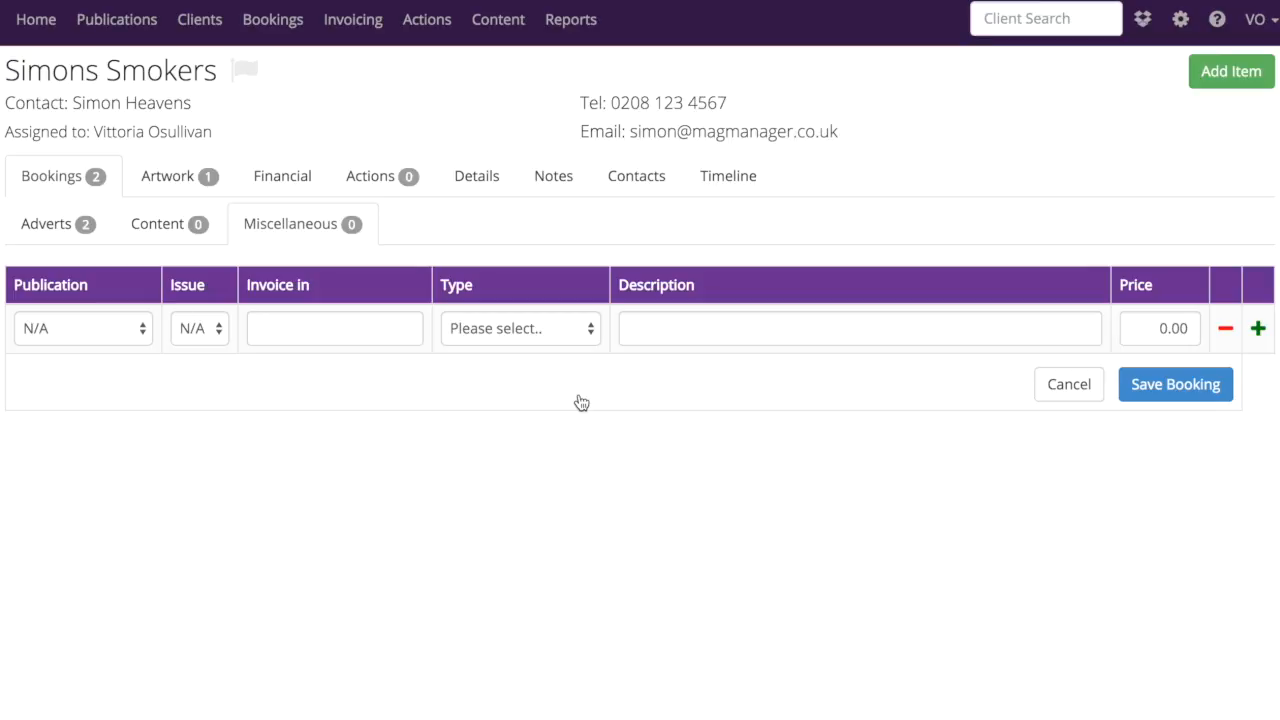
Set the miscellaneous item to publication Ross Voice, issue April 2016 and type Artwork Design
left_click(143, 330)
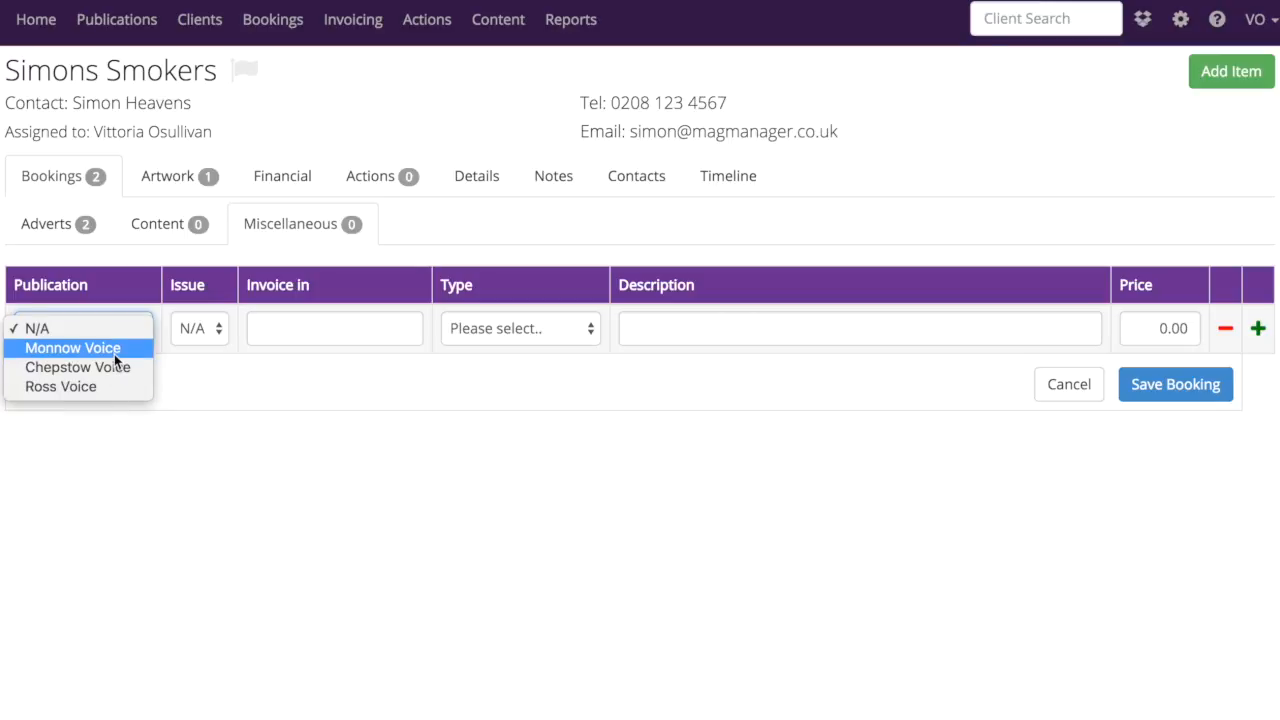
left_click(105, 386)
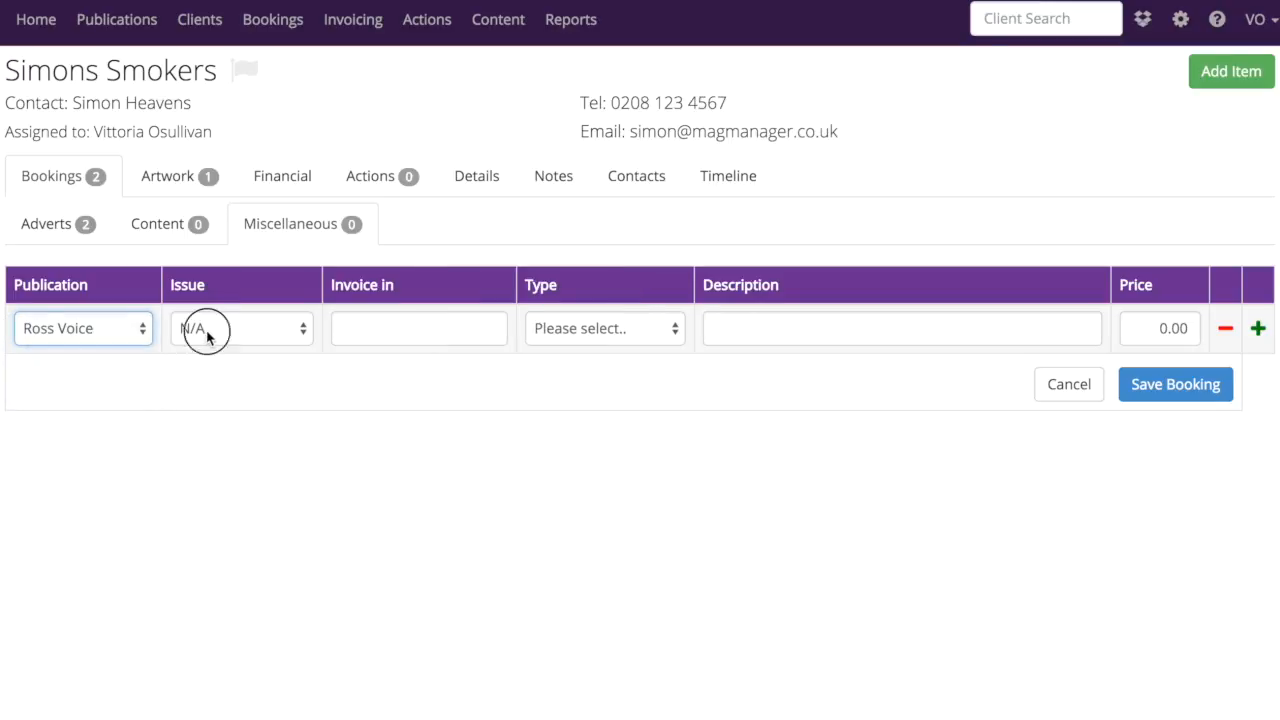
left_click(206, 330)
left_click(297, 598)
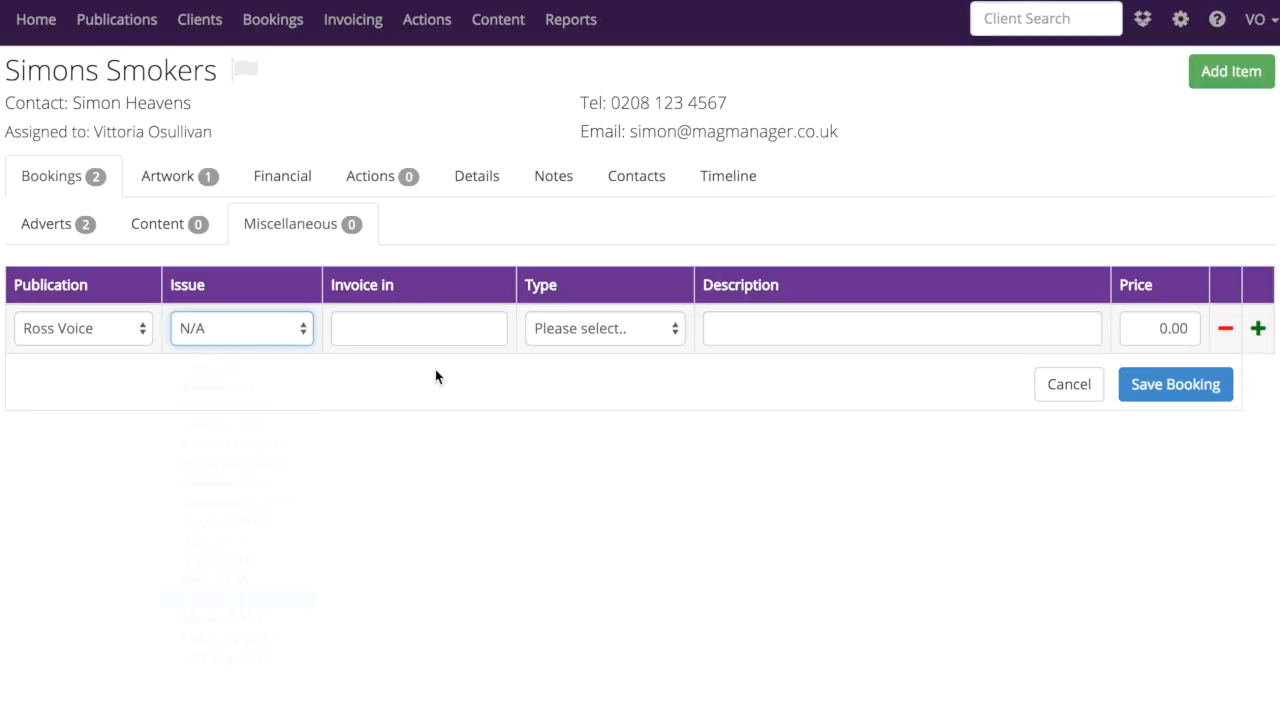
left_click(628, 332)
left_click(648, 367)
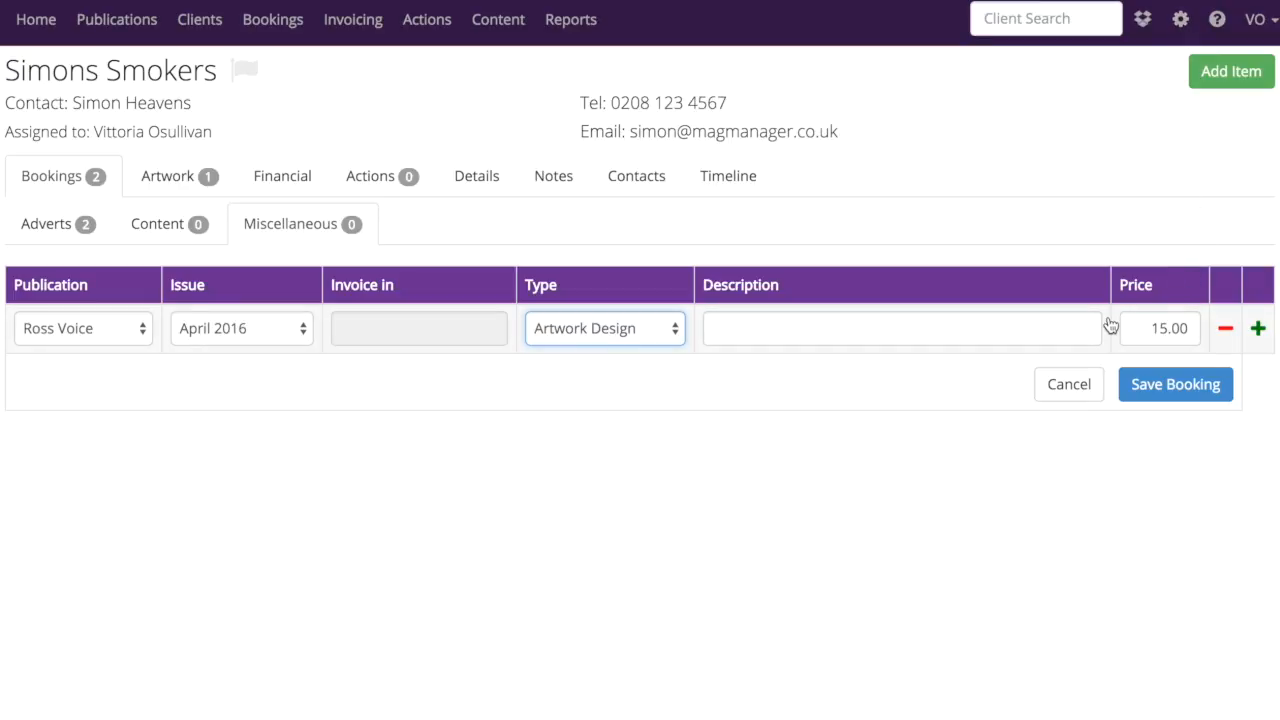
Add a second miscellaneous item with publication N/A, type Admin Charge and invoicing in April 2016
left_click(1259, 334)
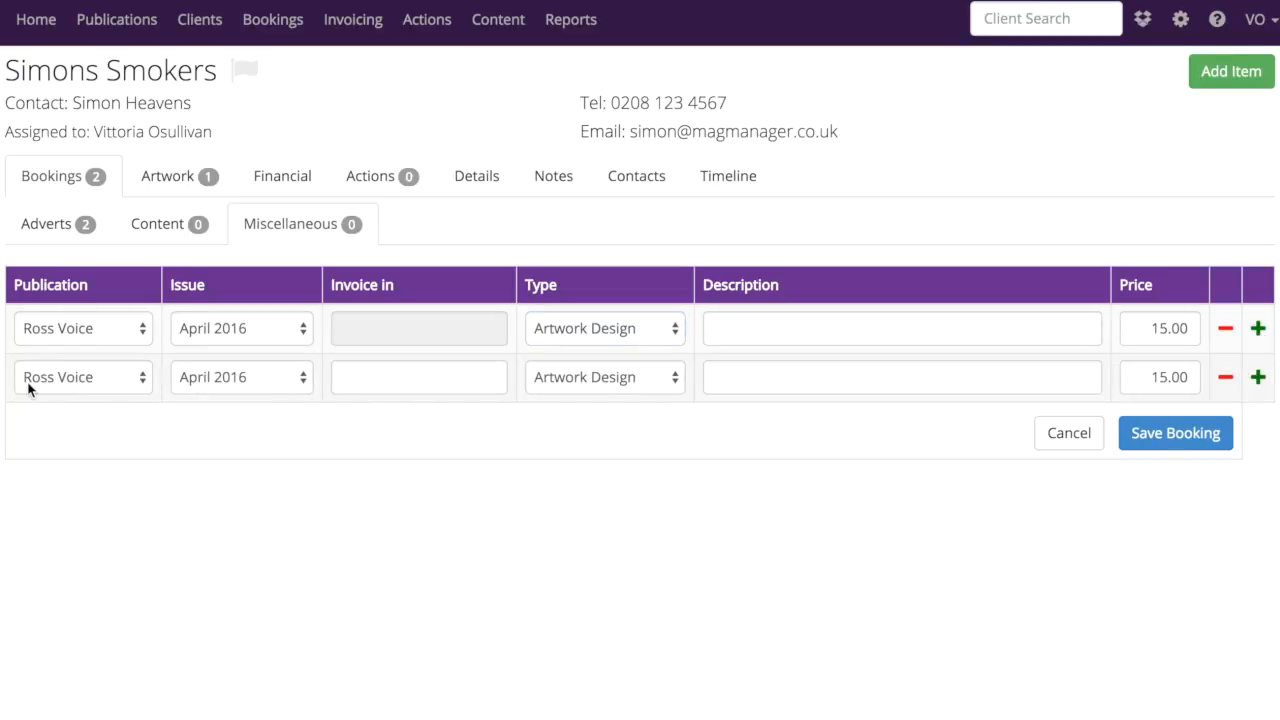
left_click(144, 380)
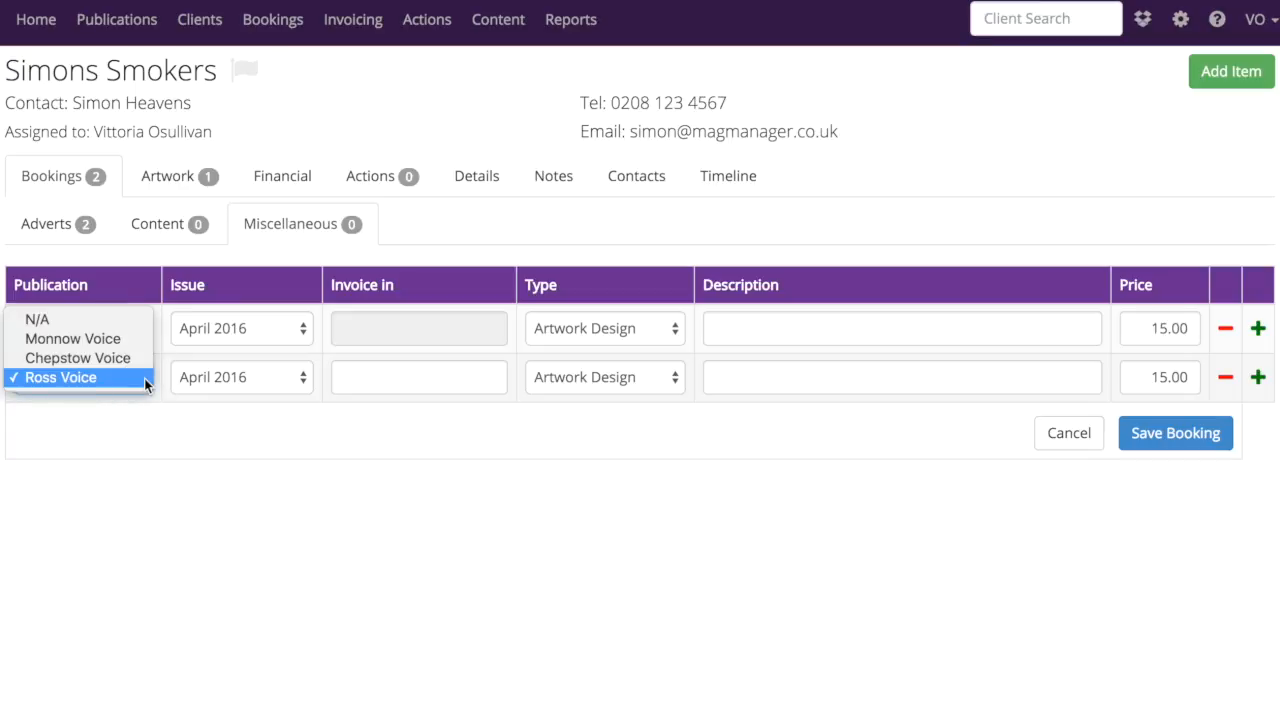
left_click(96, 320)
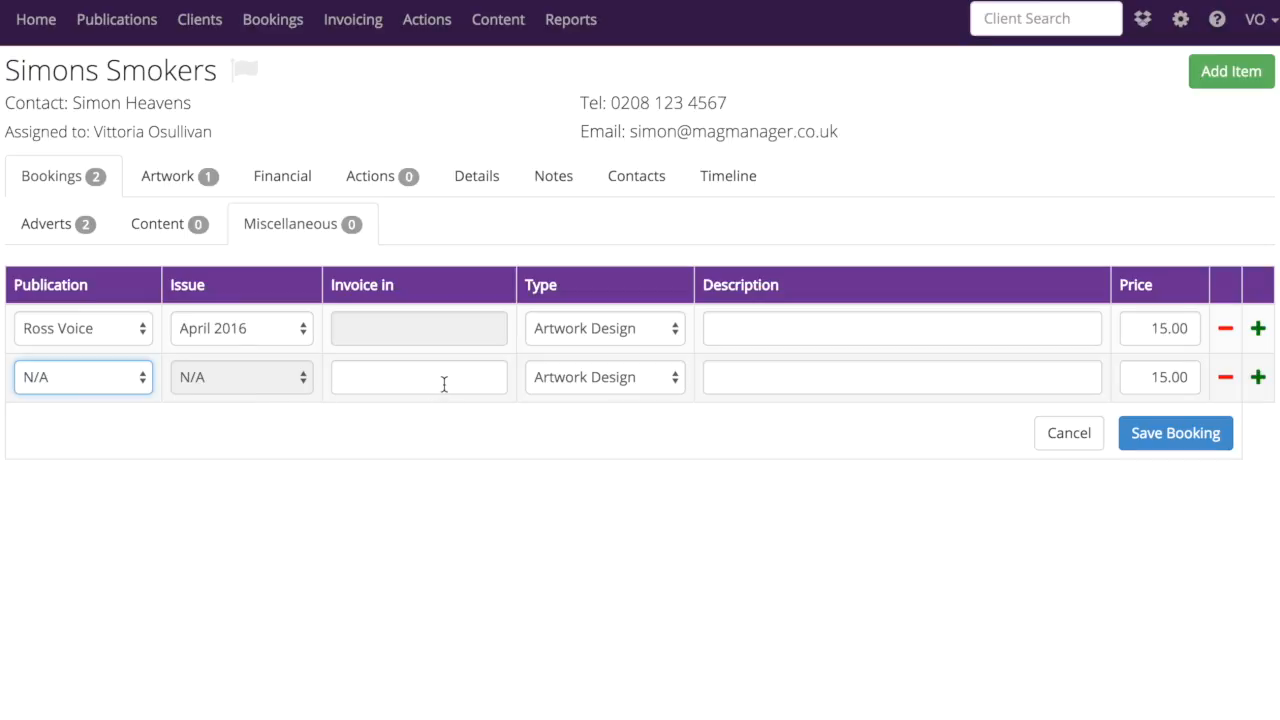
left_click(567, 380)
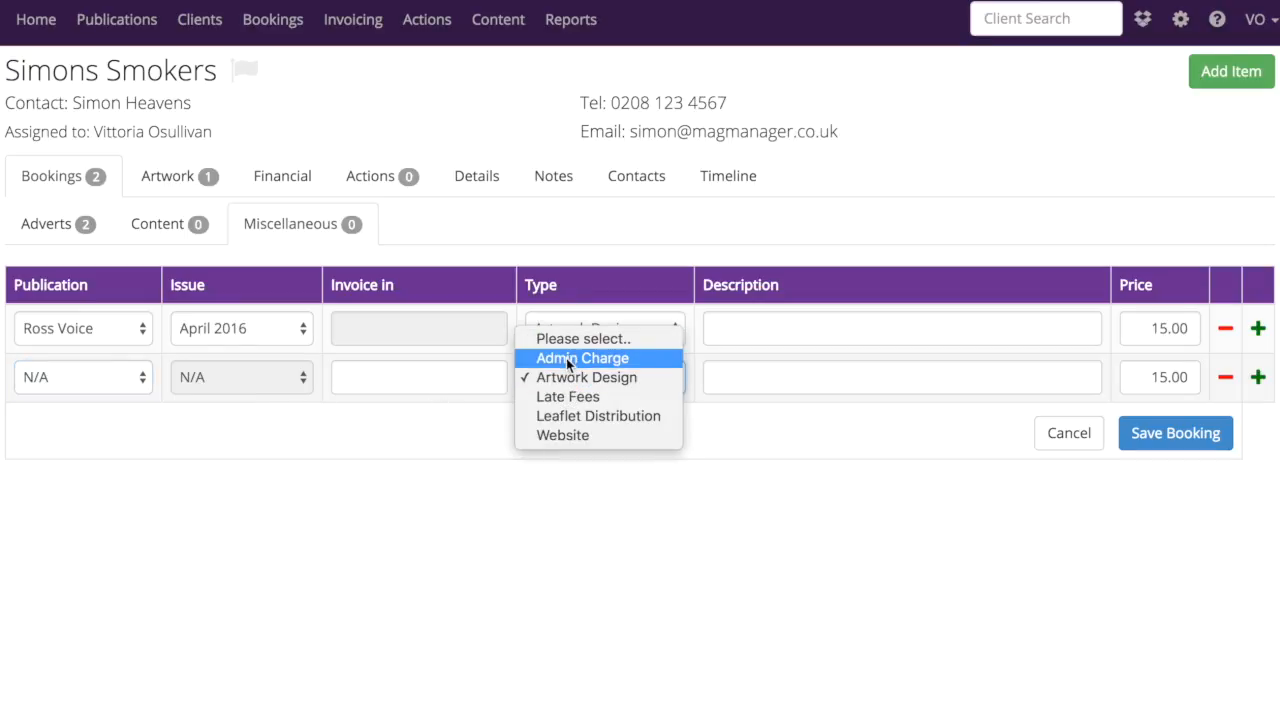
left_click(566, 358)
left_click(385, 379)
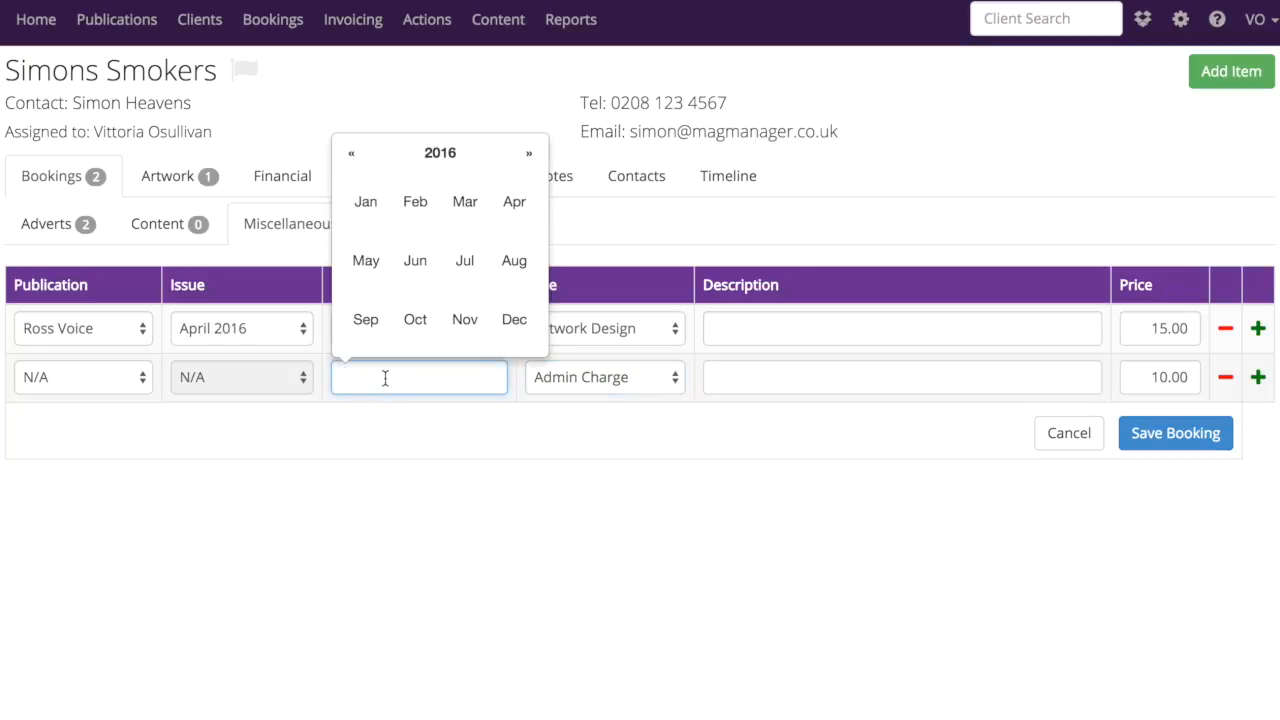
left_click(516, 208)
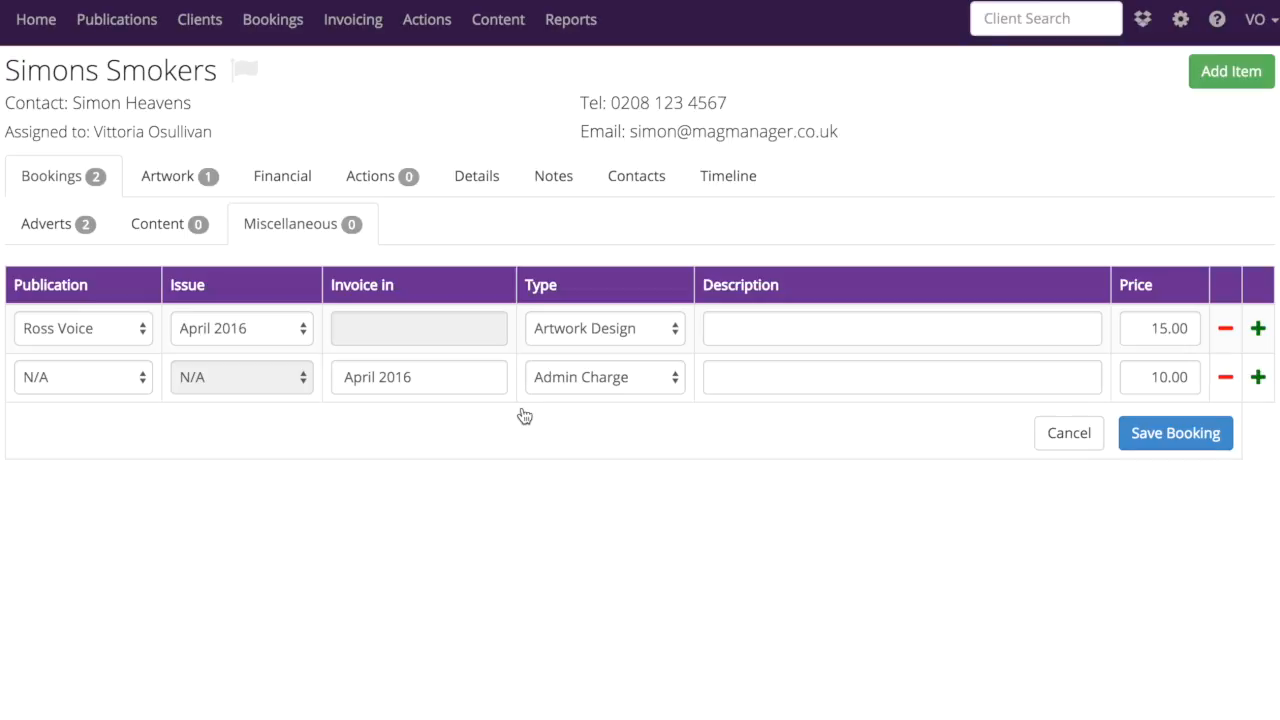
Set the Admin Charge price to 50.00 and save the miscellaneous booking
left_click(1151, 377)
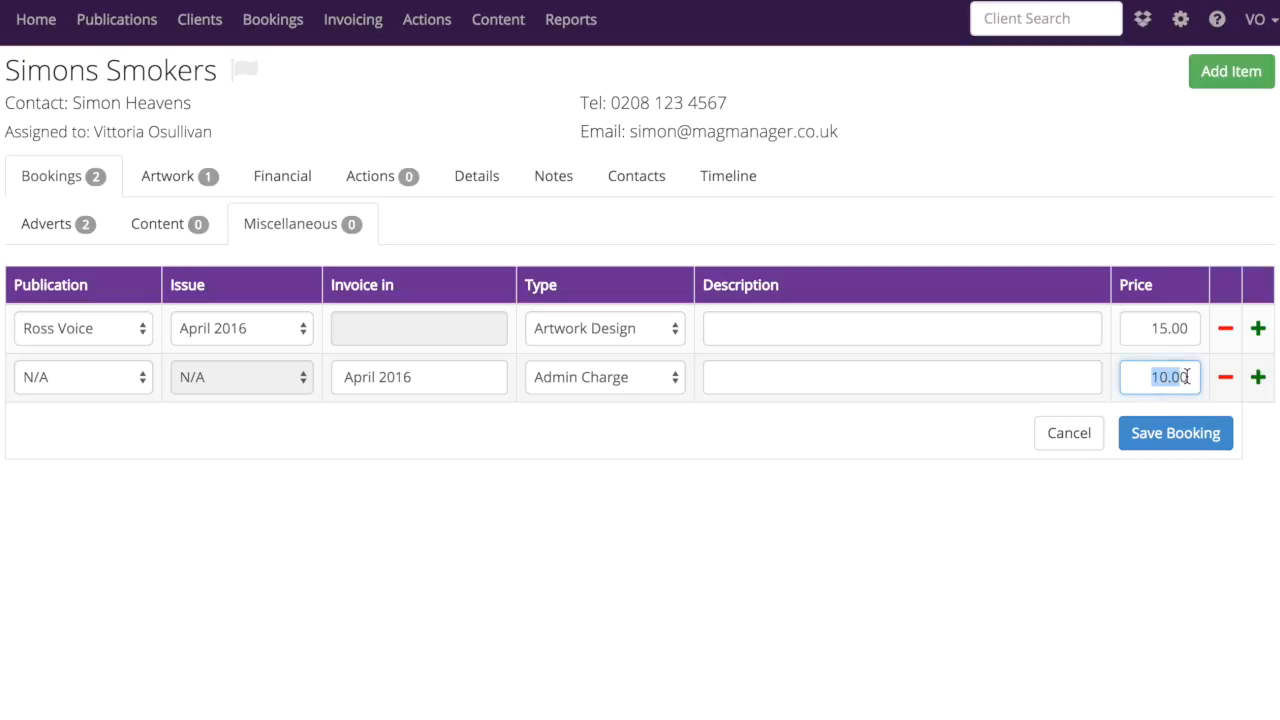
double_click(1189, 376)
type("50.00")
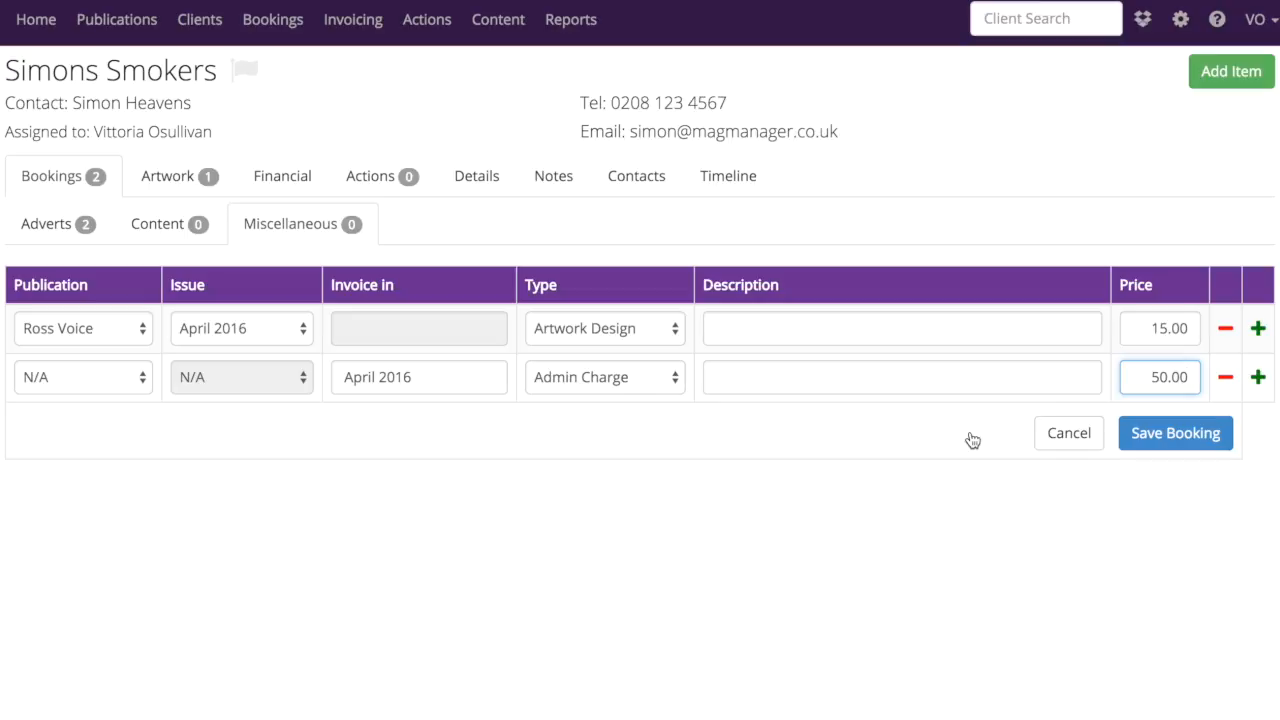
left_click(1149, 436)
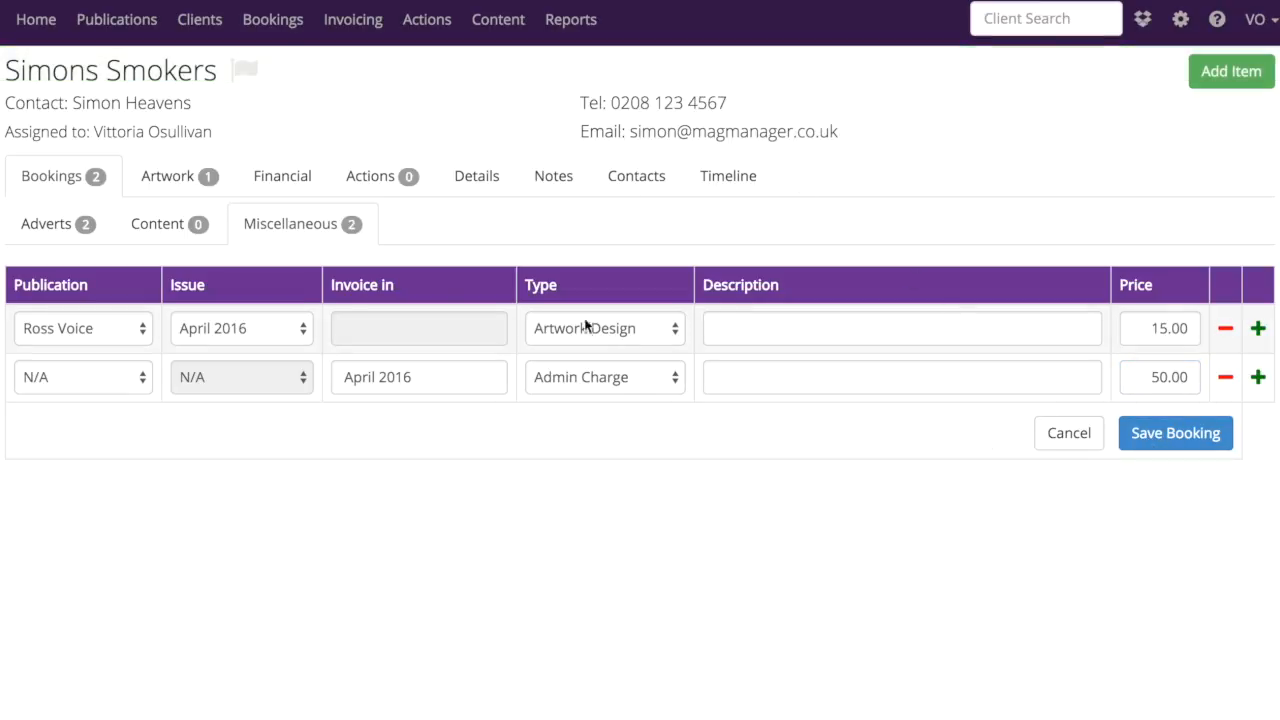
Review the client's advert and miscellaneous bookings and the items available for invoicing
left_click(59, 237)
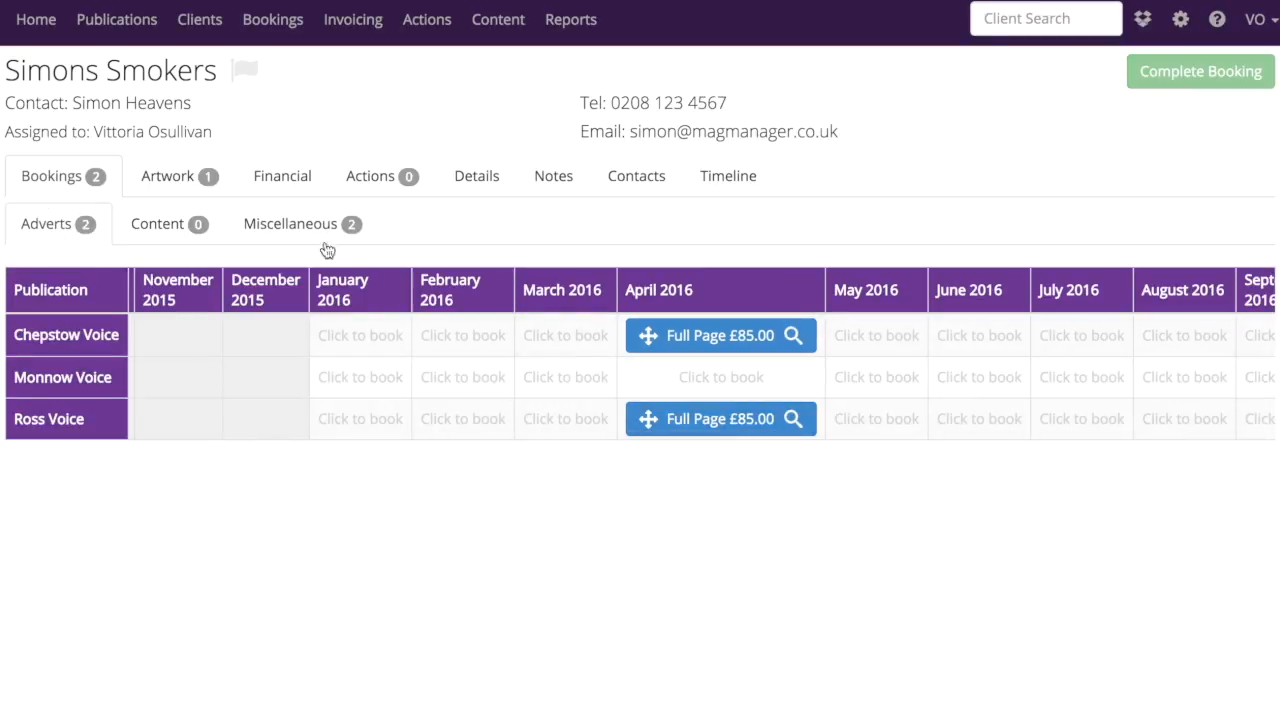
left_click(262, 230)
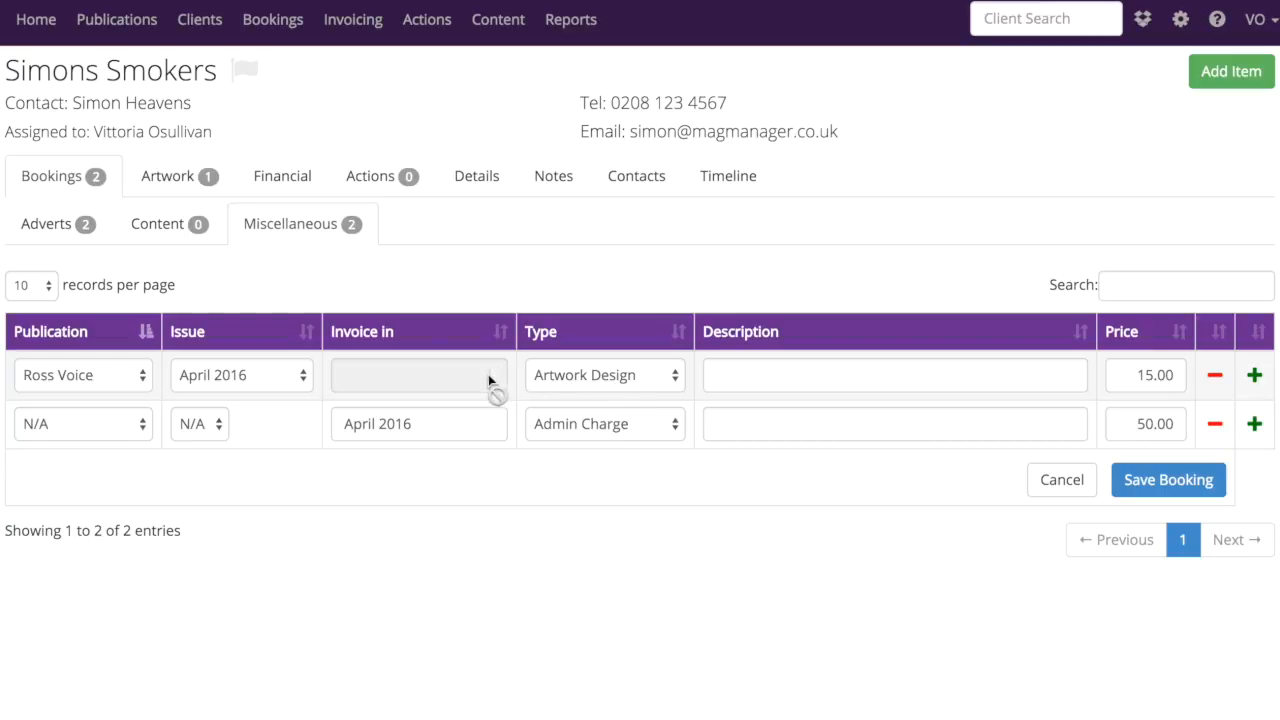
left_click(278, 186)
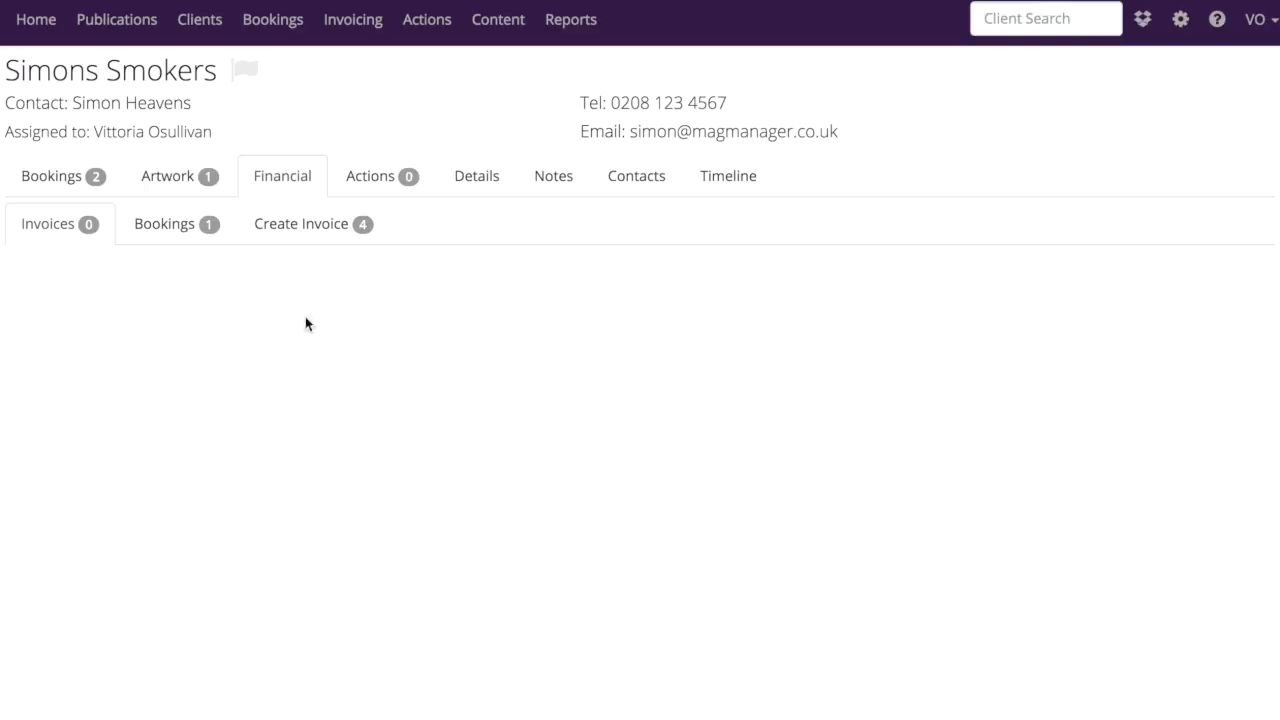
left_click(300, 223)
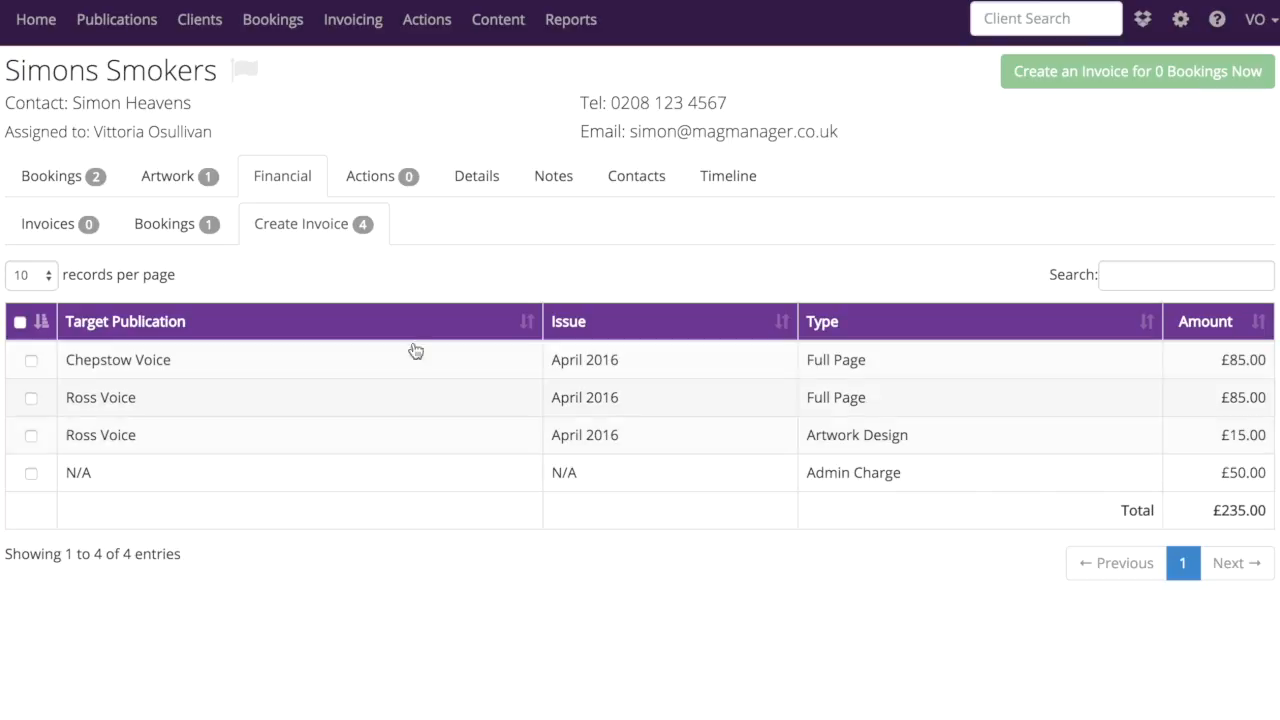
Limit the invoicing view to the April 2016 issue and open invoice creation for its bookings
left_click(352, 30)
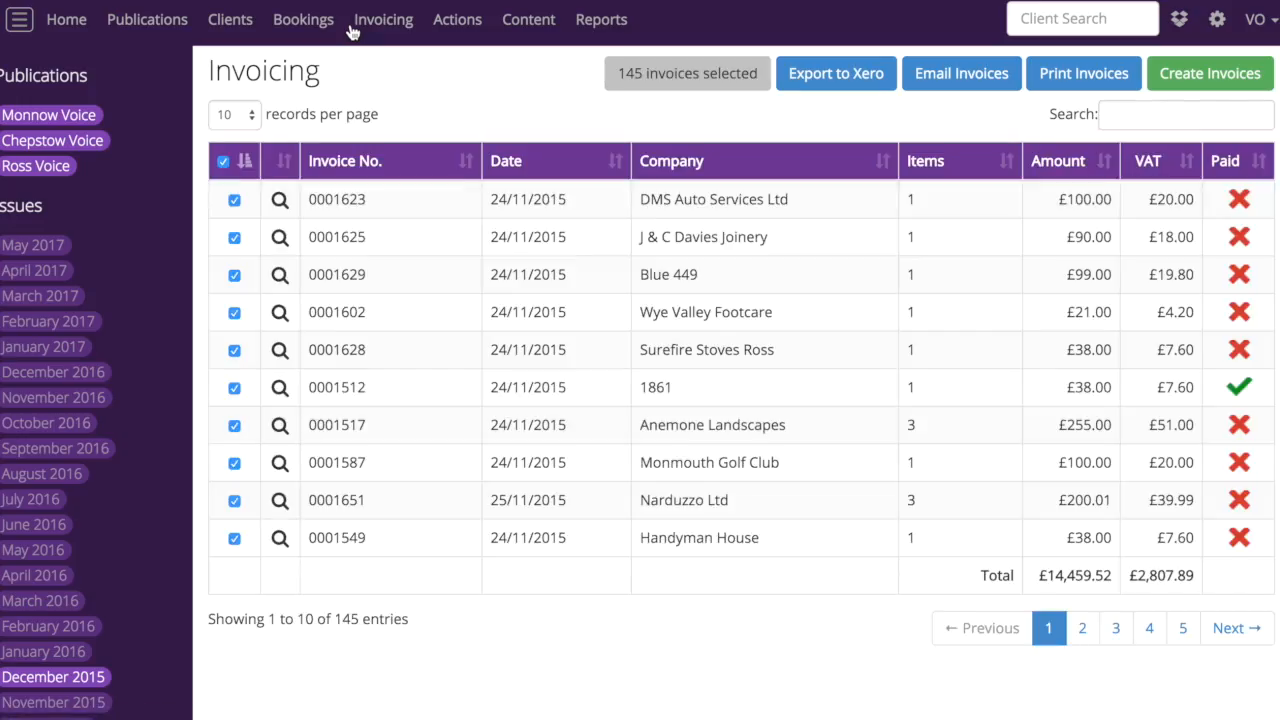
left_click(48, 574)
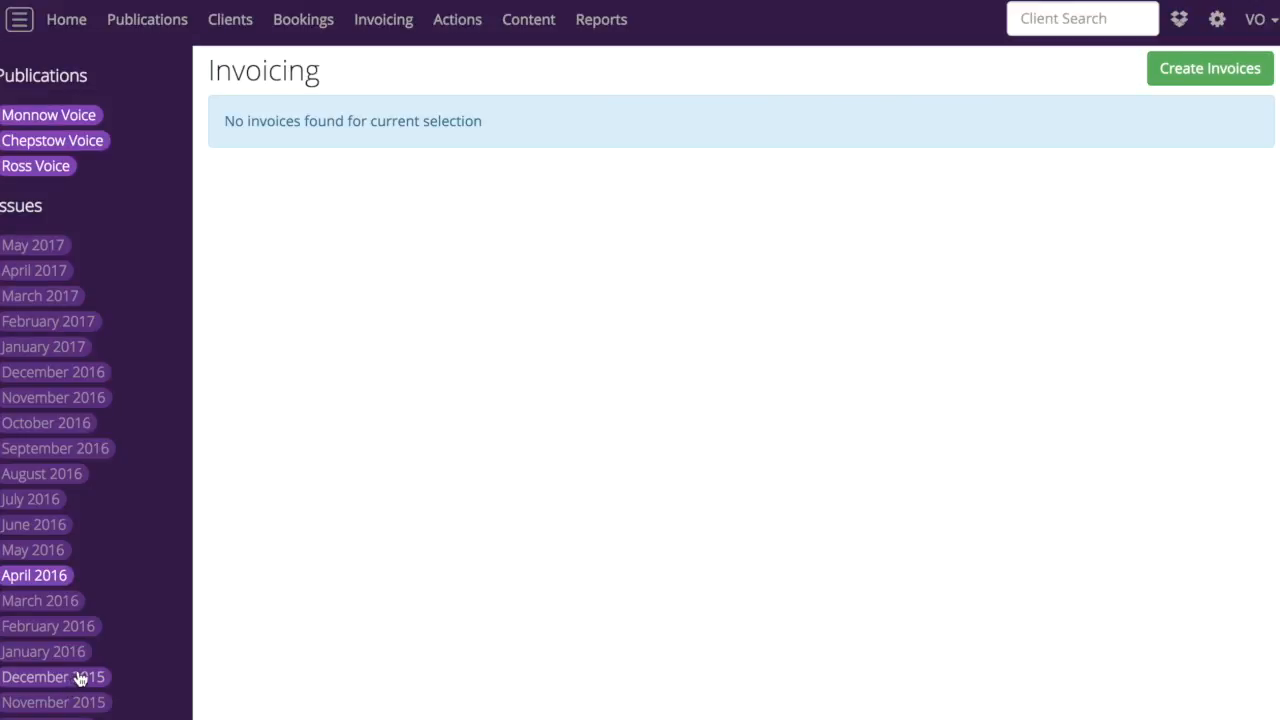
left_click(1219, 72)
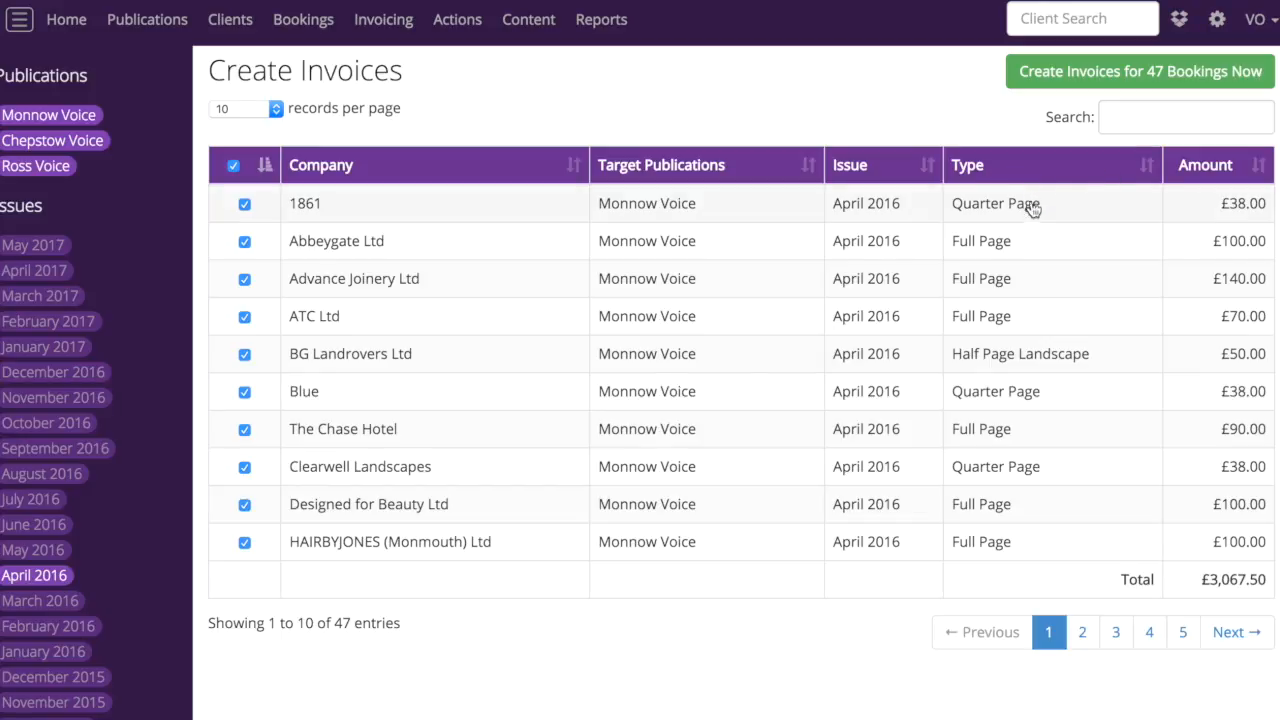
Deselect all bookings, filter the list by "simon", and create an invoice from all the Simons Smokers bookings
left_click(232, 166)
left_click(1143, 116)
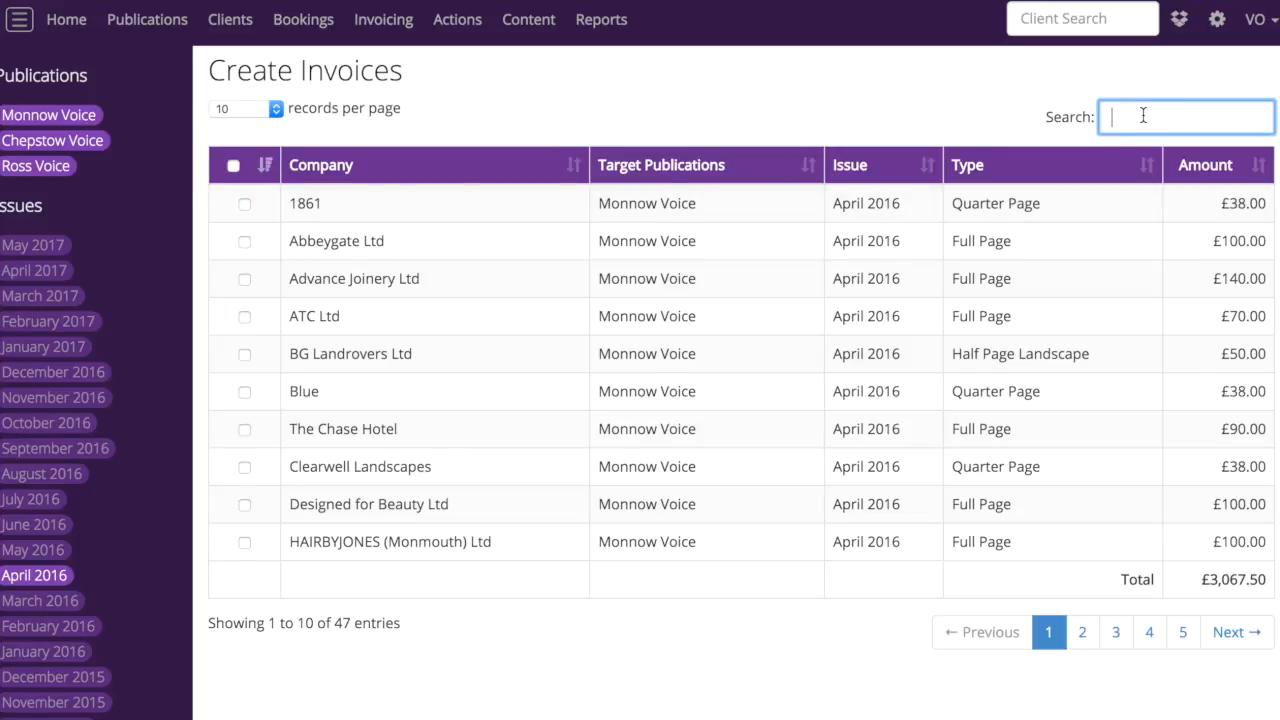
type("simon")
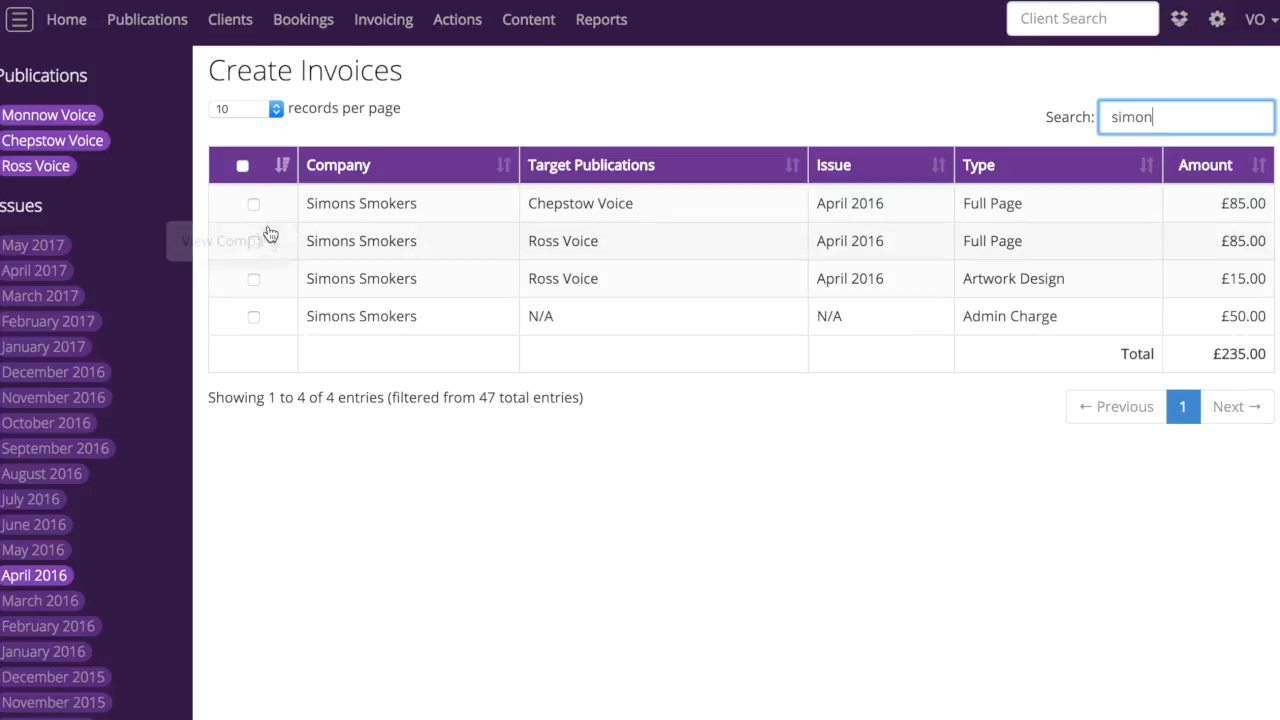
left_click(242, 165)
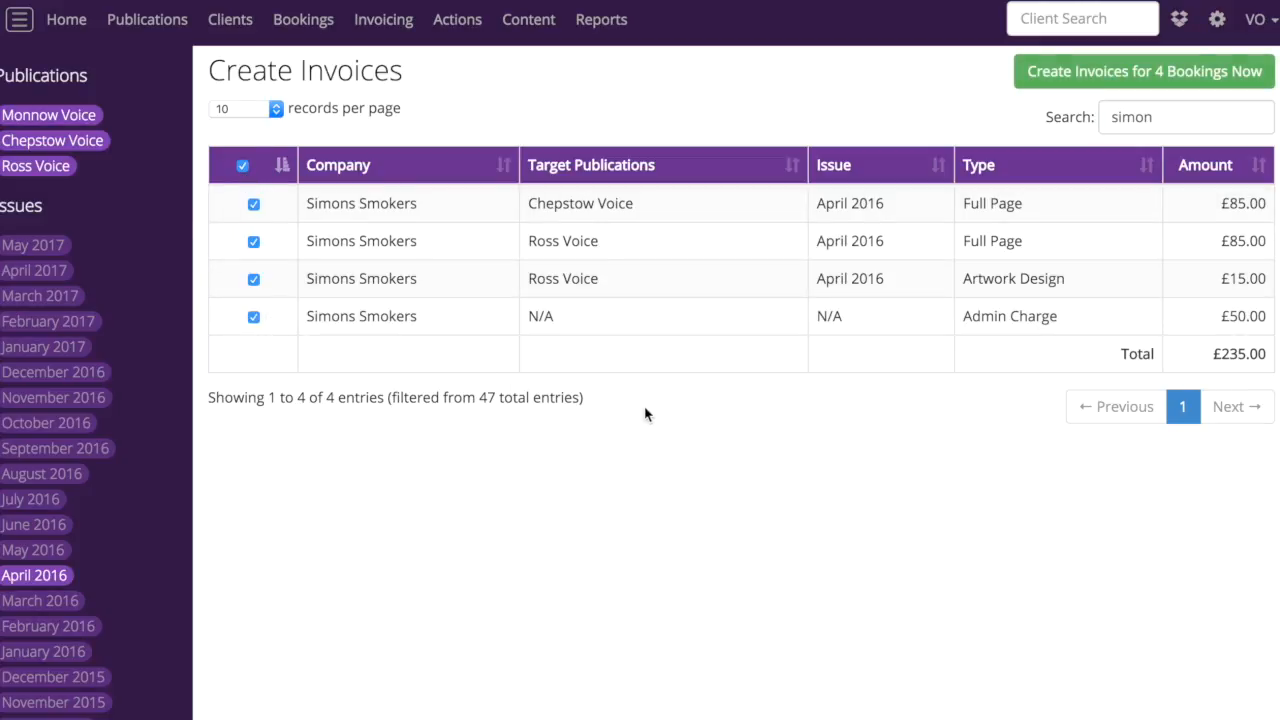
left_click(1183, 80)
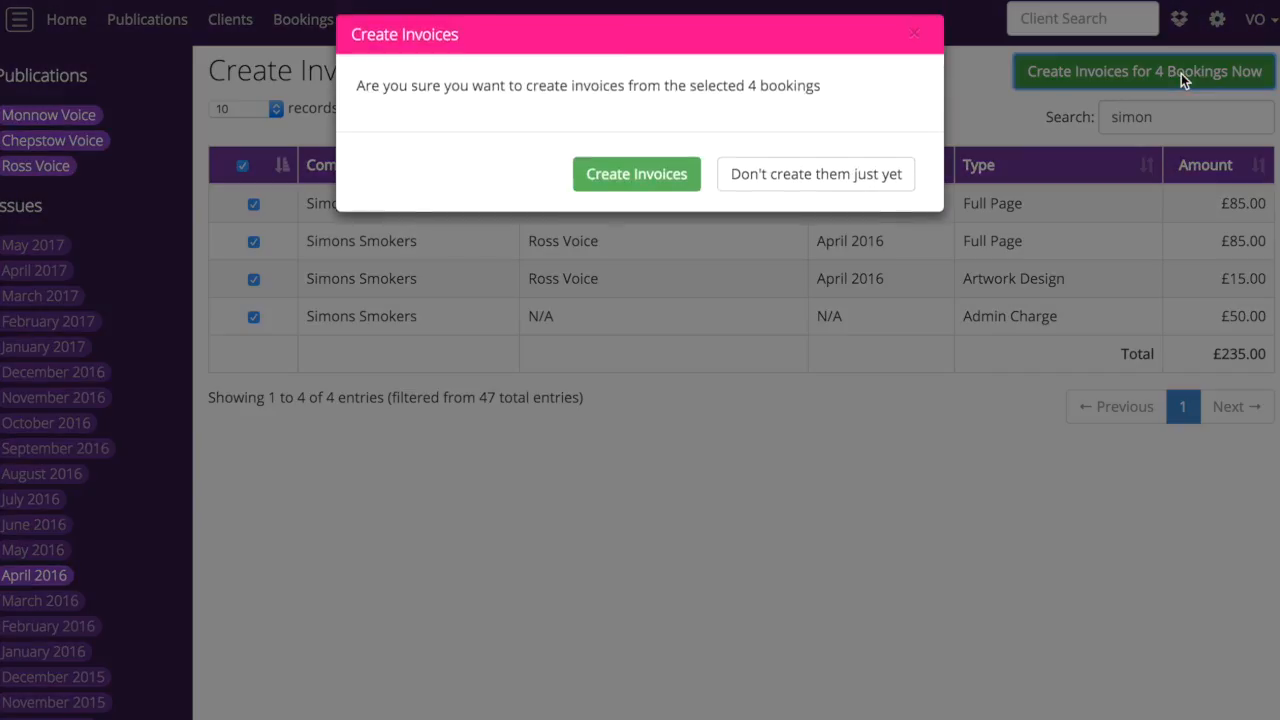
left_click(656, 190)
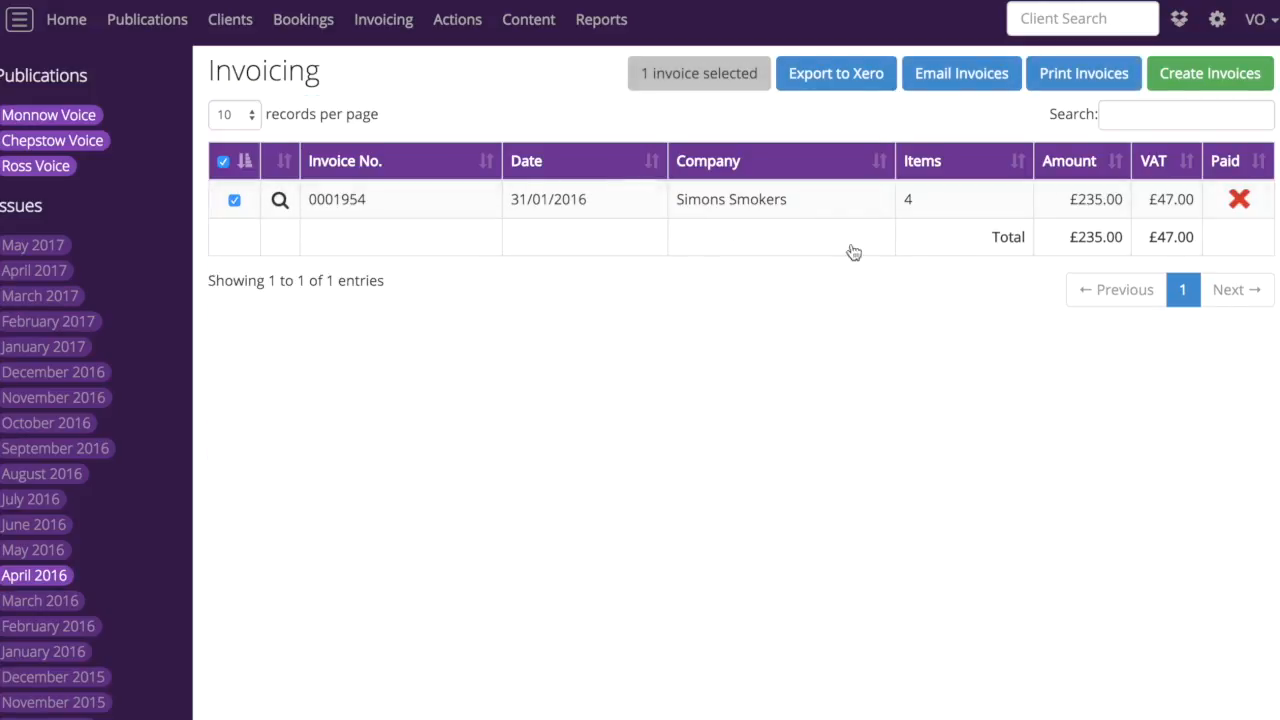
Expand the new Simons Smokers invoice and review its line items, discount, VAT and totals
left_click(279, 202)
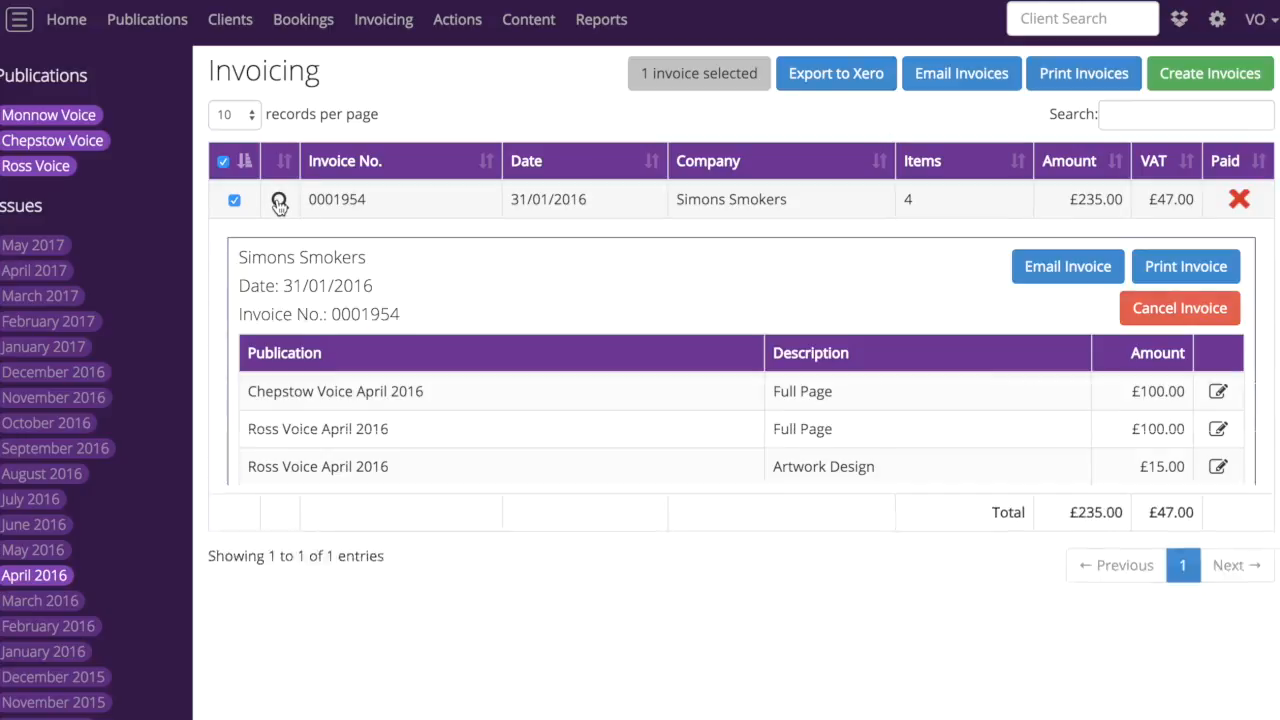
scroll(820, 466, "down", 1)
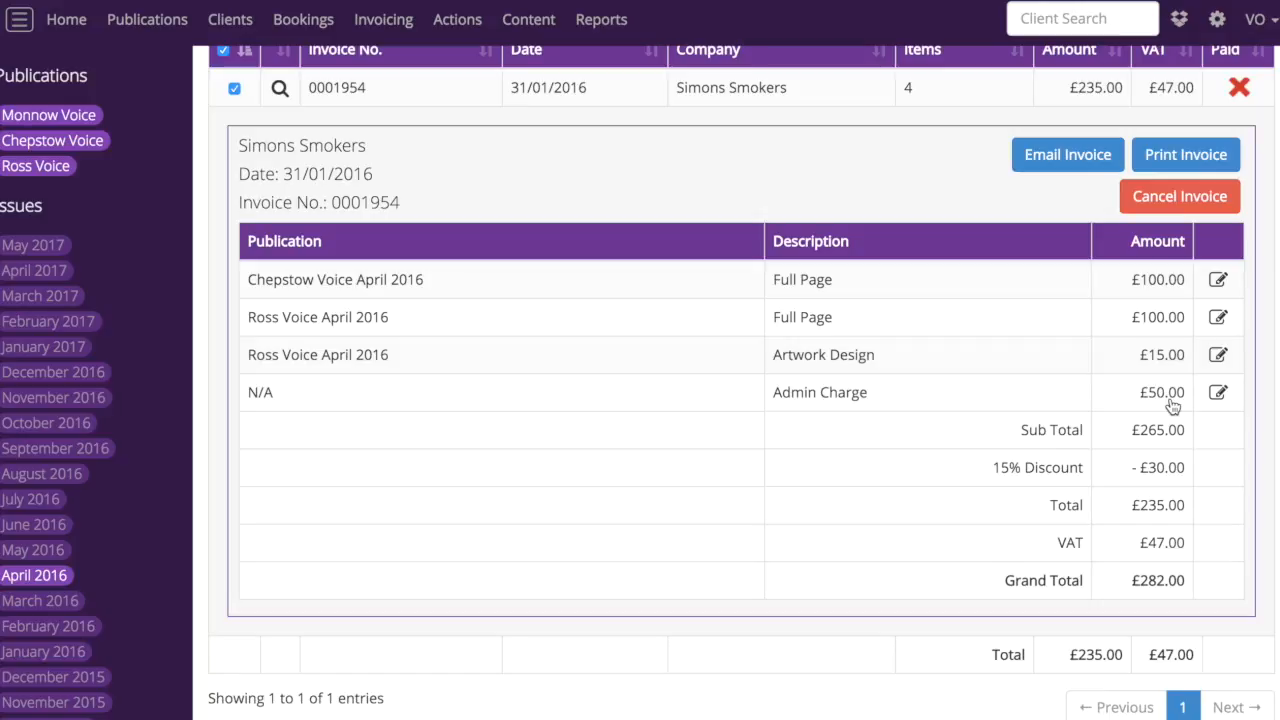
scroll(846, 260, "up", 2)
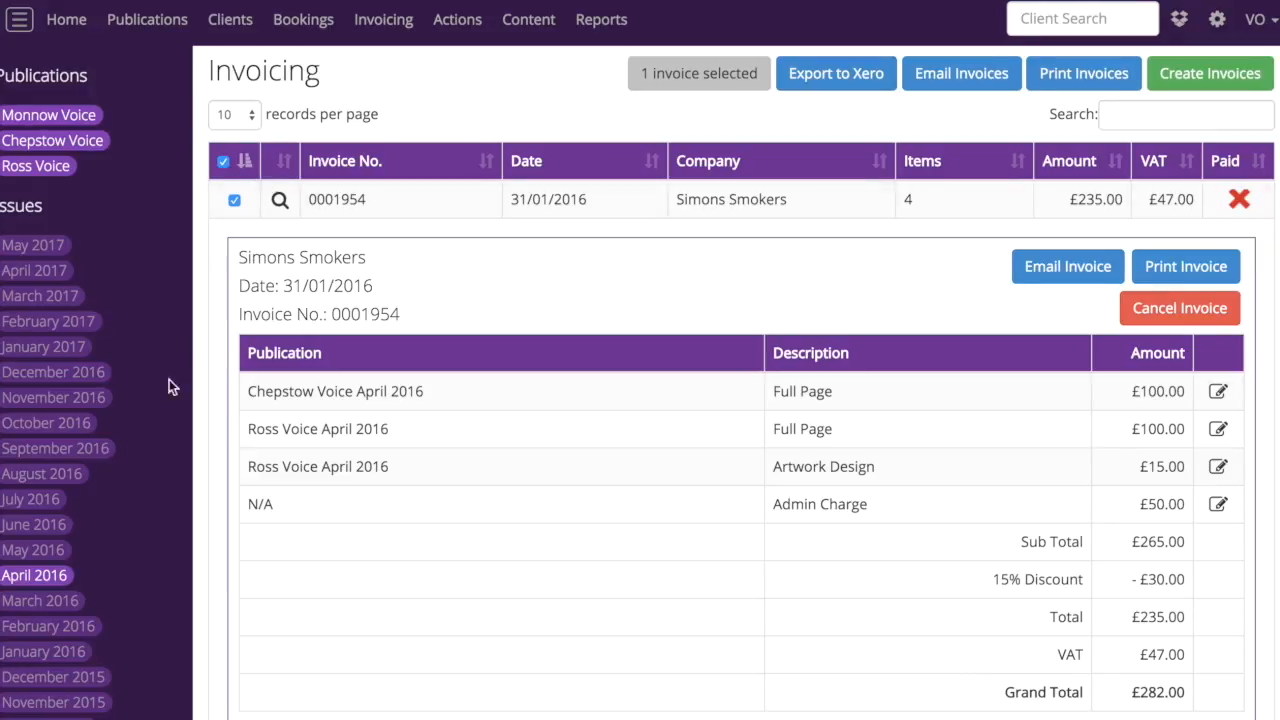
Show only the December 2015 invoices and export all of them to Xero
left_click(43, 586)
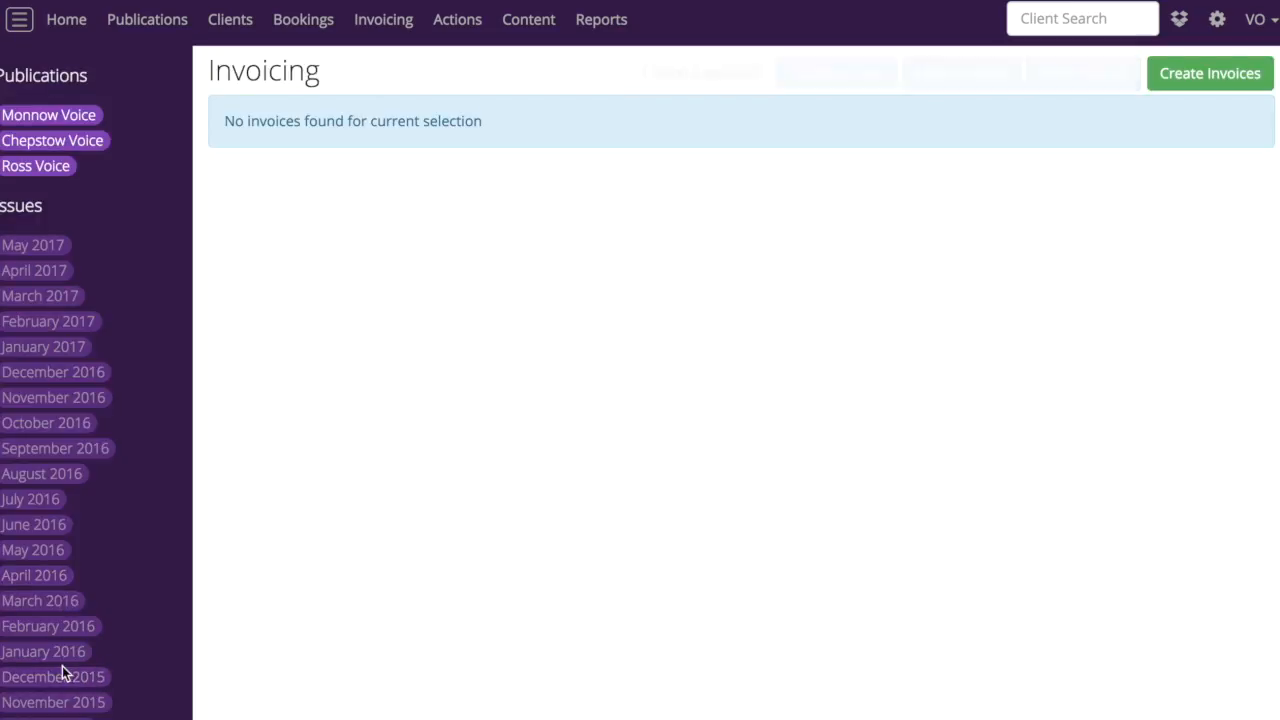
left_click(58, 687)
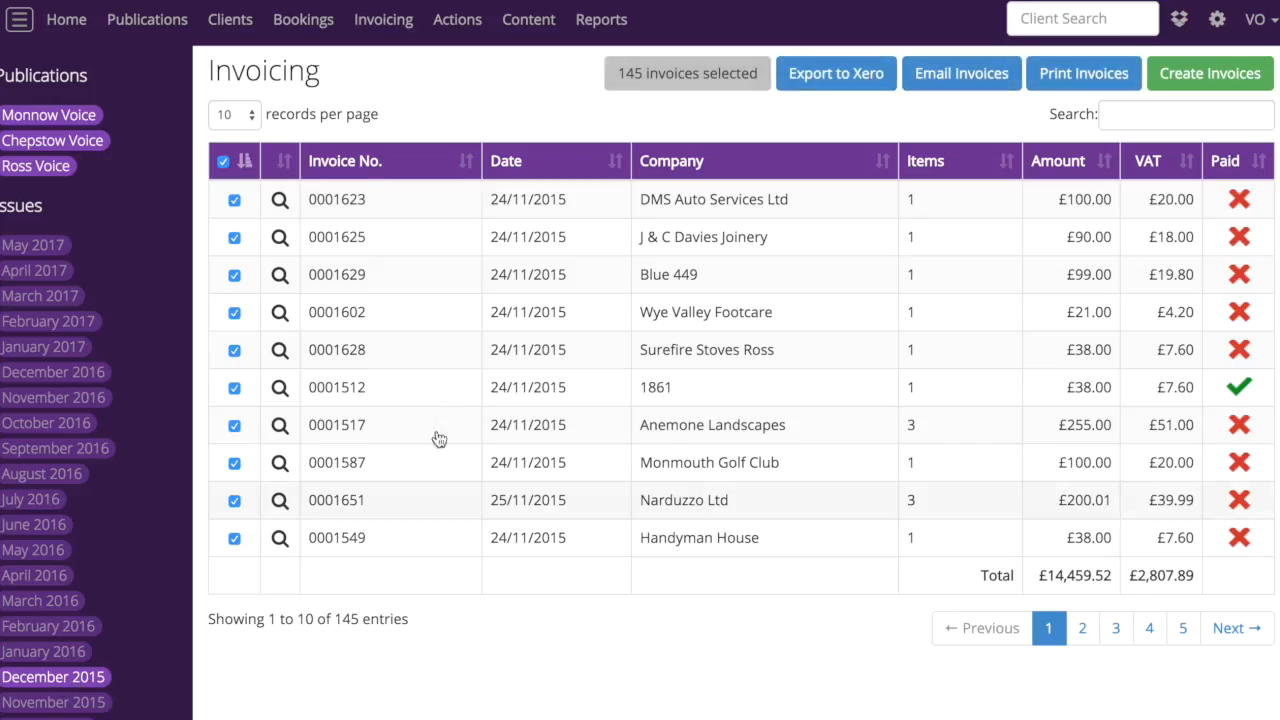
left_click(838, 76)
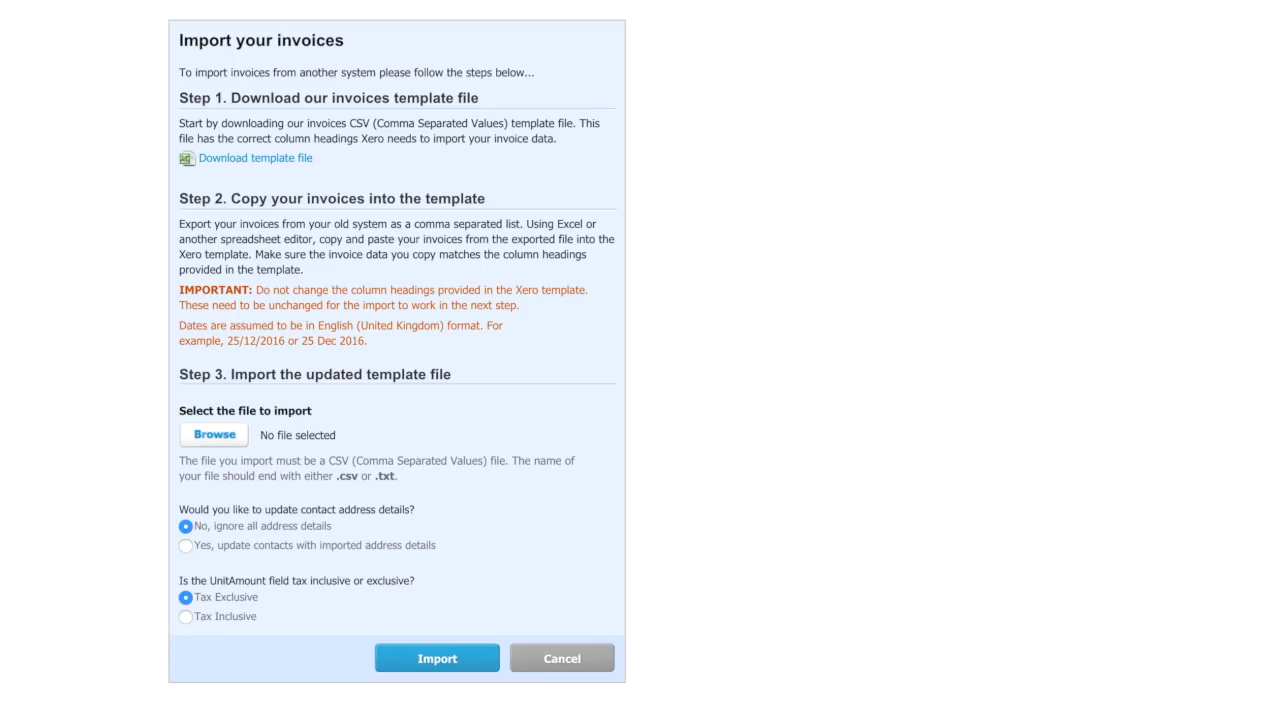
Switch to Xero and open the sales invoice import page from the sales accounts
scroll(700, 250, "up", 3)
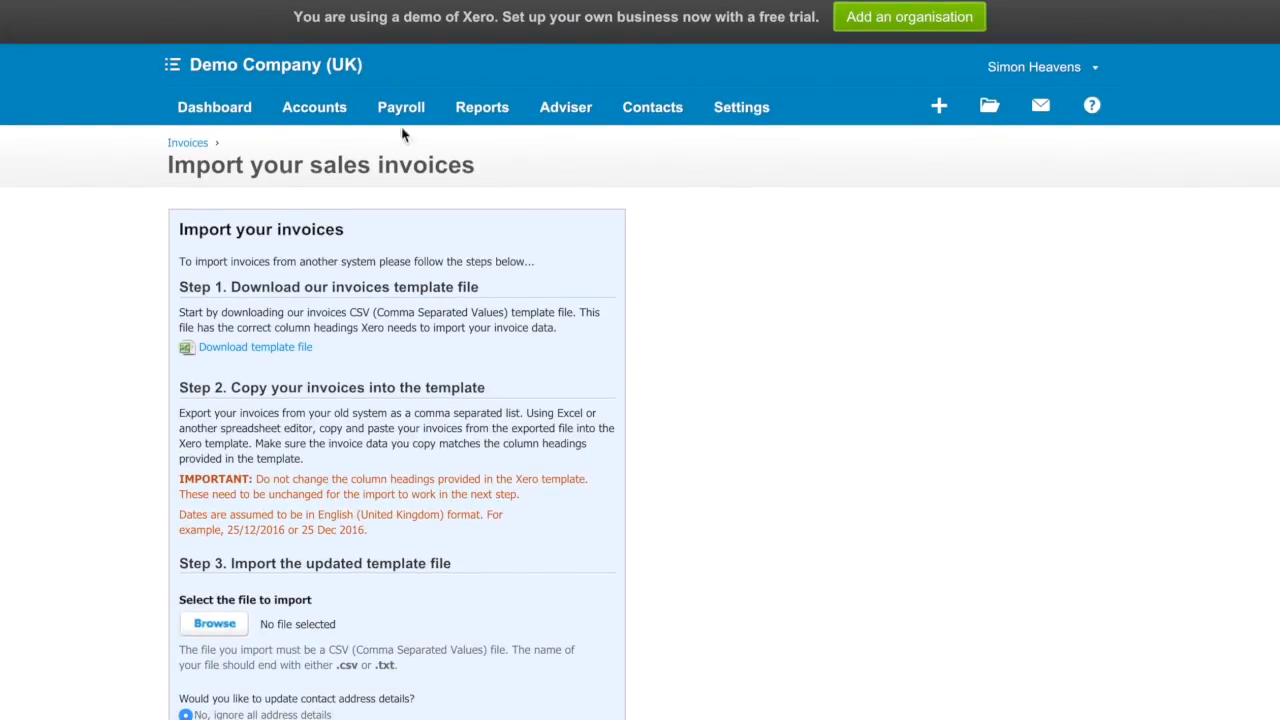
left_click(297, 115)
left_click(316, 194)
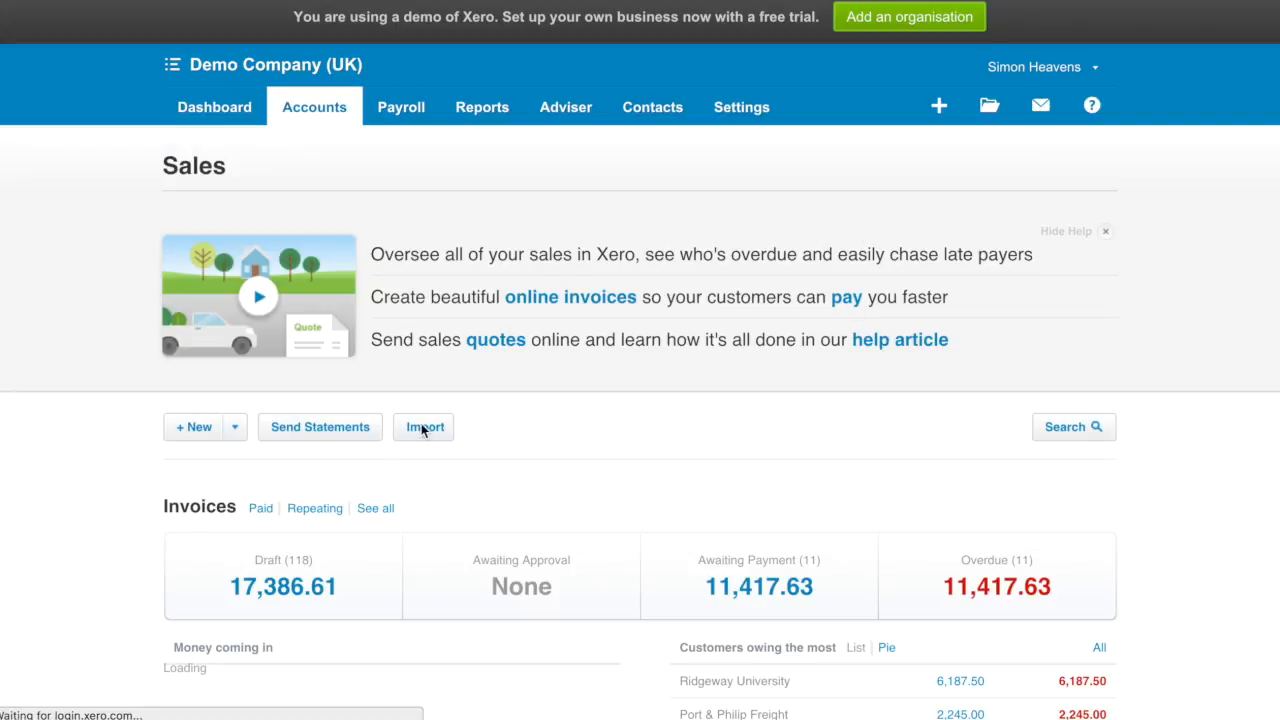
left_click(421, 426)
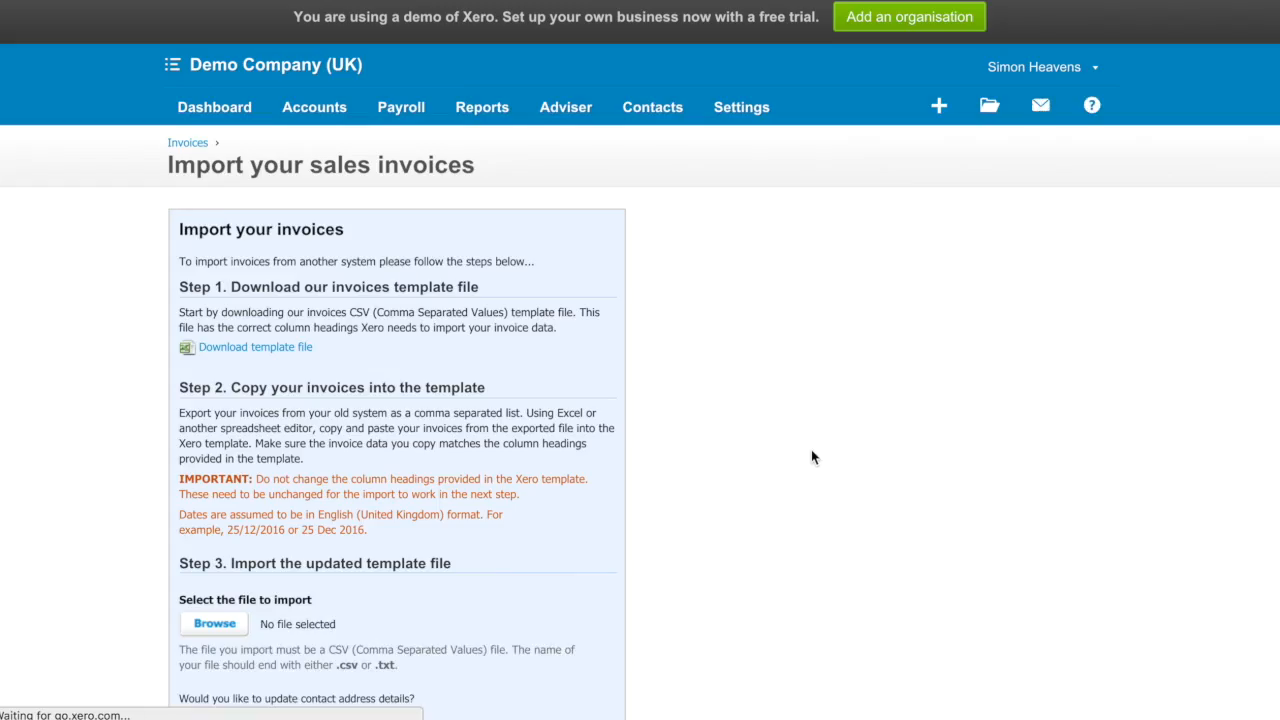
Import Xero (3).csv from Downloads as draft sales invoices, complete the import and look through the draft list
scroll(610, 457, "down", 4)
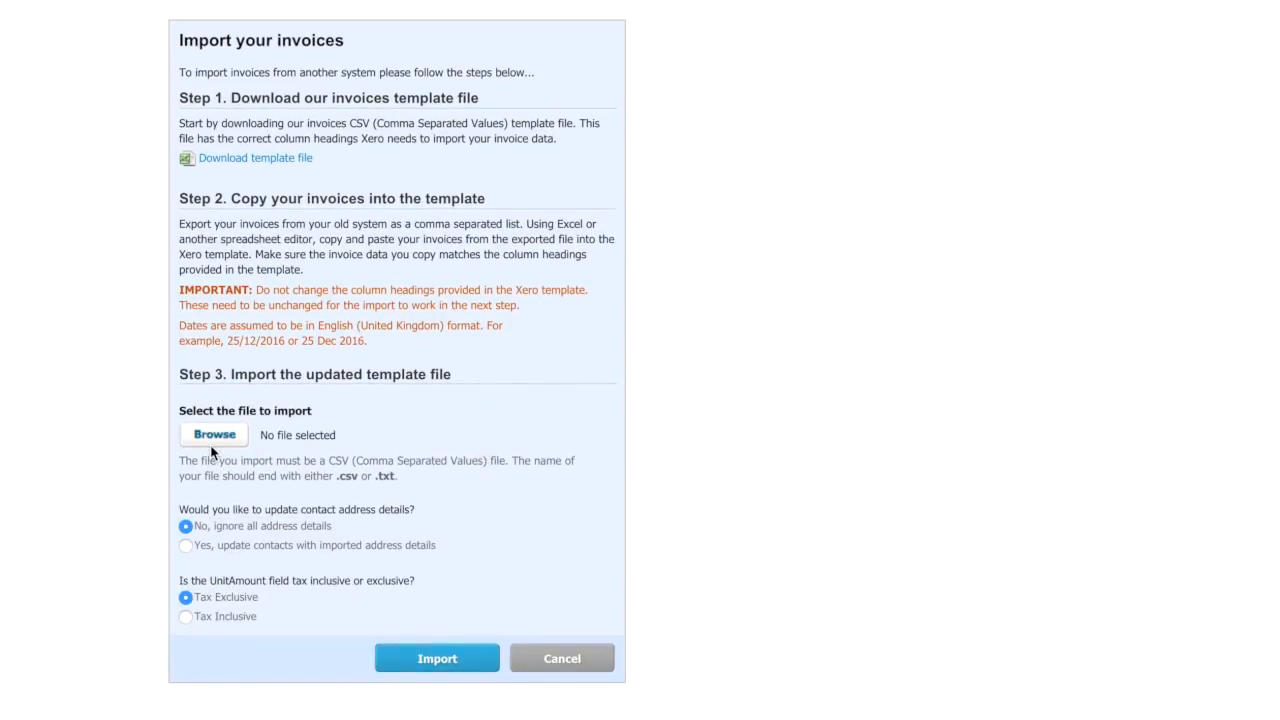
left_click(211, 446)
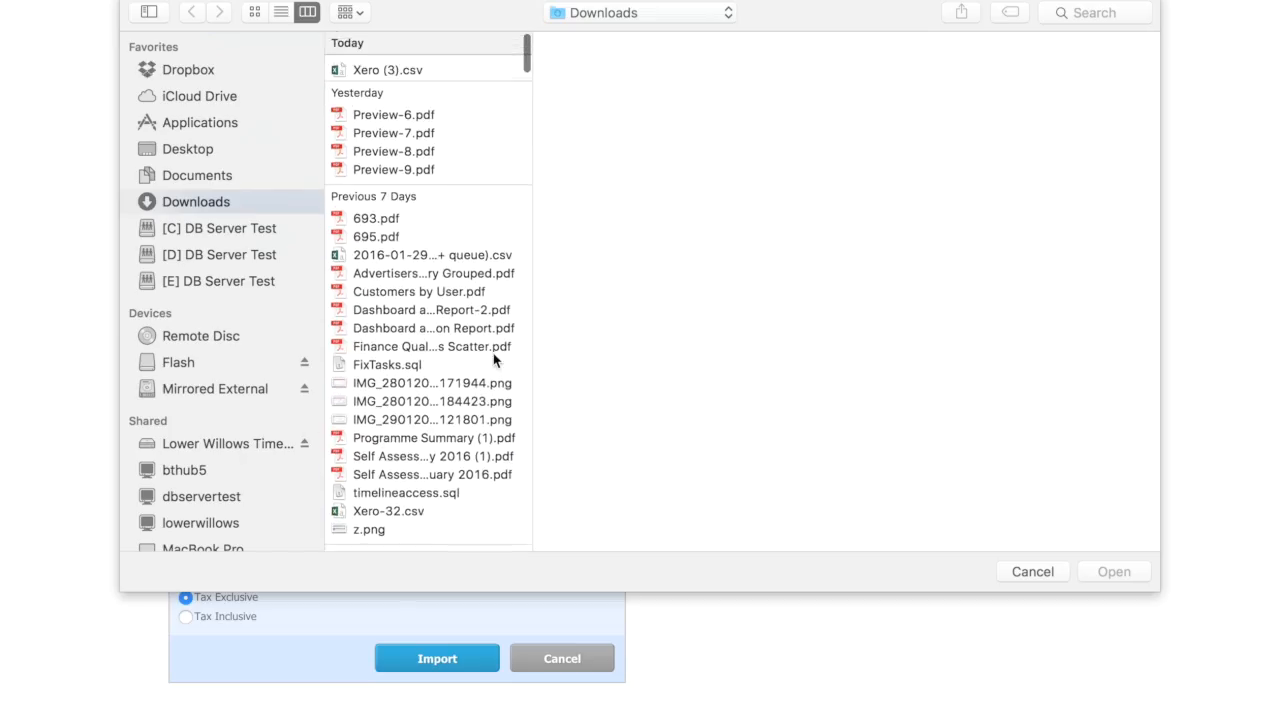
left_click(385, 64)
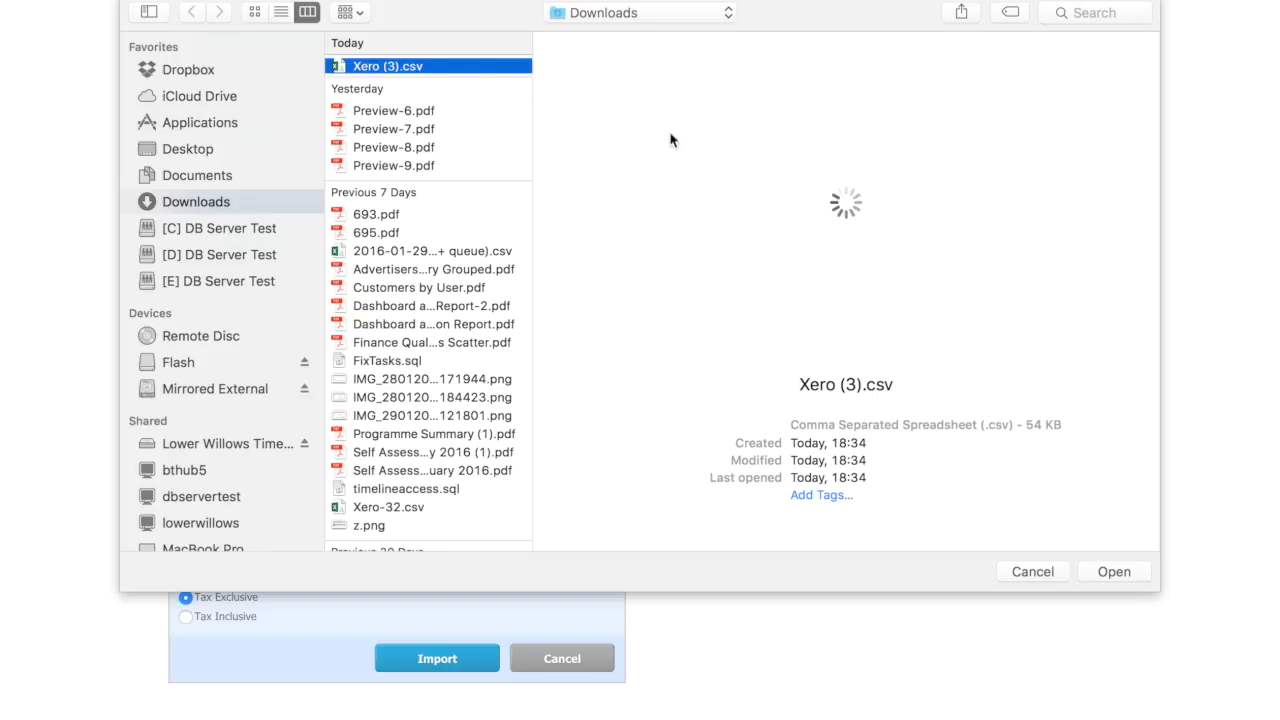
left_click(1114, 572)
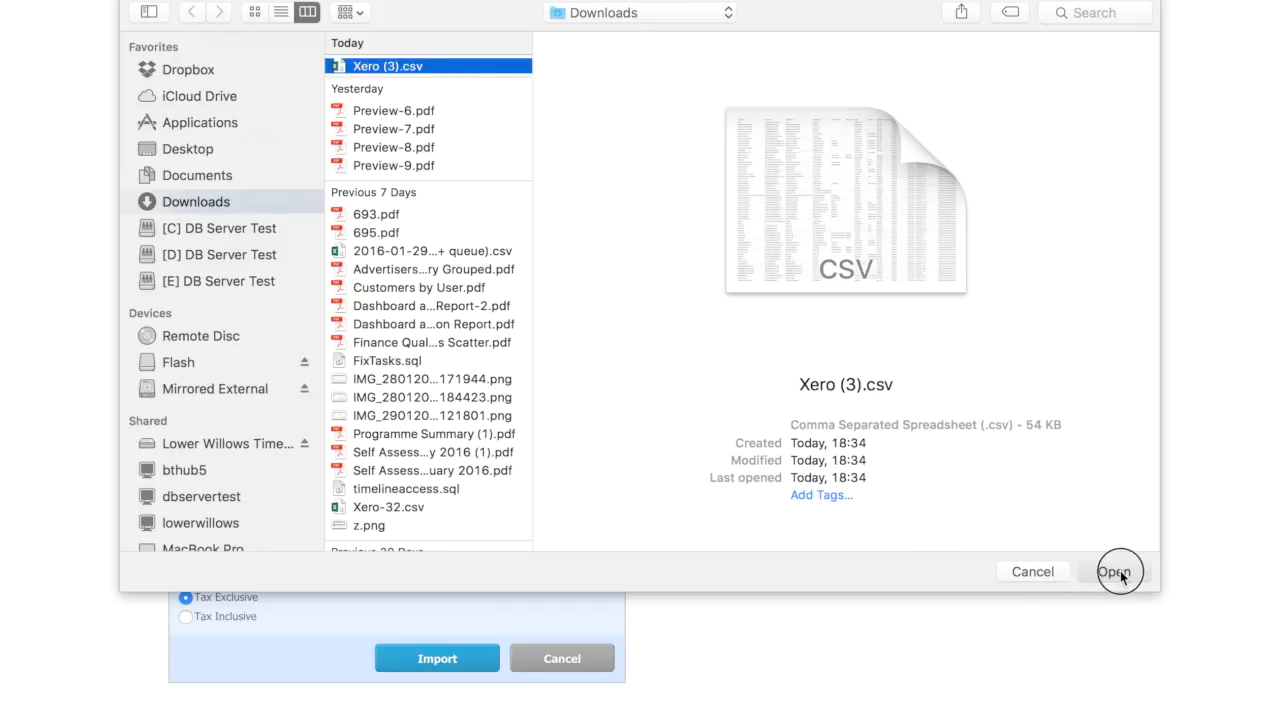
left_click(437, 658)
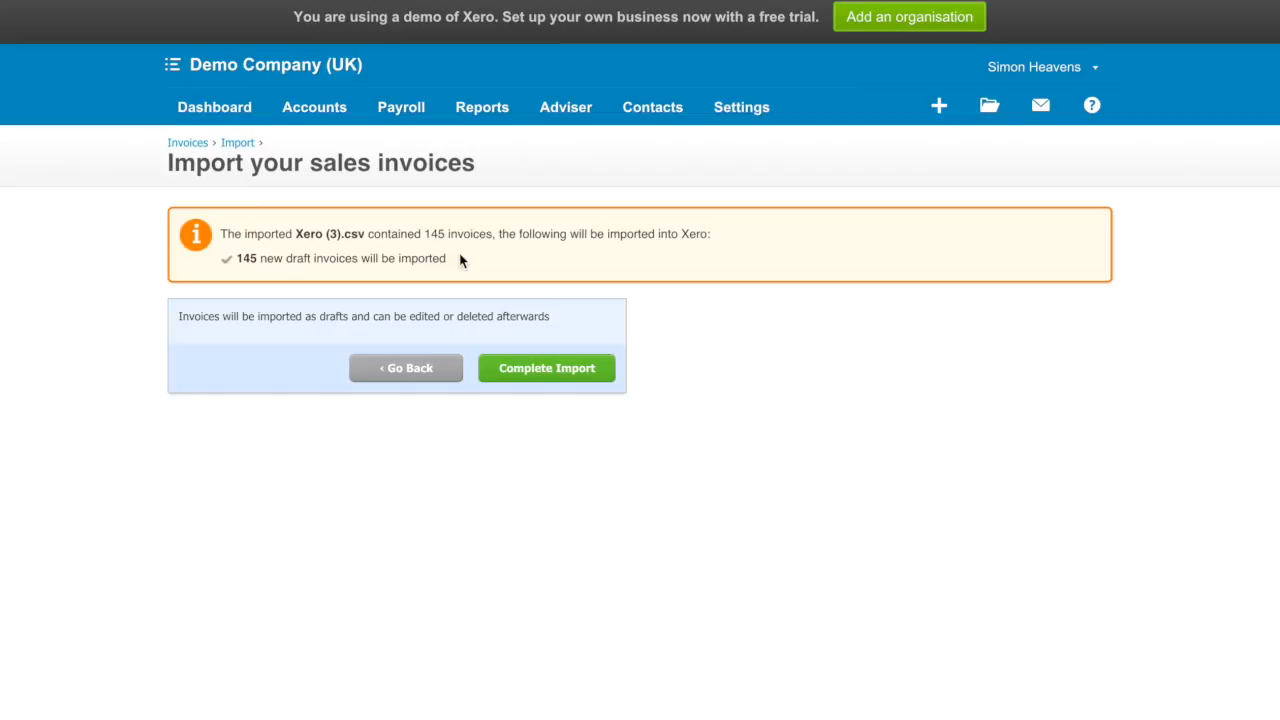
left_click(543, 372)
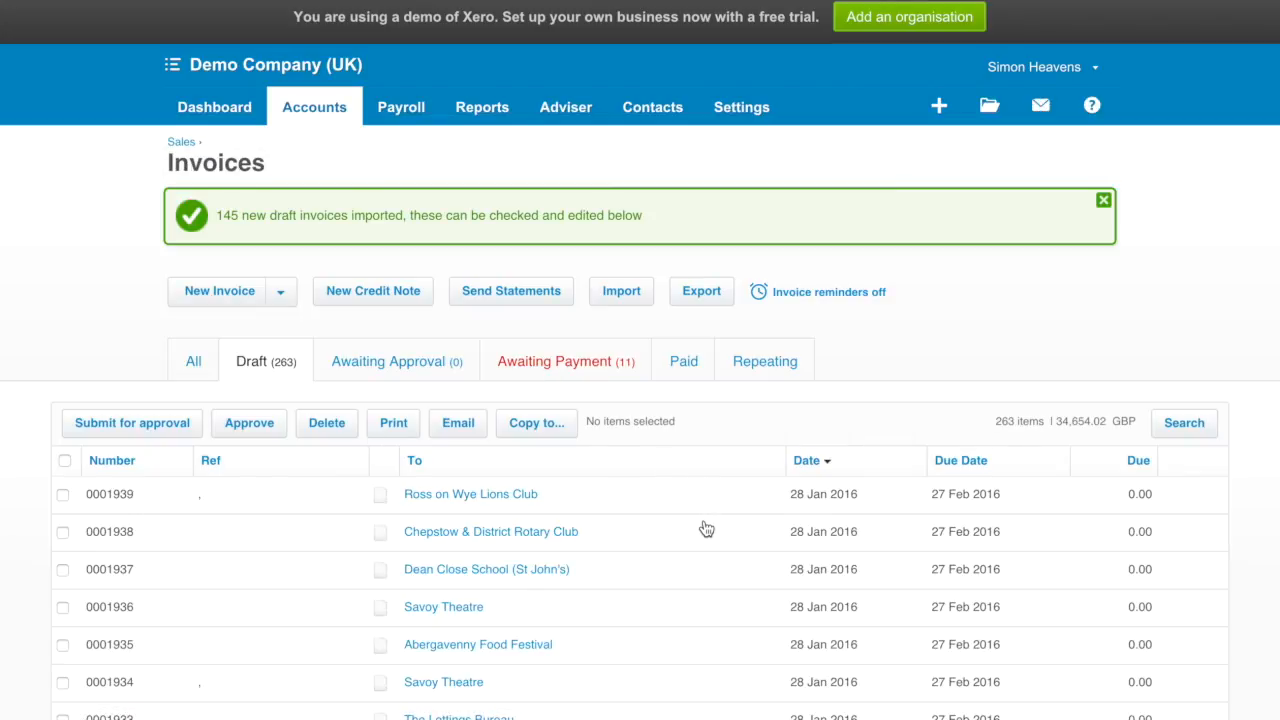
scroll(706, 528, "down", 3)
scroll(706, 528, "down", 1)
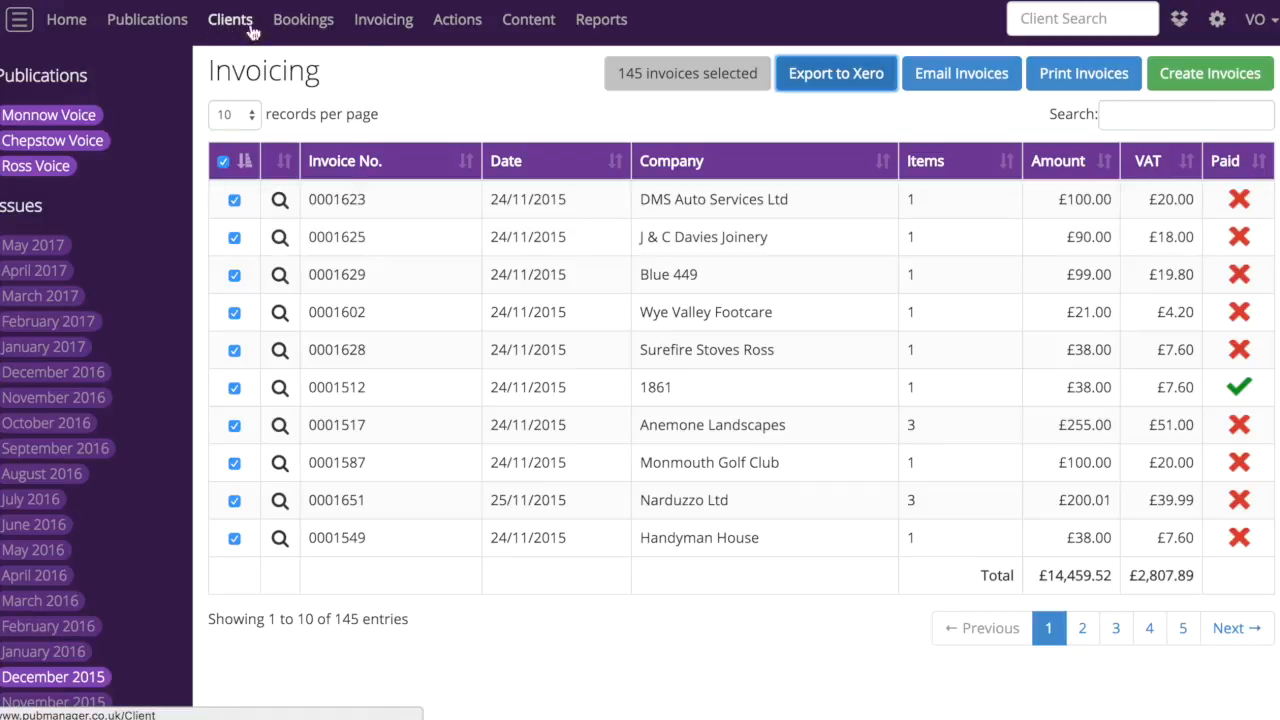
Switch back to MagManager, find the client Simons Smokers by searching "simon", and open its timeline
left_click(1141, 30)
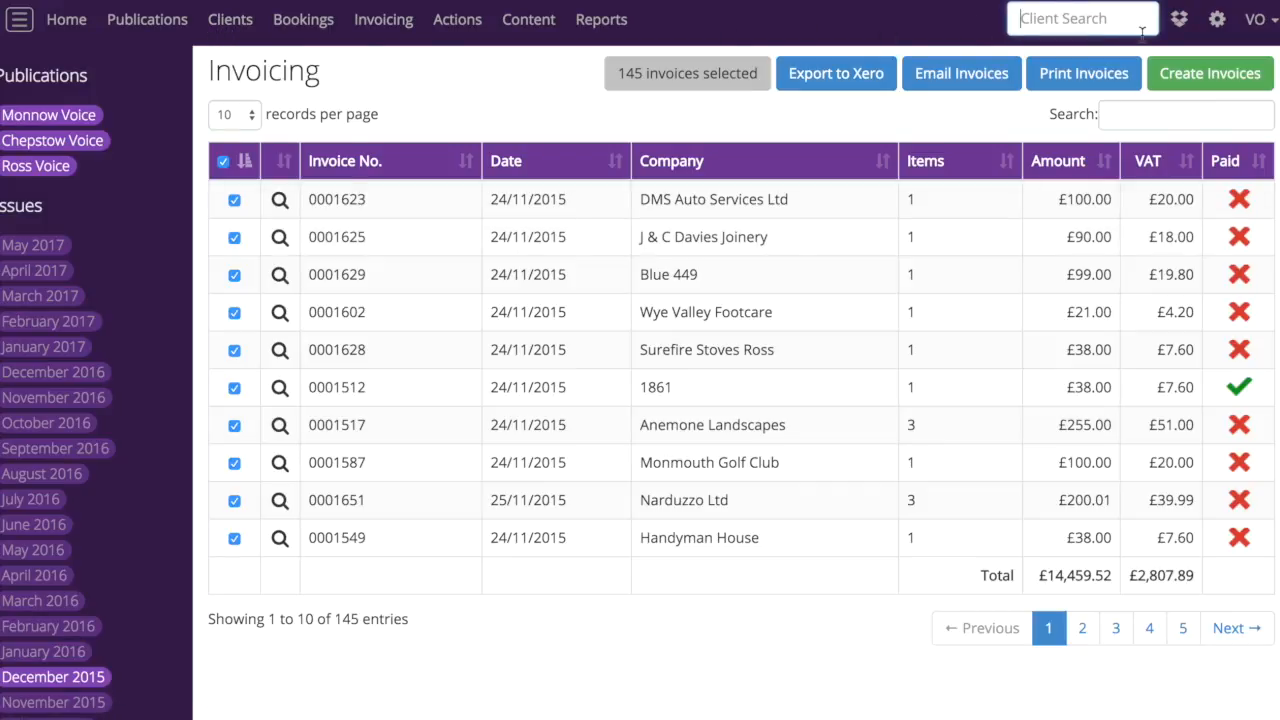
type("simon")
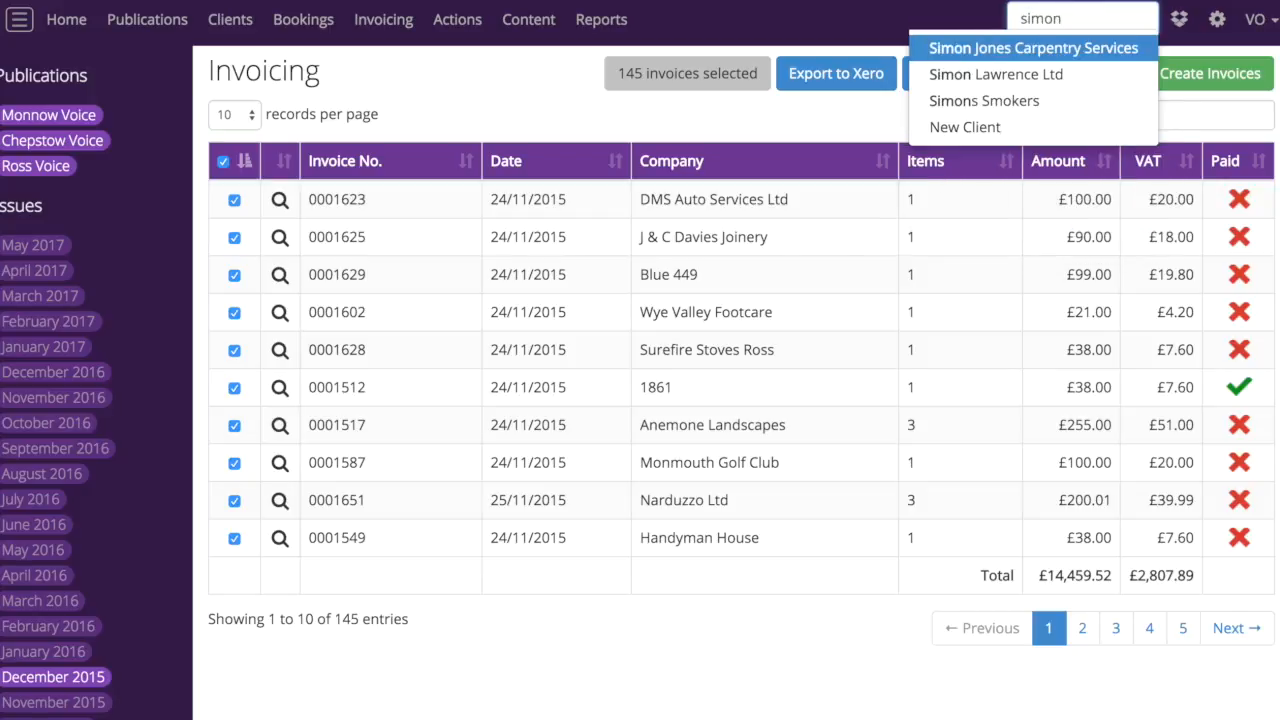
left_click(1034, 101)
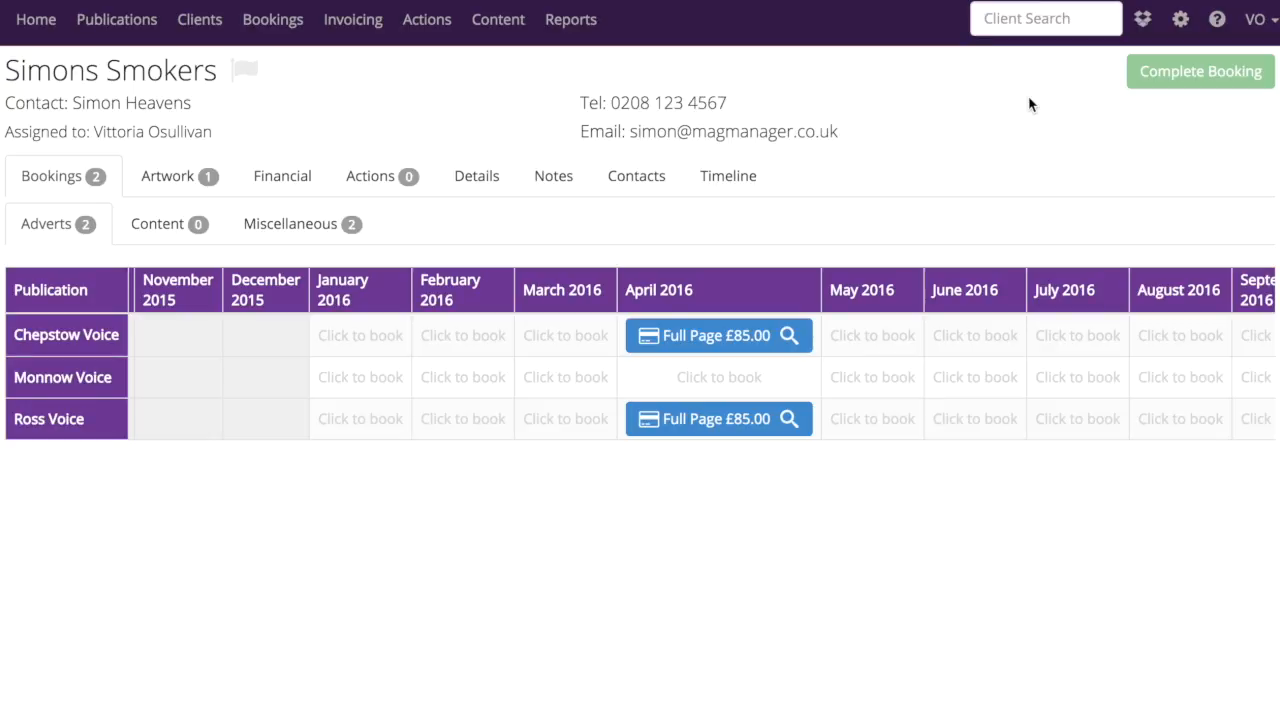
left_click(740, 184)
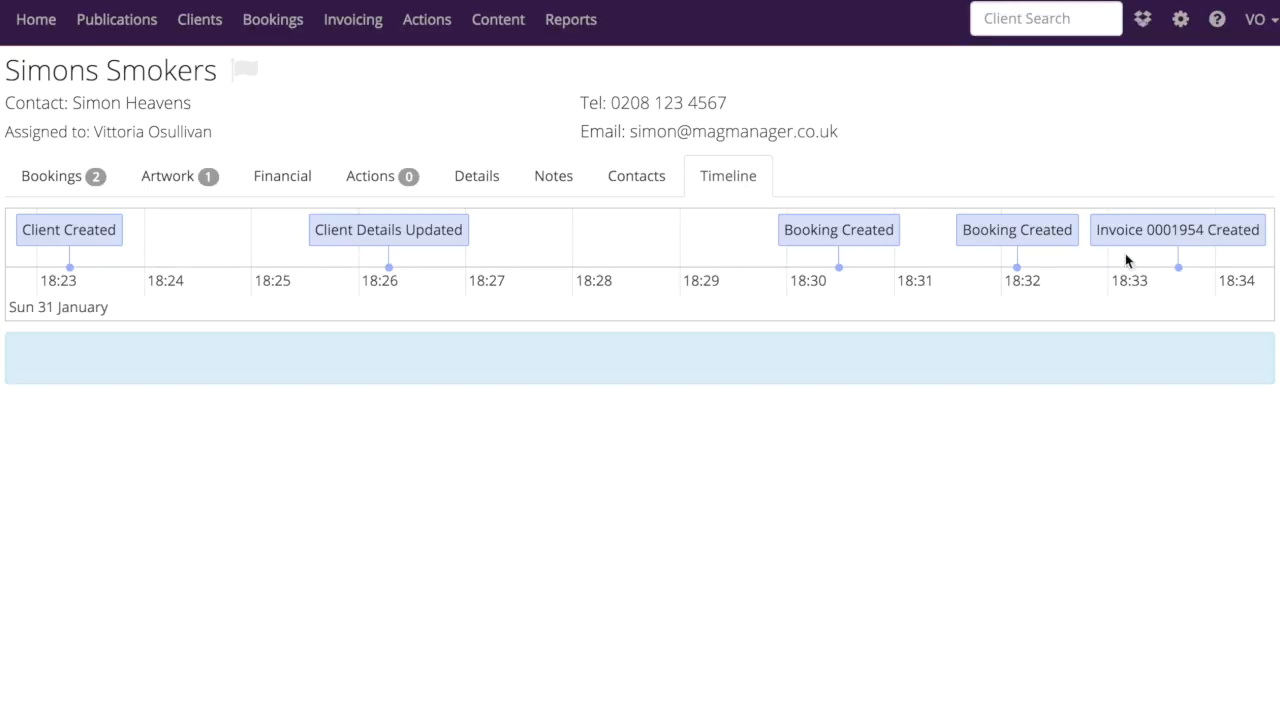
Examine the Client Details Updated event on the timeline, comparing the details before and after the update
left_click(424, 235)
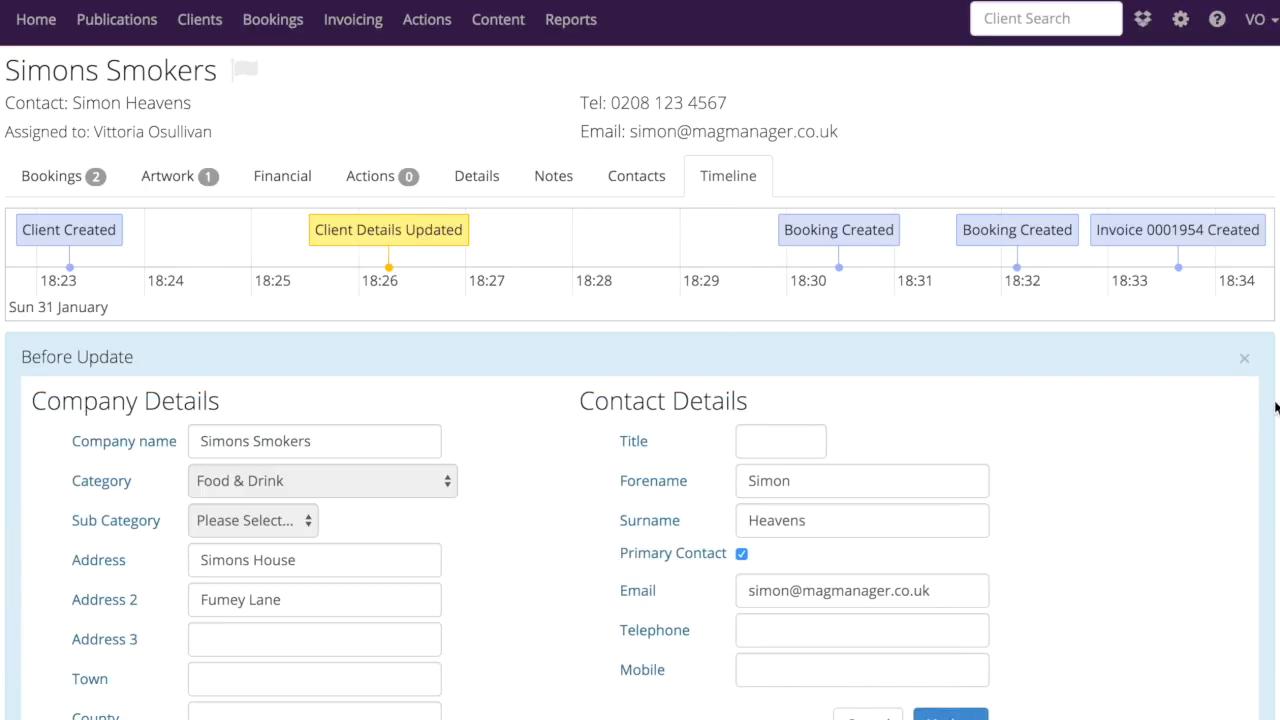
scroll(1275, 407, "down", 2)
scroll(1275, 407, "down", 6)
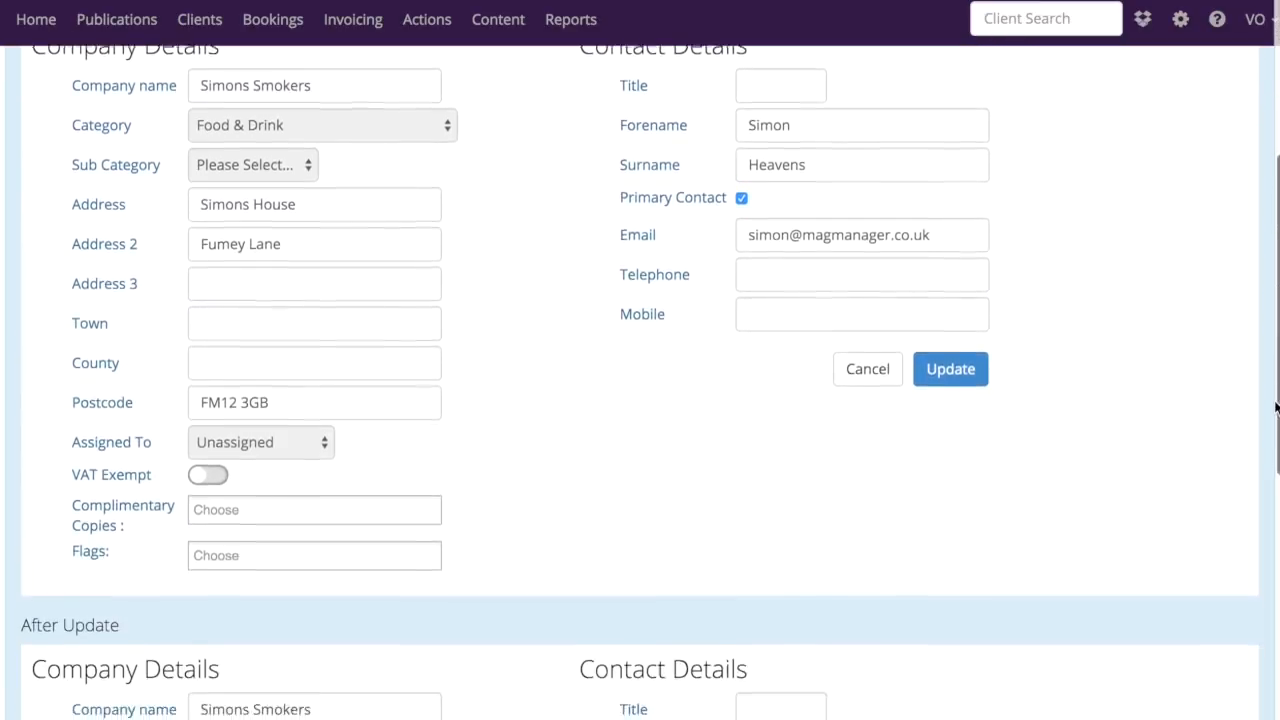
scroll(1275, 407, "down", 3)
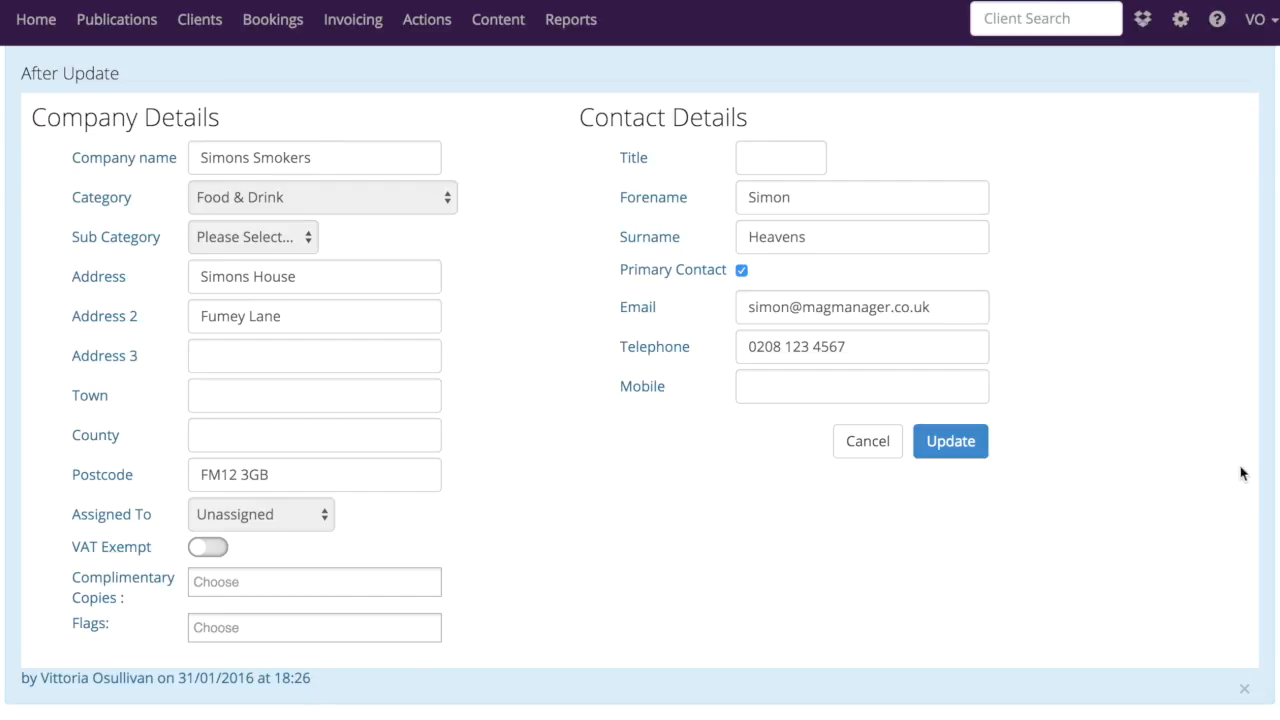
scroll(1272, 457, "up", 3)
scroll(1272, 457, "up", 10)
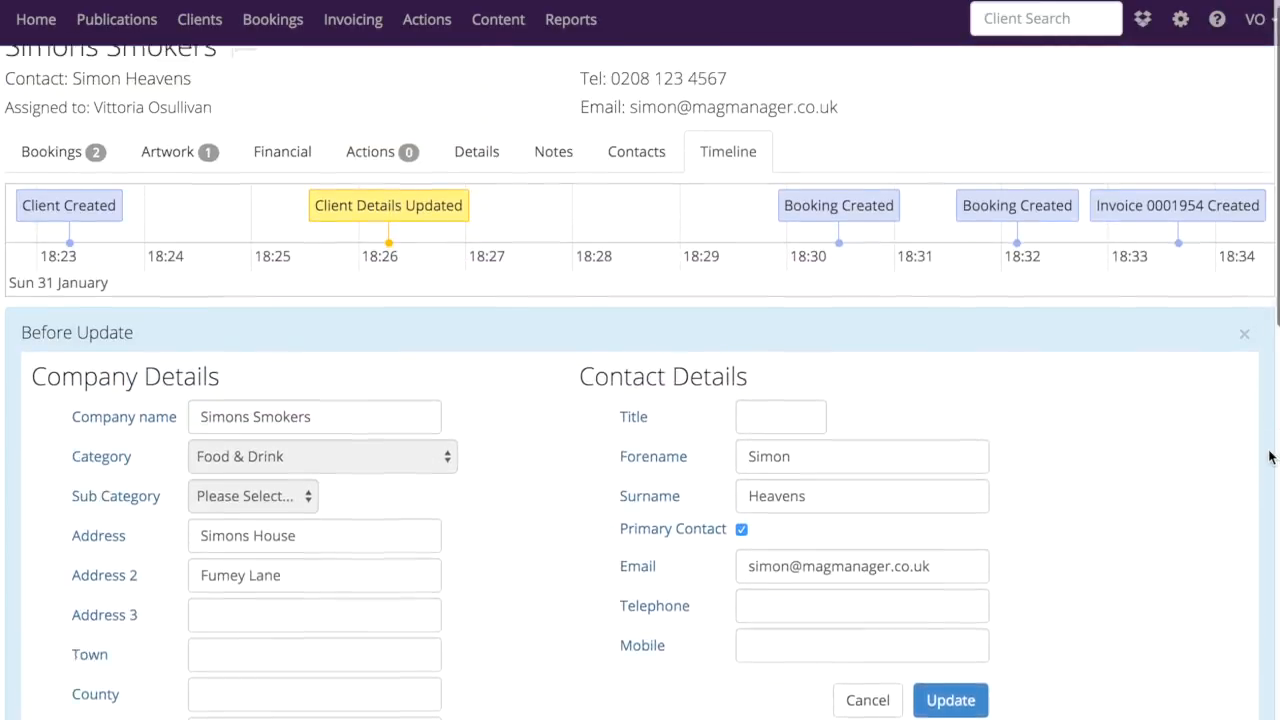
View the first Booking Created event's details and the invoice attached to the invoice creation event
left_click(833, 232)
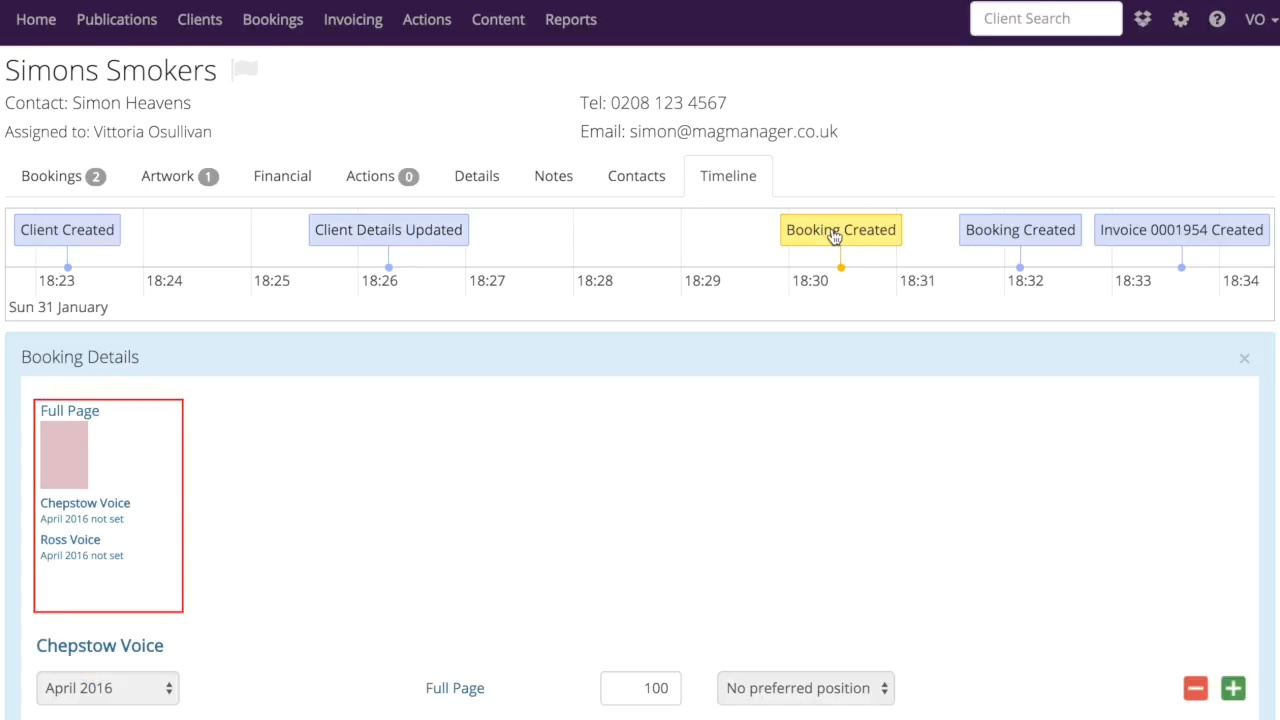
left_click(1198, 234)
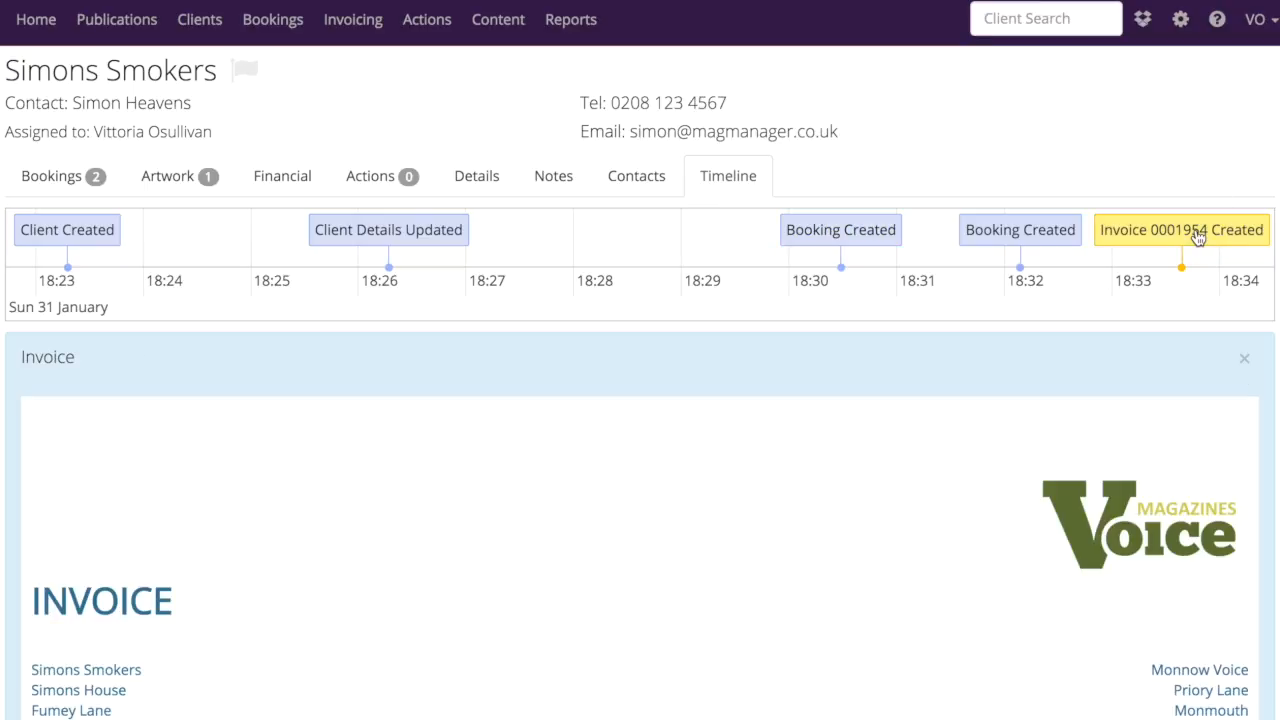
scroll(1194, 472, "down", 6)
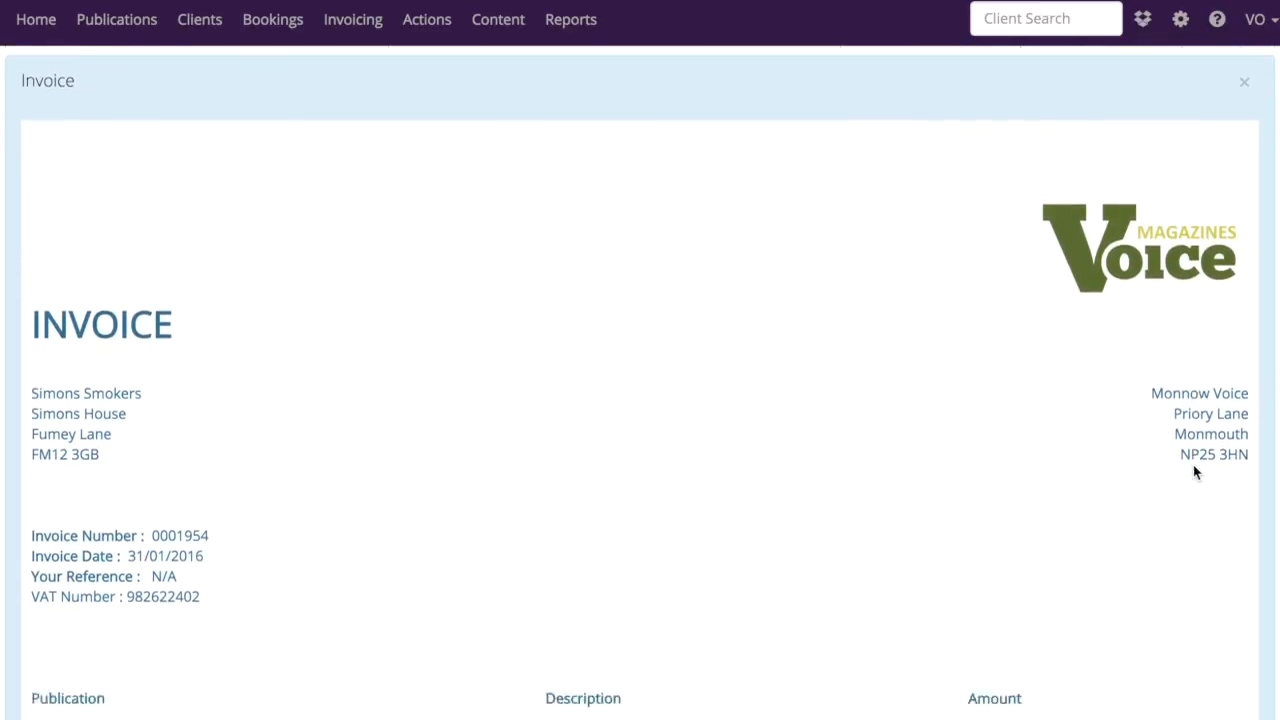
Read through the attached invoice's line items, discount, VAT and payment terms on the Simons Smokers timeline
scroll(1194, 472, "down", 7)
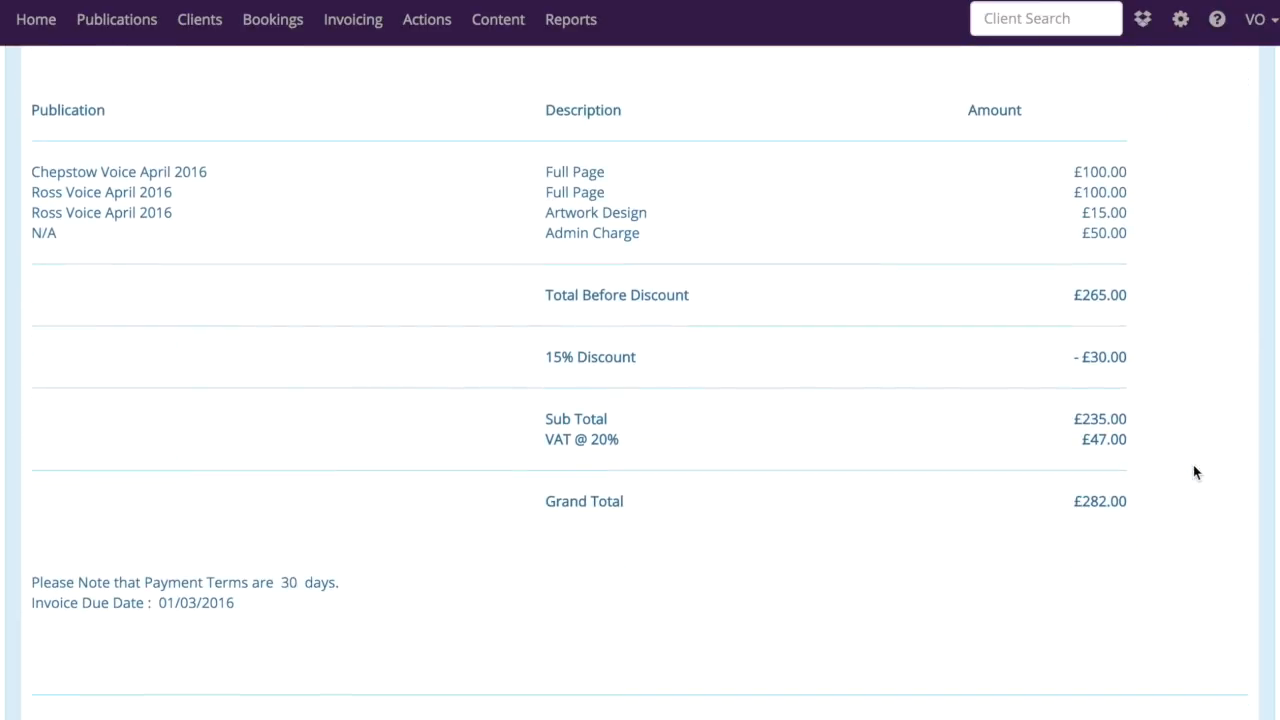
scroll(1194, 472, "up", 13)
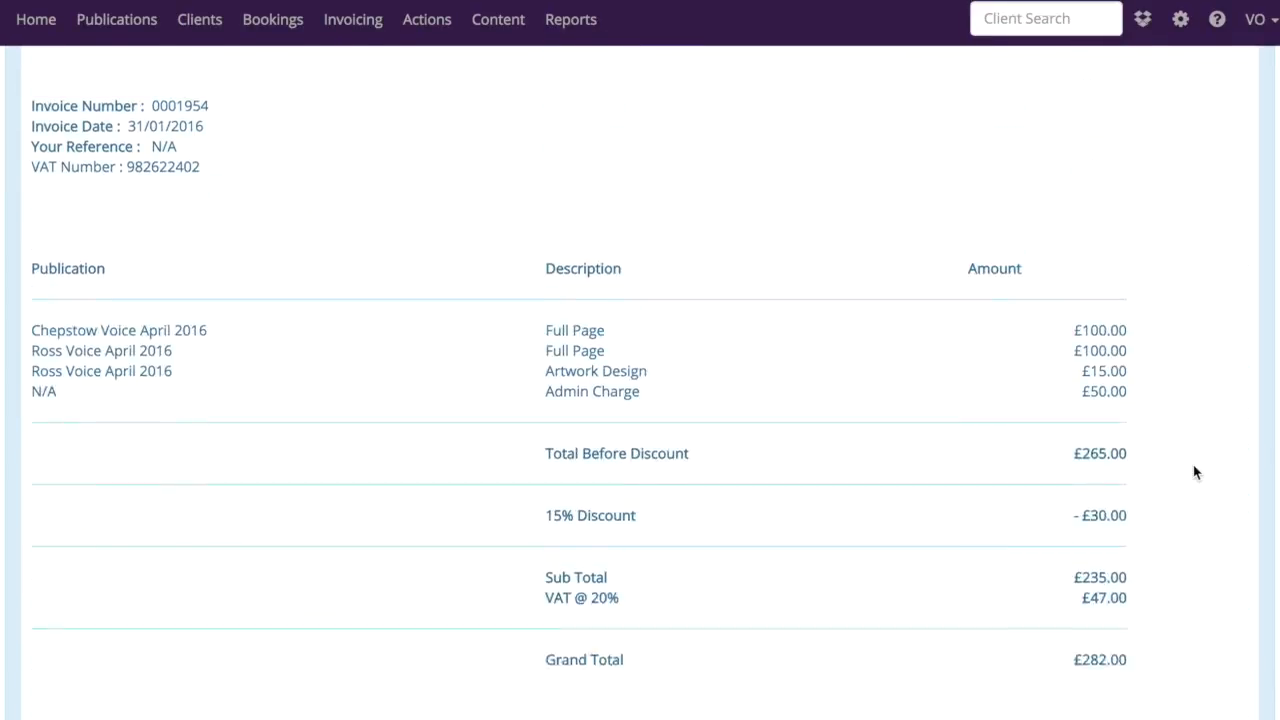
scroll(1194, 472, "up", 1)
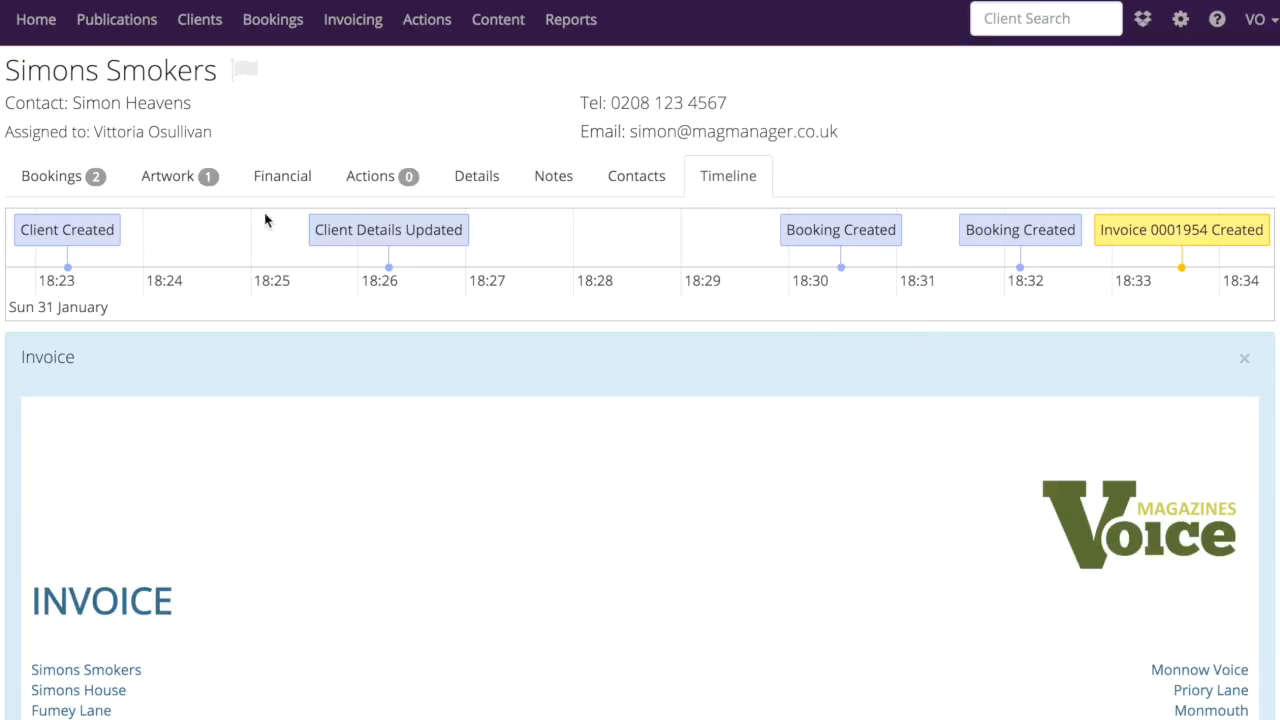
Return to the client's bookings, add the Bad Payers flag to Simons Smokers and save it
left_click(63, 177)
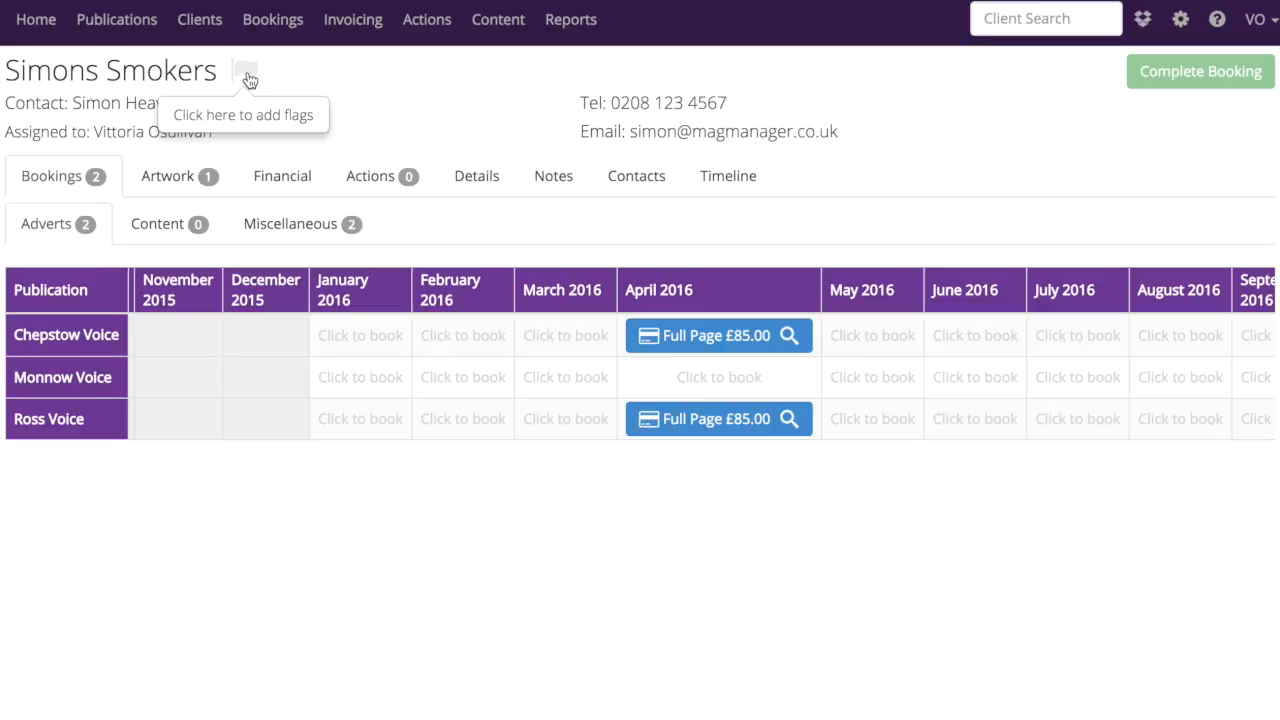
left_click(249, 80)
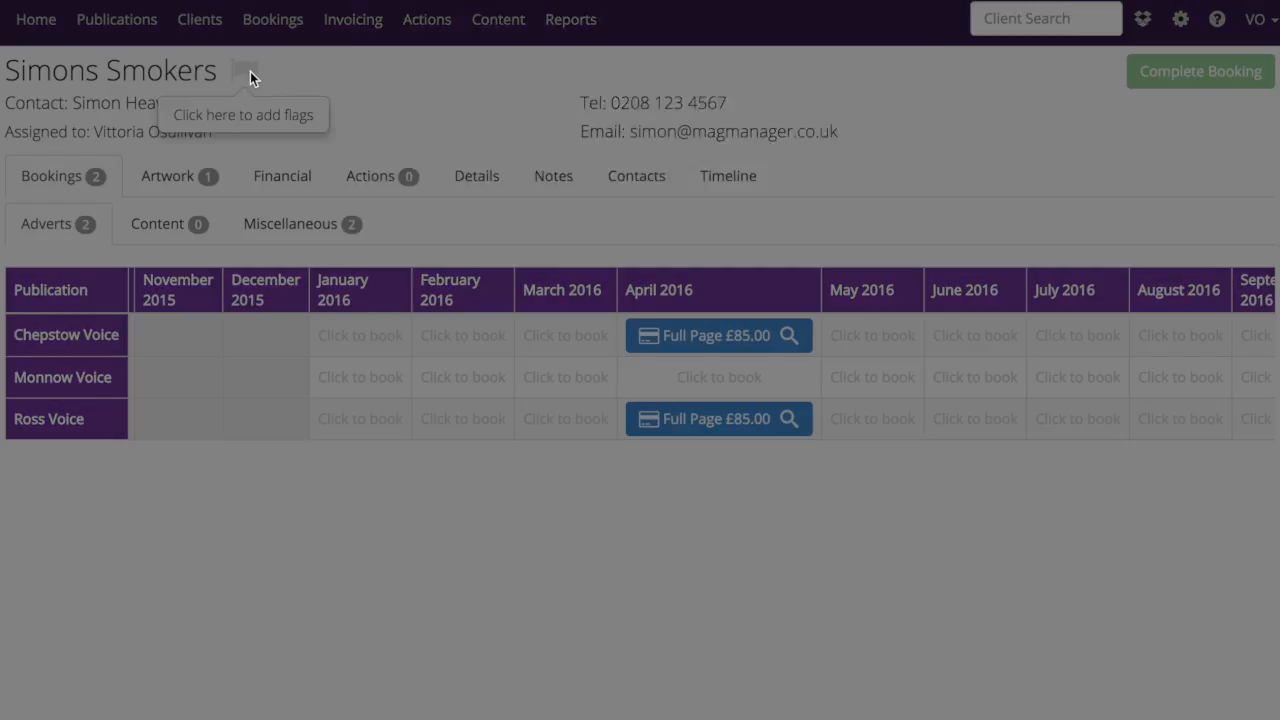
left_click(483, 101)
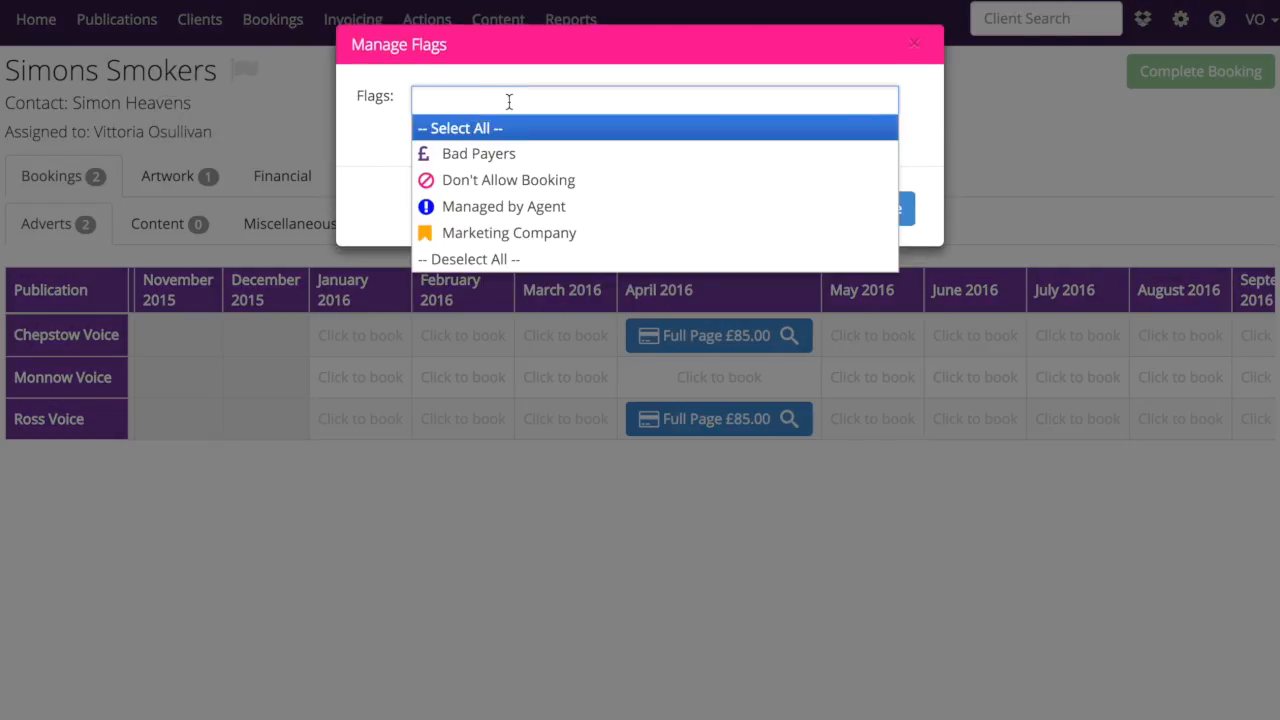
left_click(476, 158)
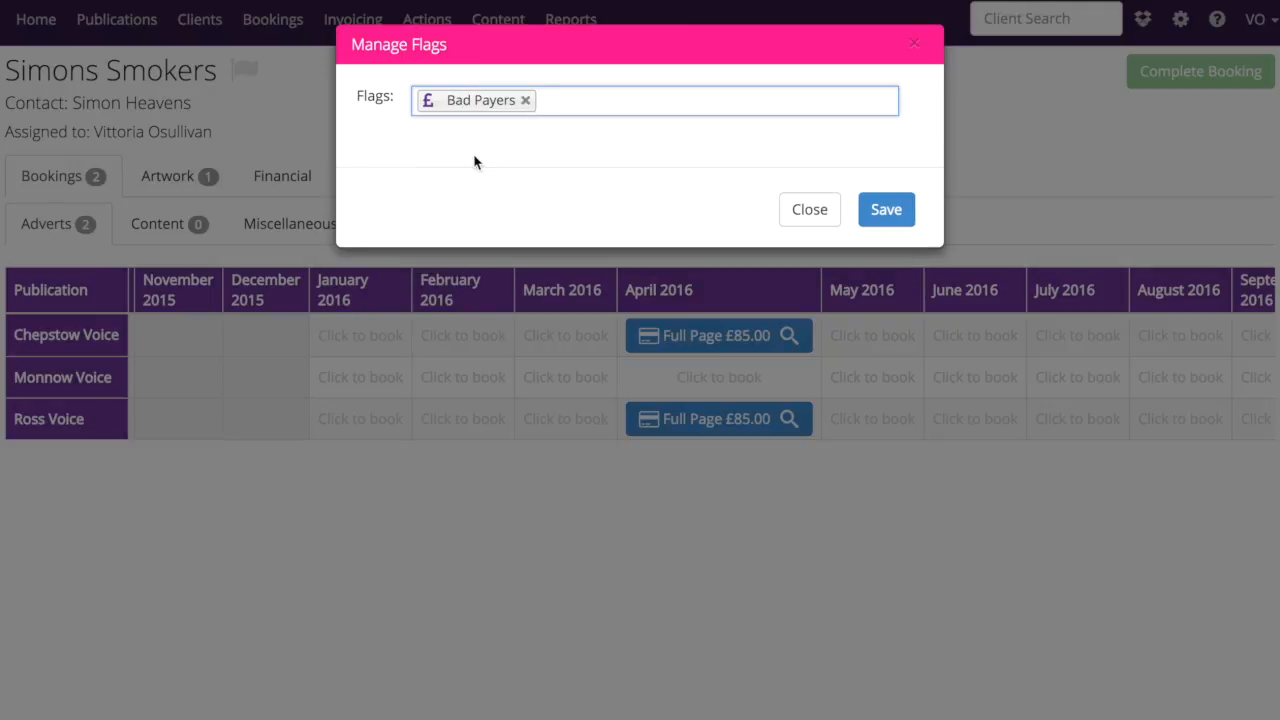
left_click(894, 213)
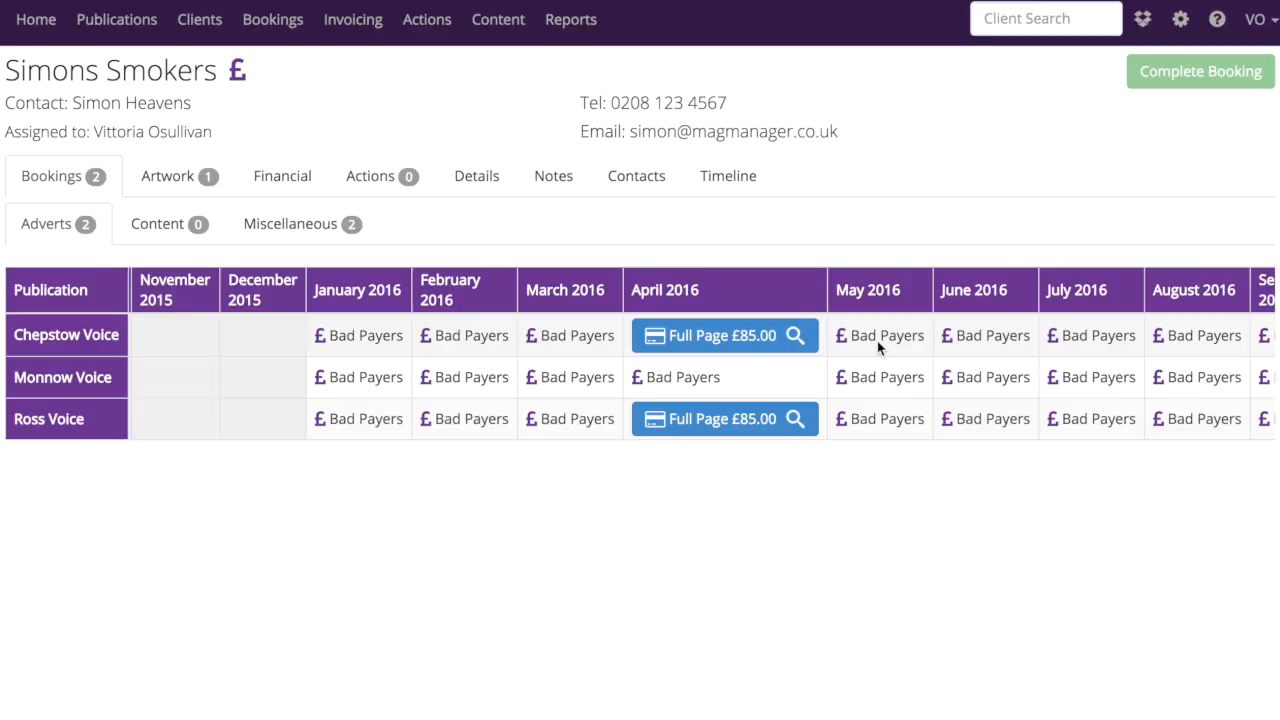
View the client's Full Page booking for Chepstow Voice April 2016 and leave it without saving
left_click(724, 345)
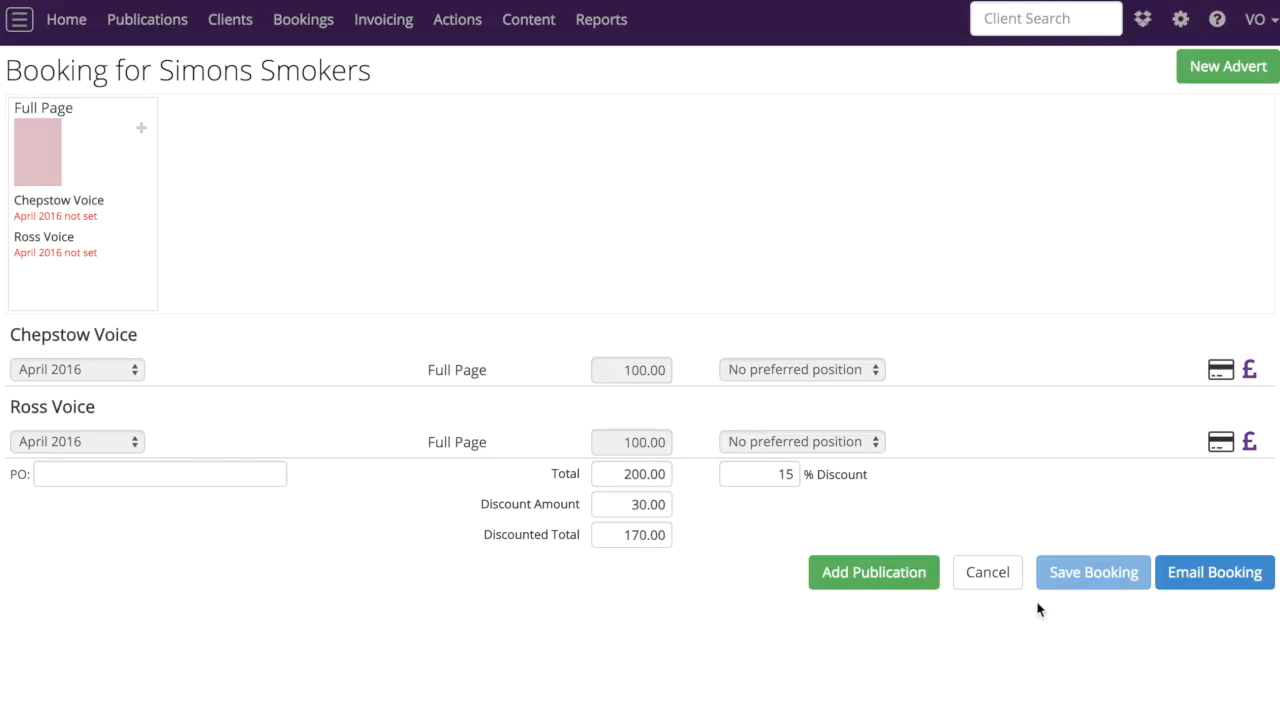
left_click(976, 581)
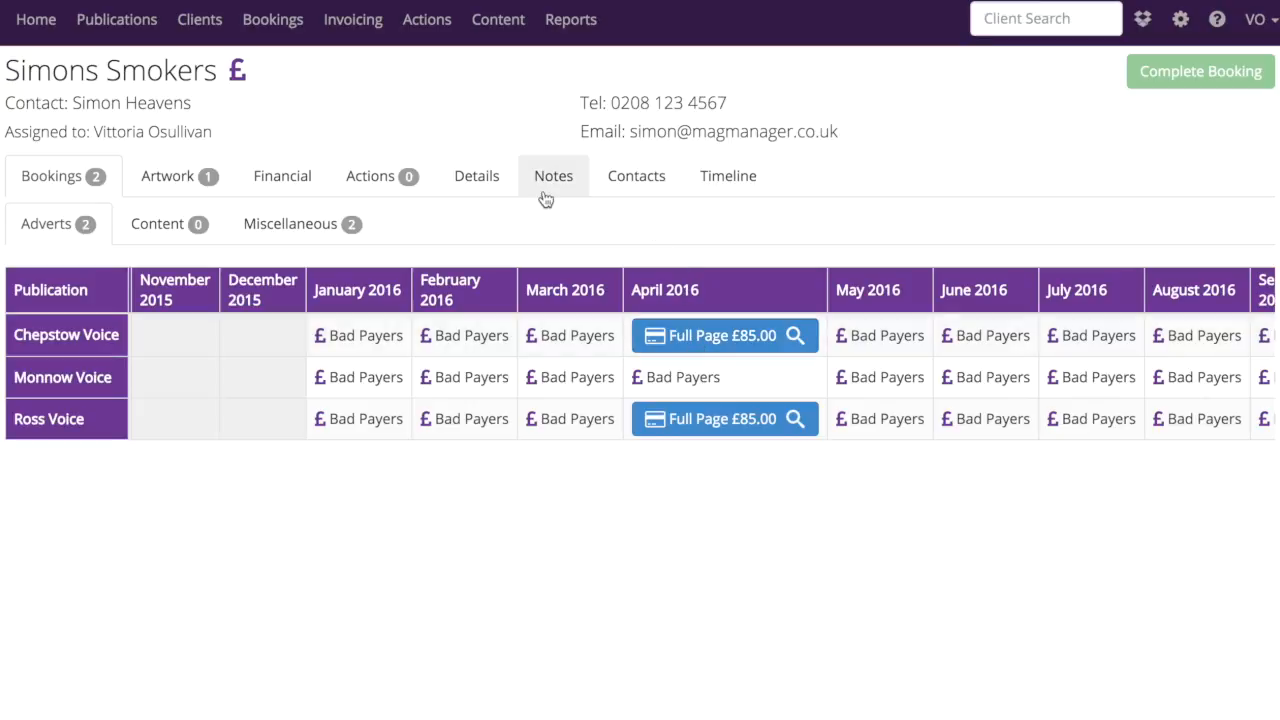
Examine the category and sub category options in the client's company details, keeping Food & Drink and Smoke House
left_click(484, 184)
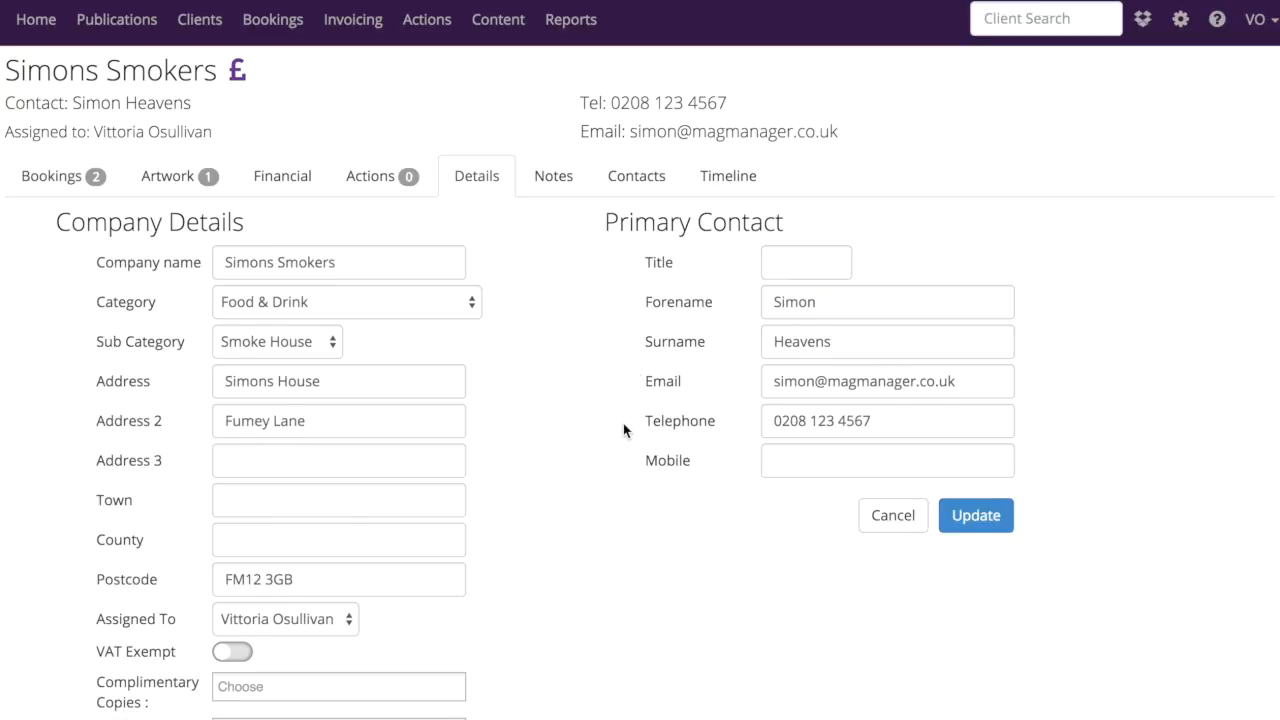
scroll(622, 423, "down", 1)
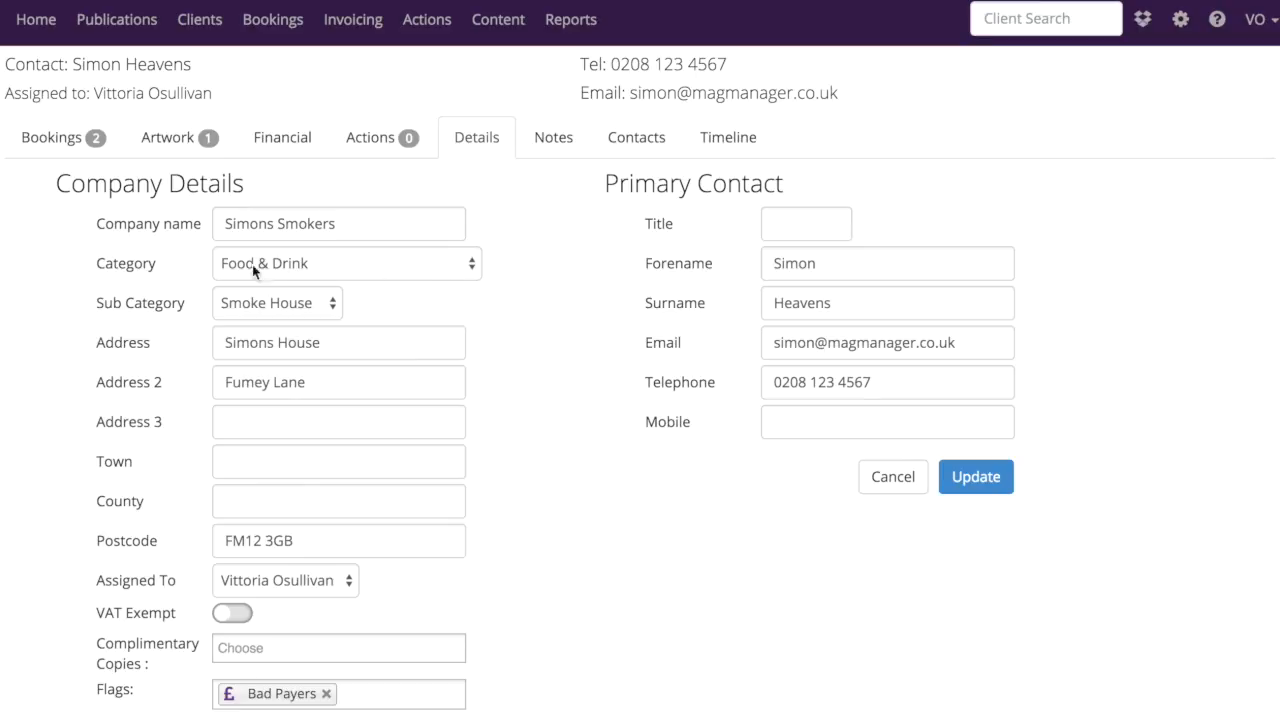
left_click(472, 265)
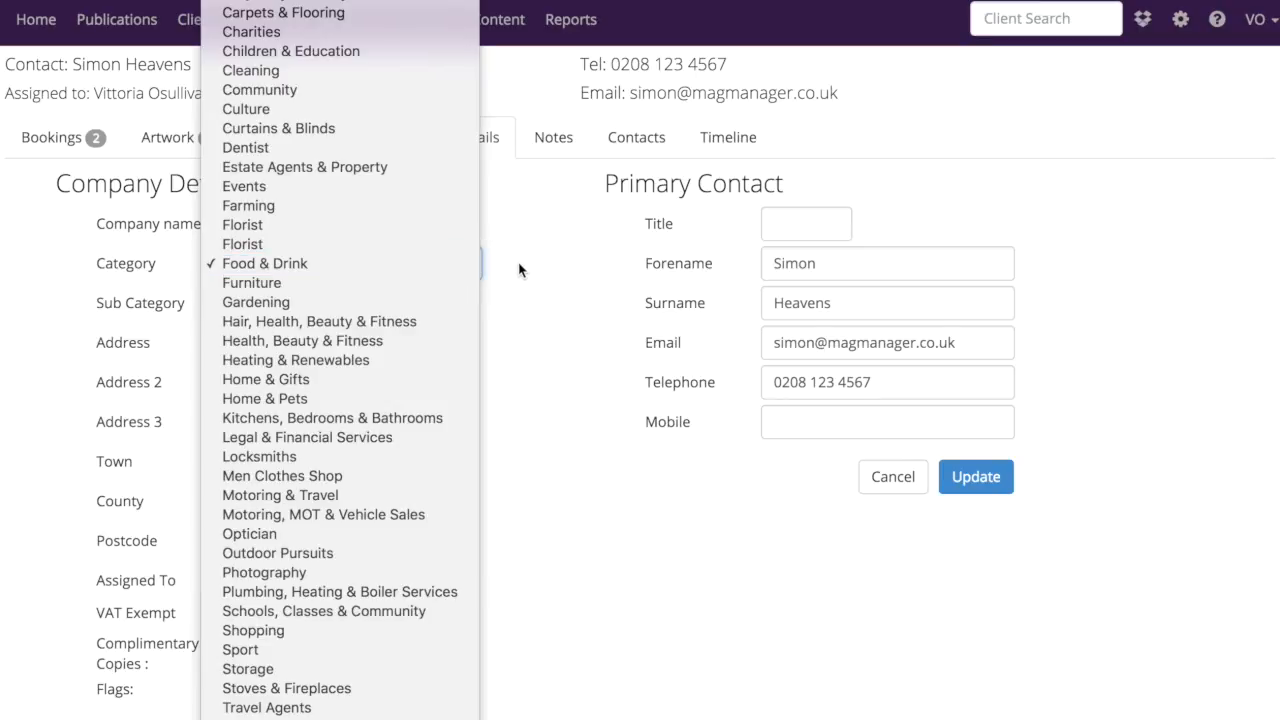
left_click(517, 265)
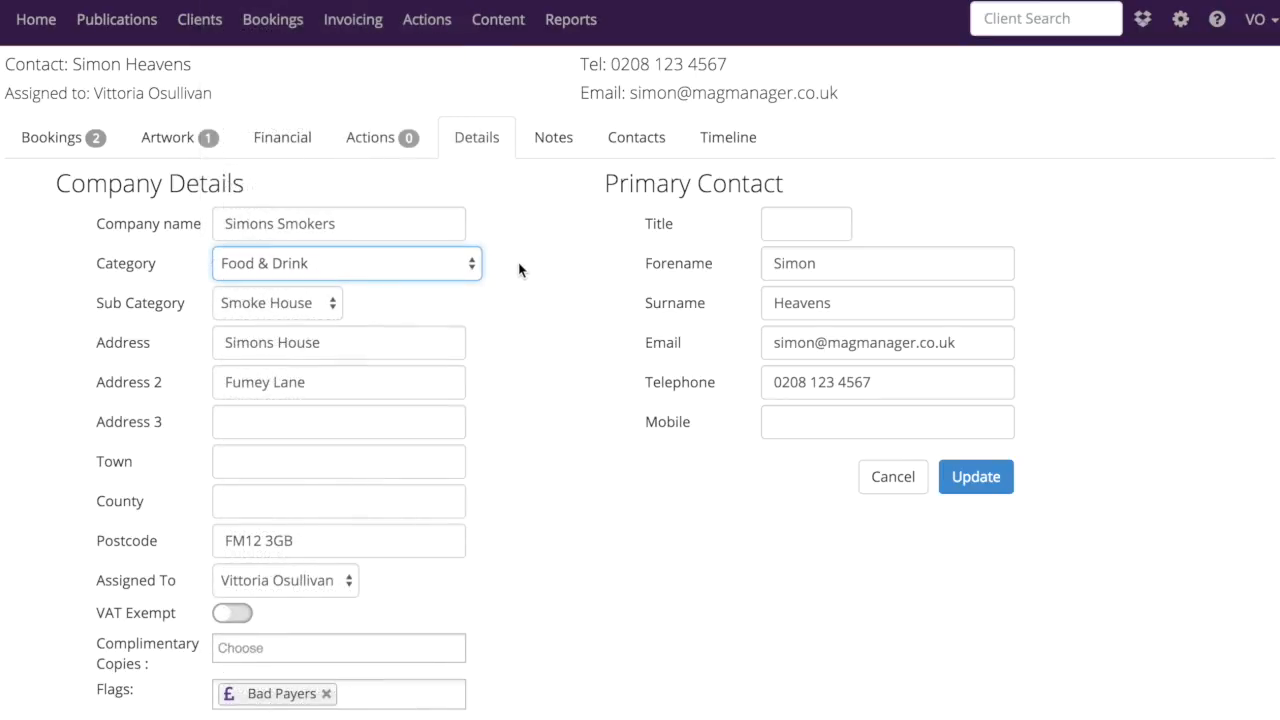
left_click(329, 303)
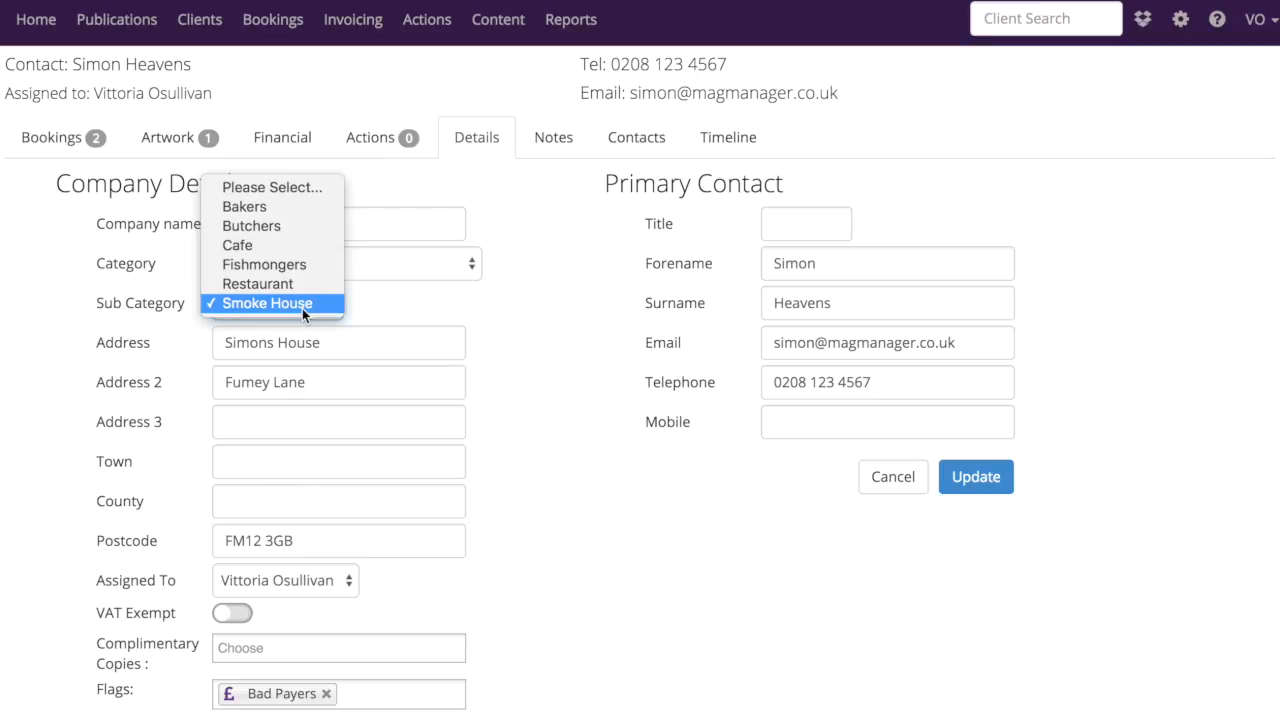
left_click(302, 314)
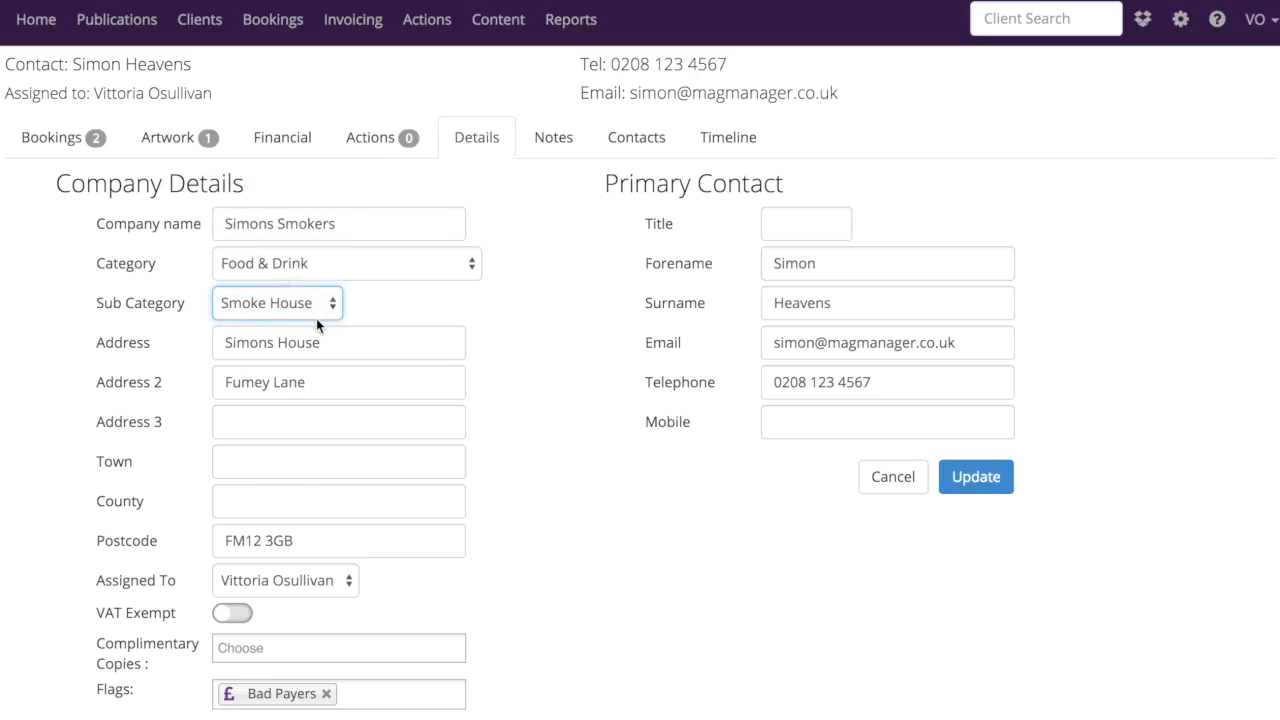
Open the Chepstow Voice April 2016 page plan from the client's bookings and place the Simons Smokers full-page advert on page 4
left_click(64, 146)
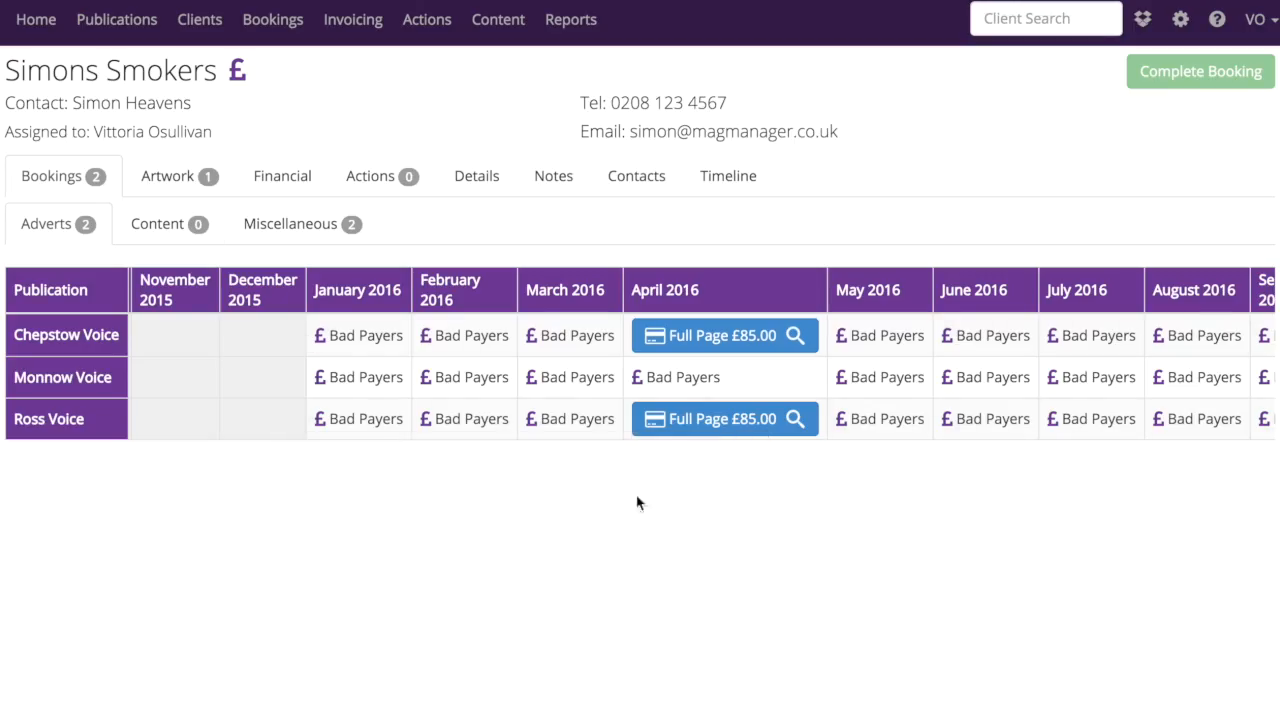
left_click(795, 337)
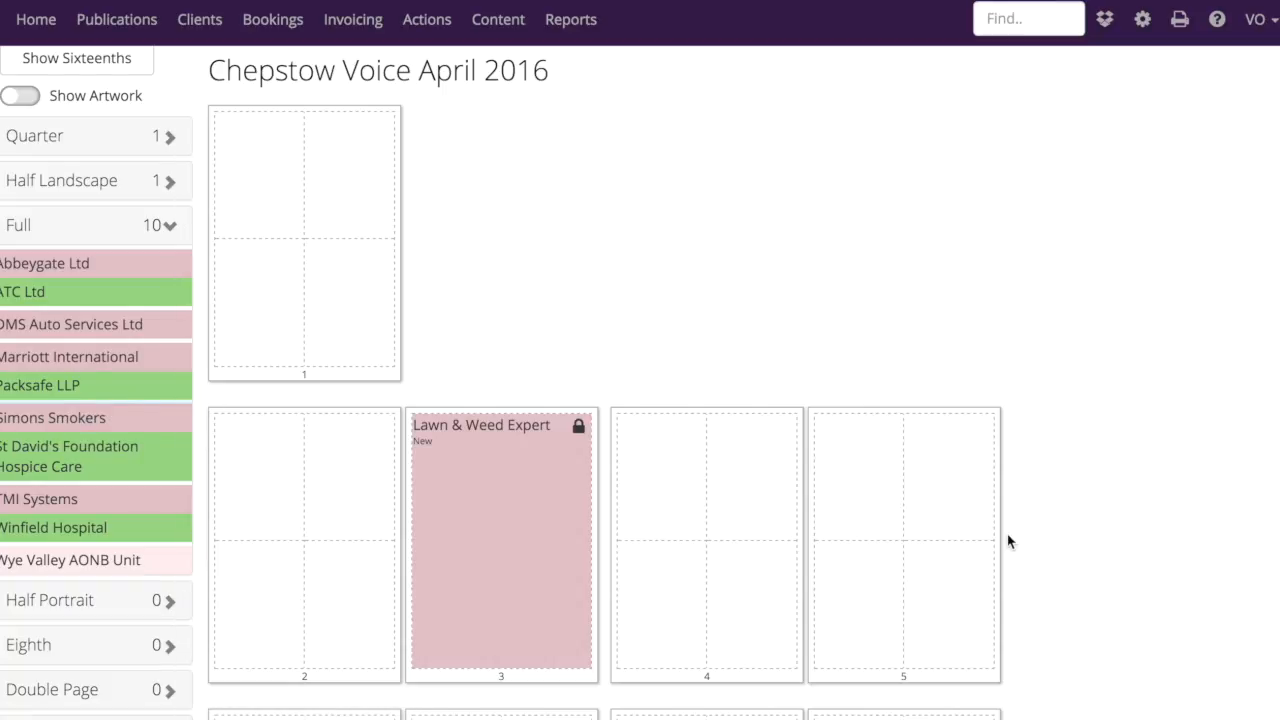
left_click_drag(60, 417, 688, 426)
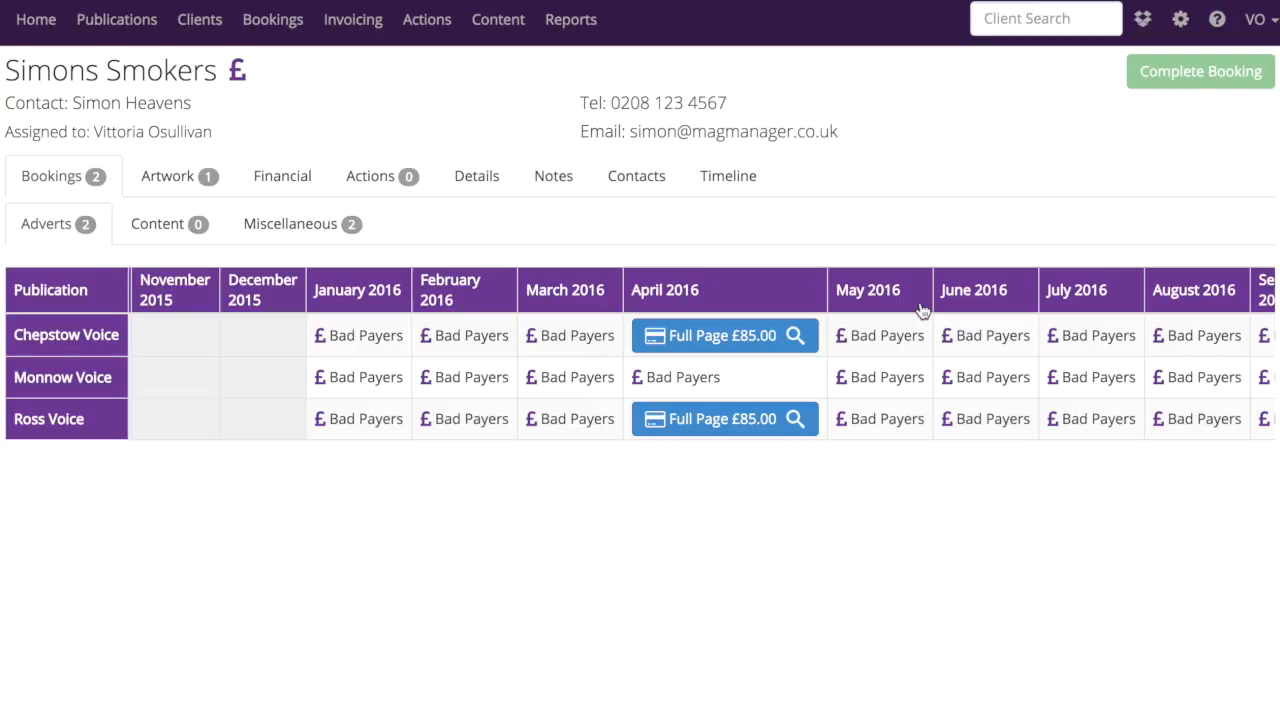
View the Miscellaneous Sales Items in the admin settings and the blank new item form, closing it without saving
left_click(1181, 22)
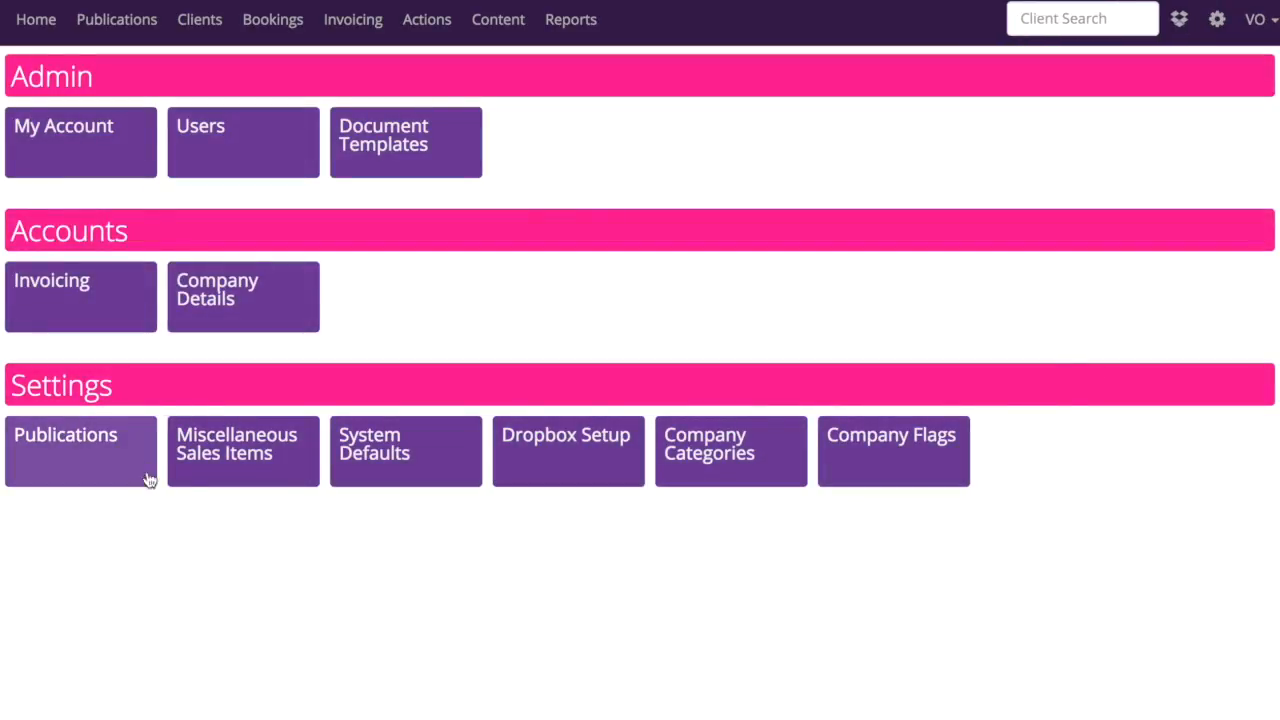
left_click(252, 456)
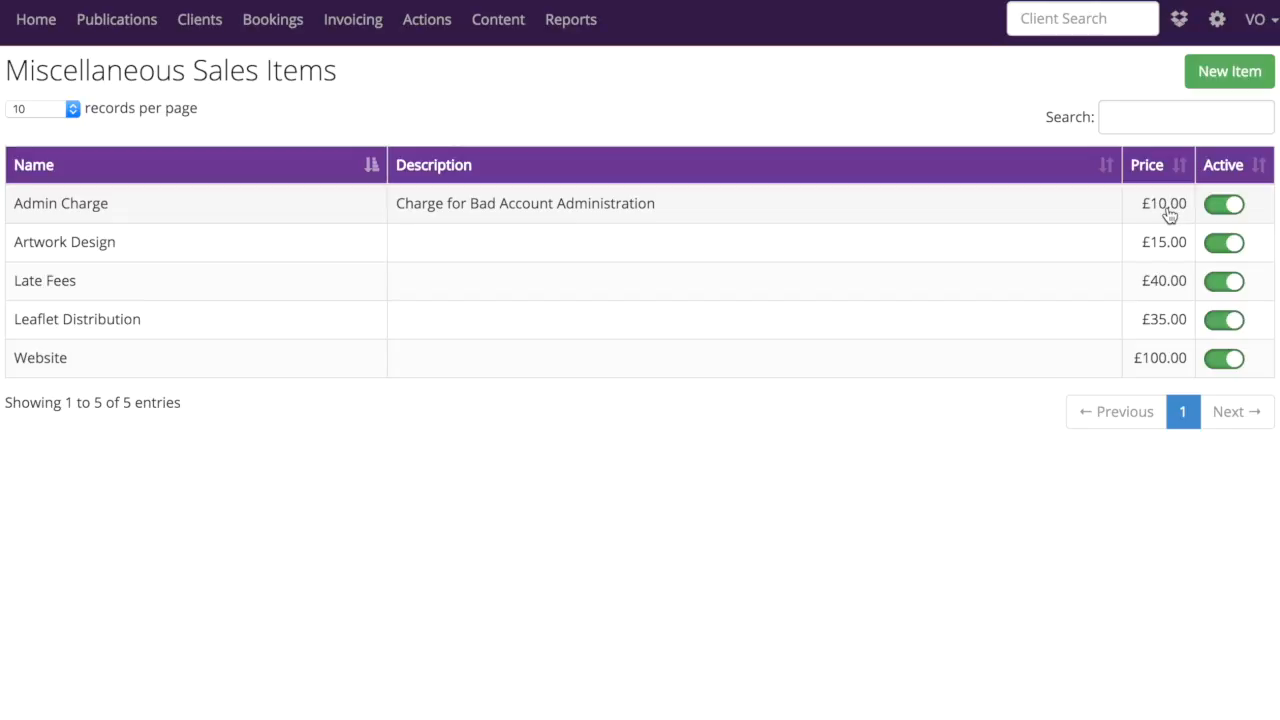
left_click(1241, 77)
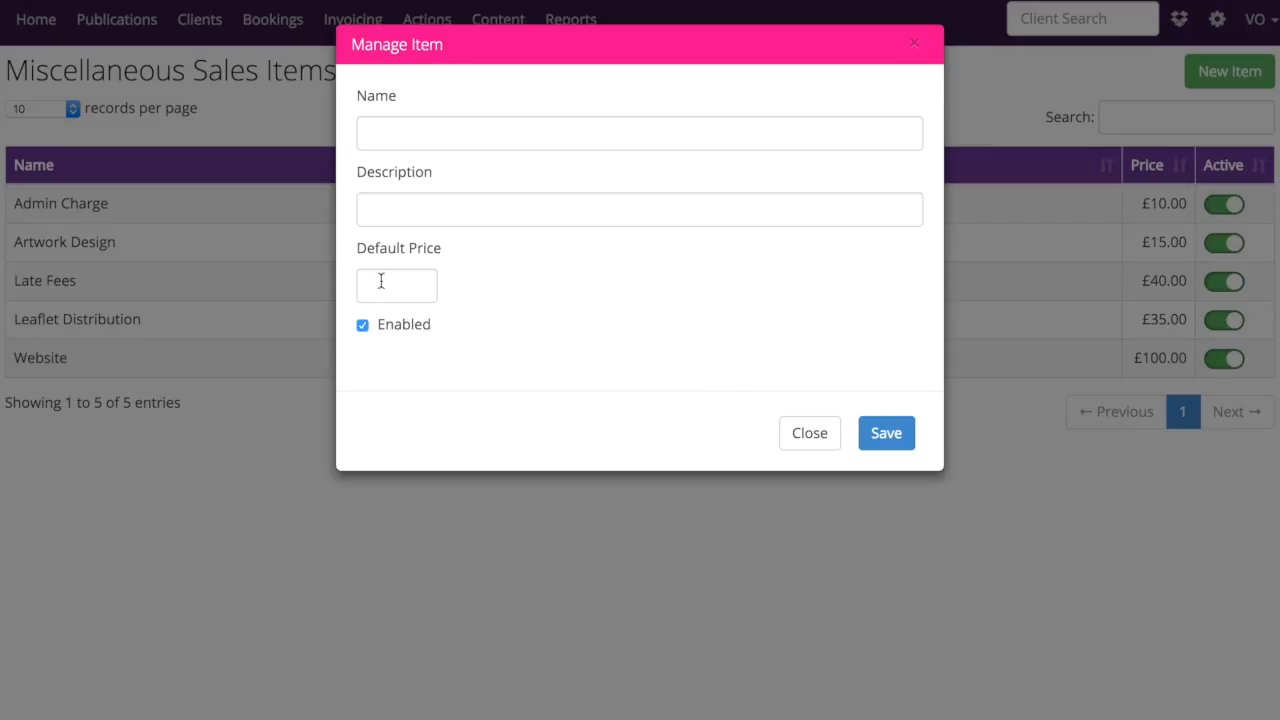
left_click(813, 434)
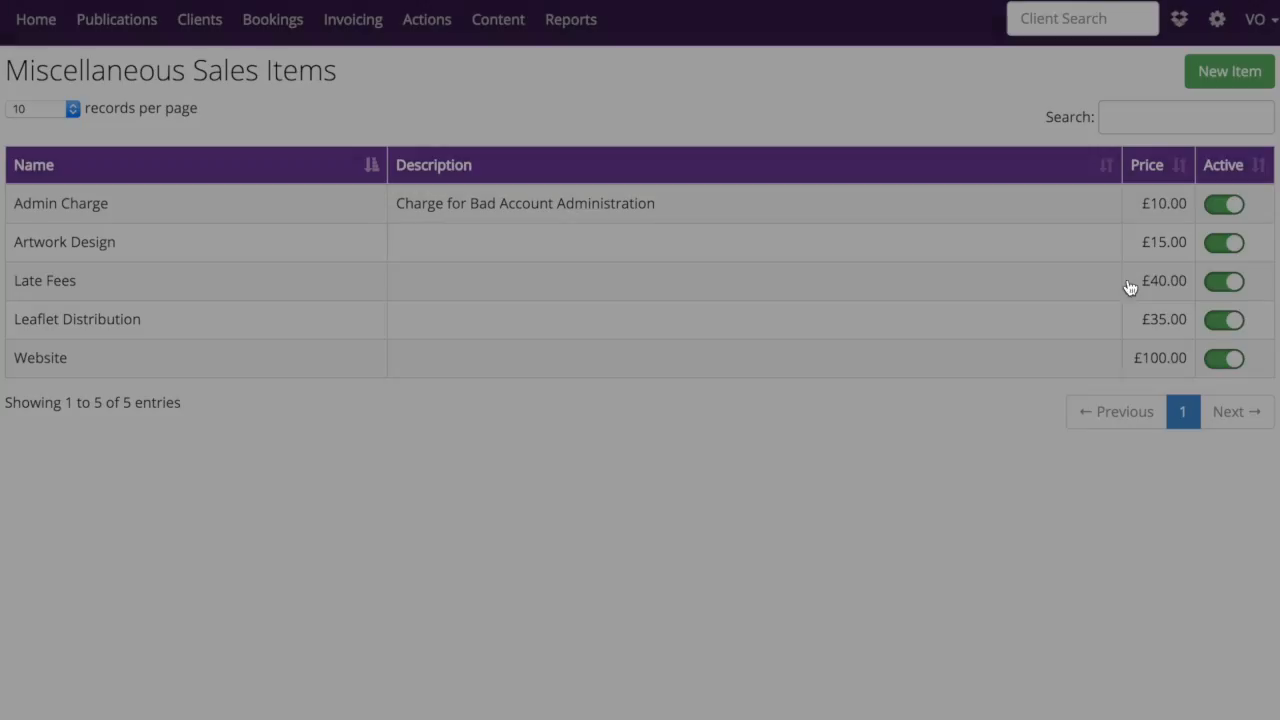
Go to the Company Categories settings and open the sub categories for Food & Drink
left_click(1217, 36)
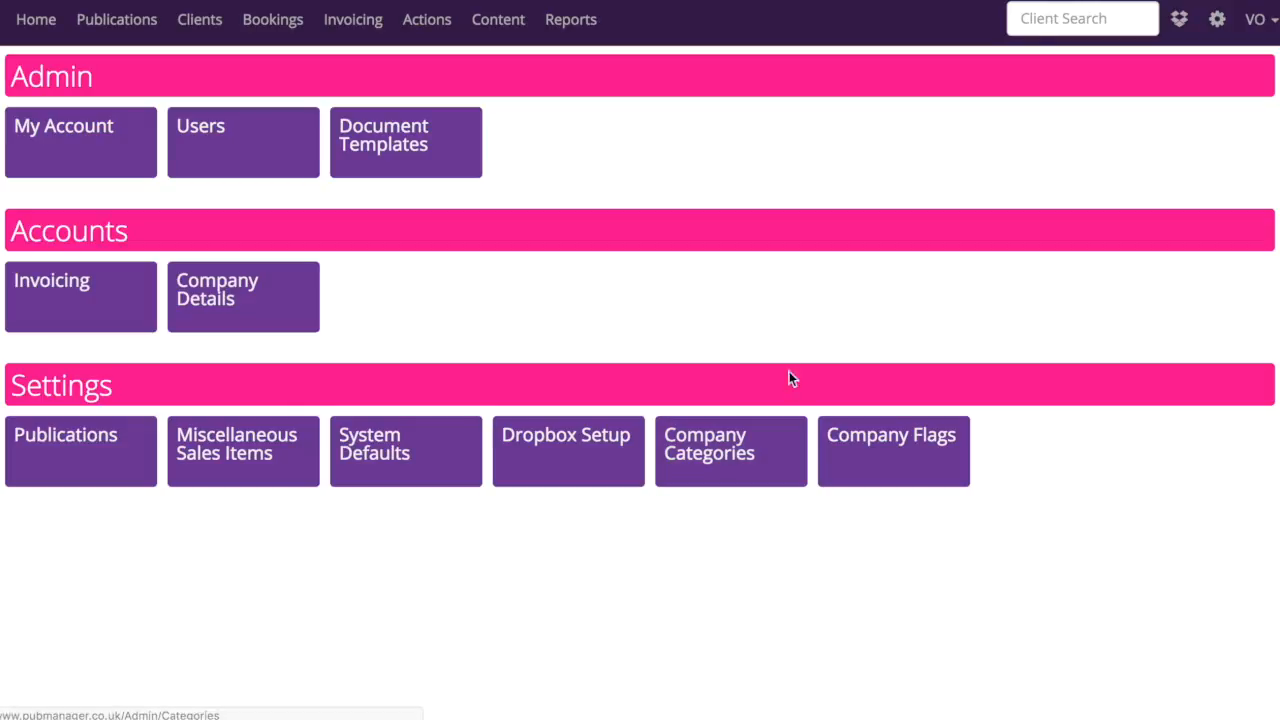
left_click(709, 453)
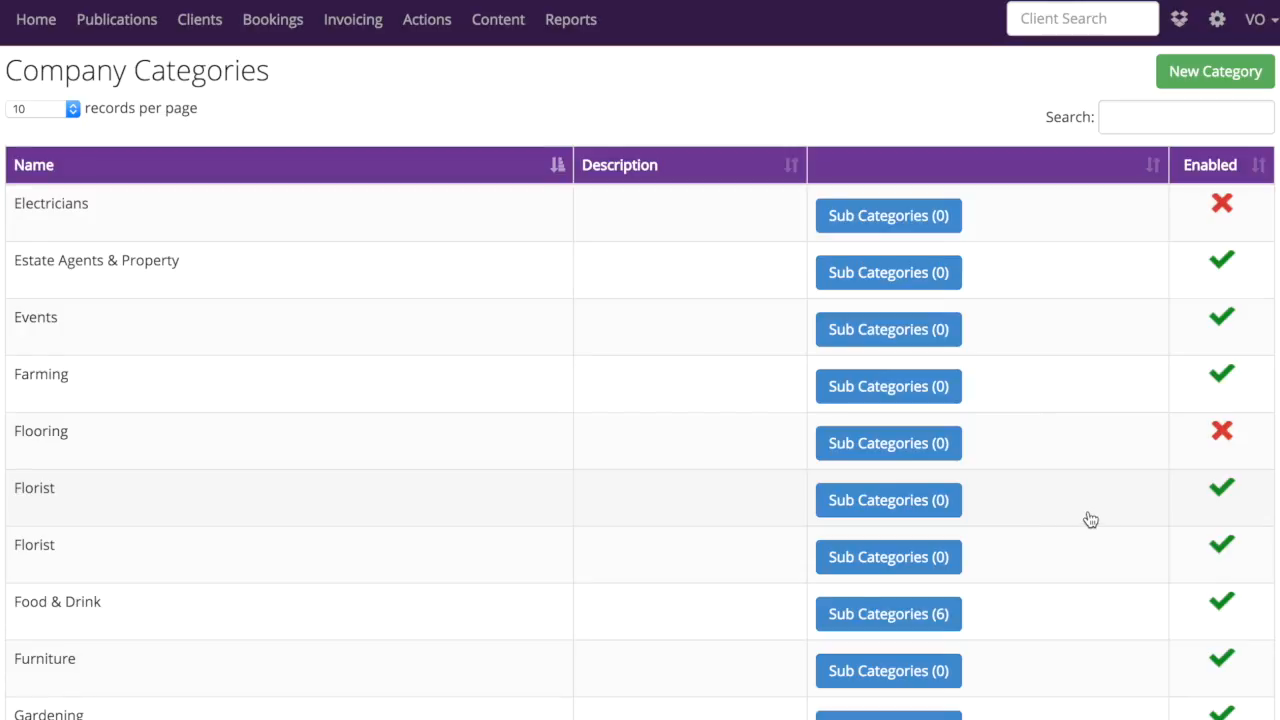
scroll(1089, 517, "down", 2)
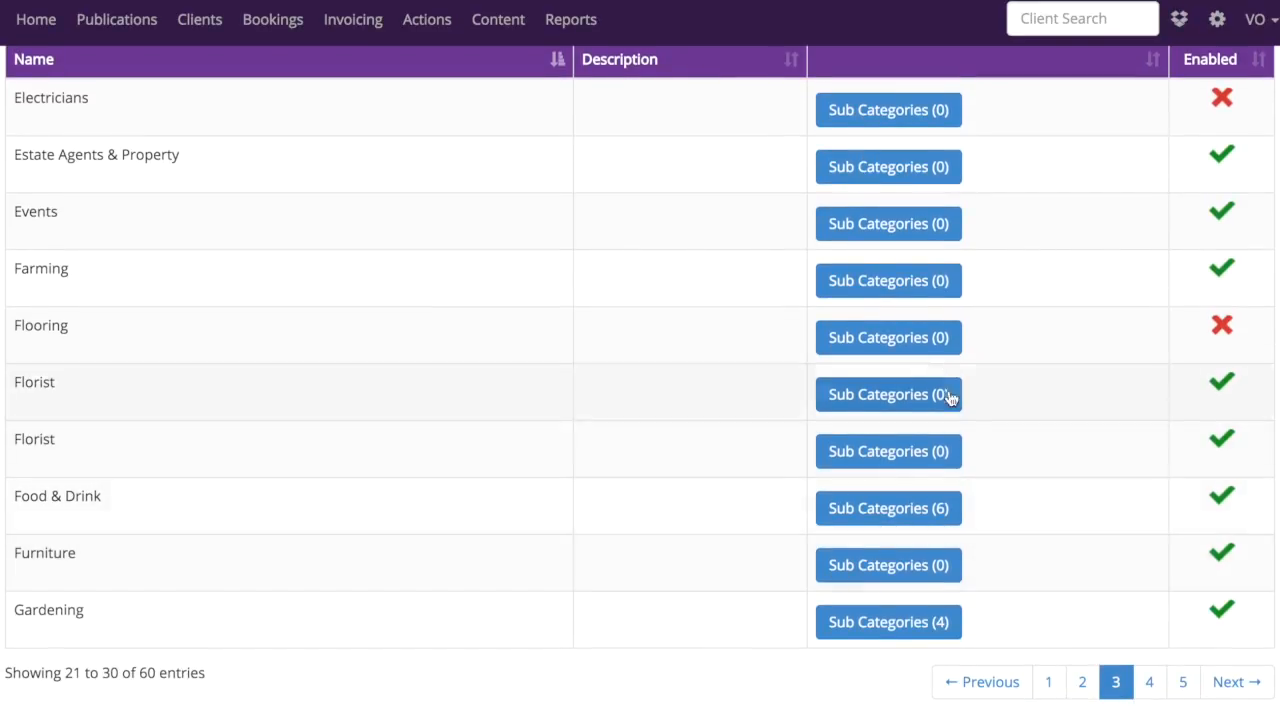
scroll(986, 206, "up", 1)
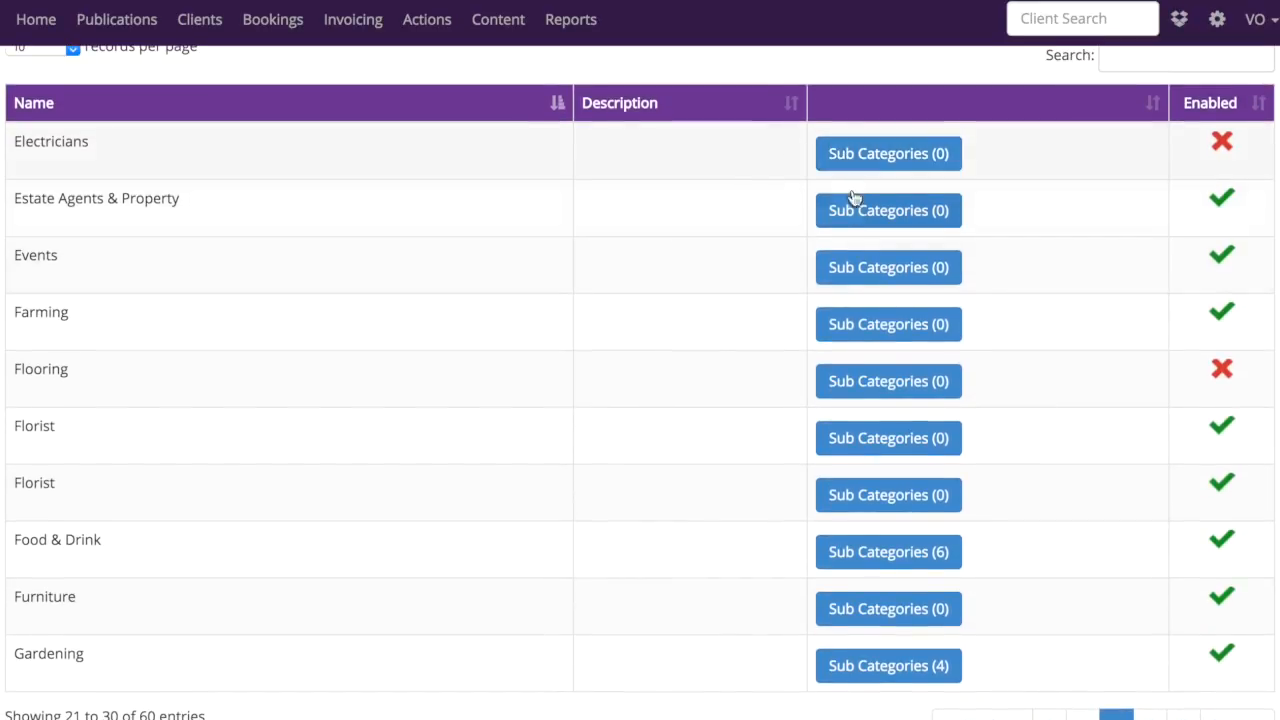
scroll(1043, 523, "down", 1)
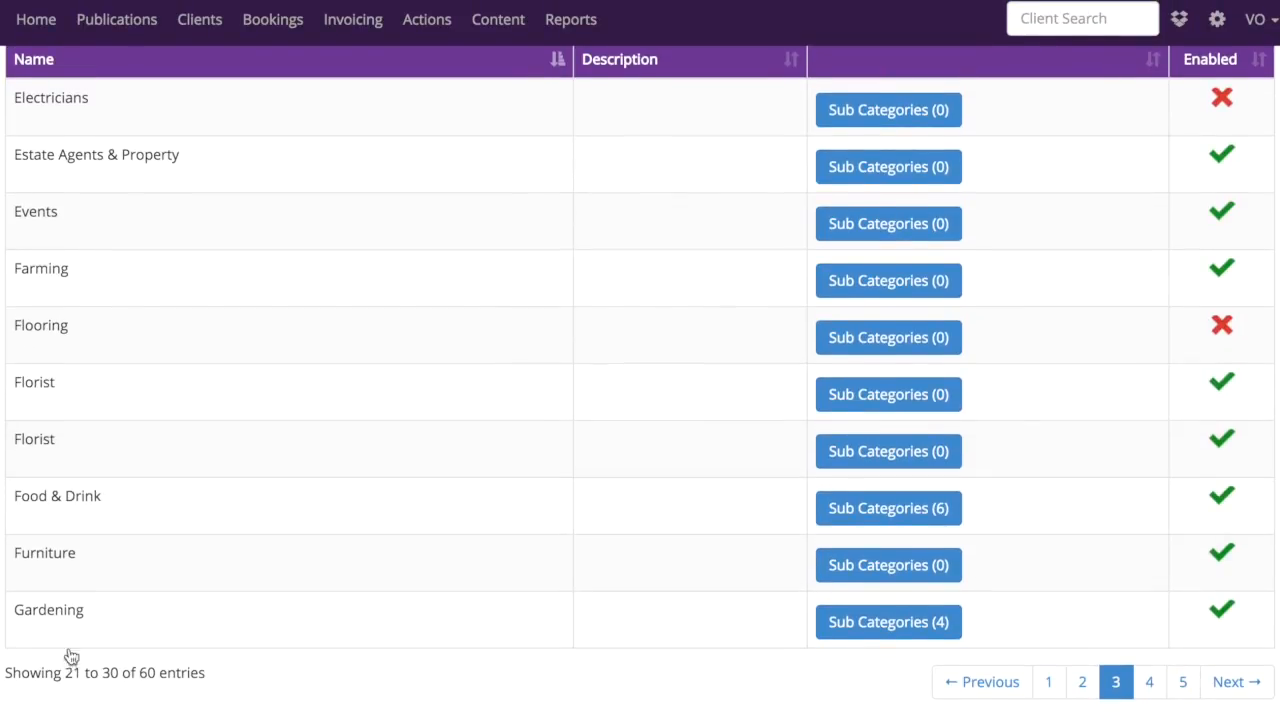
left_click(922, 513)
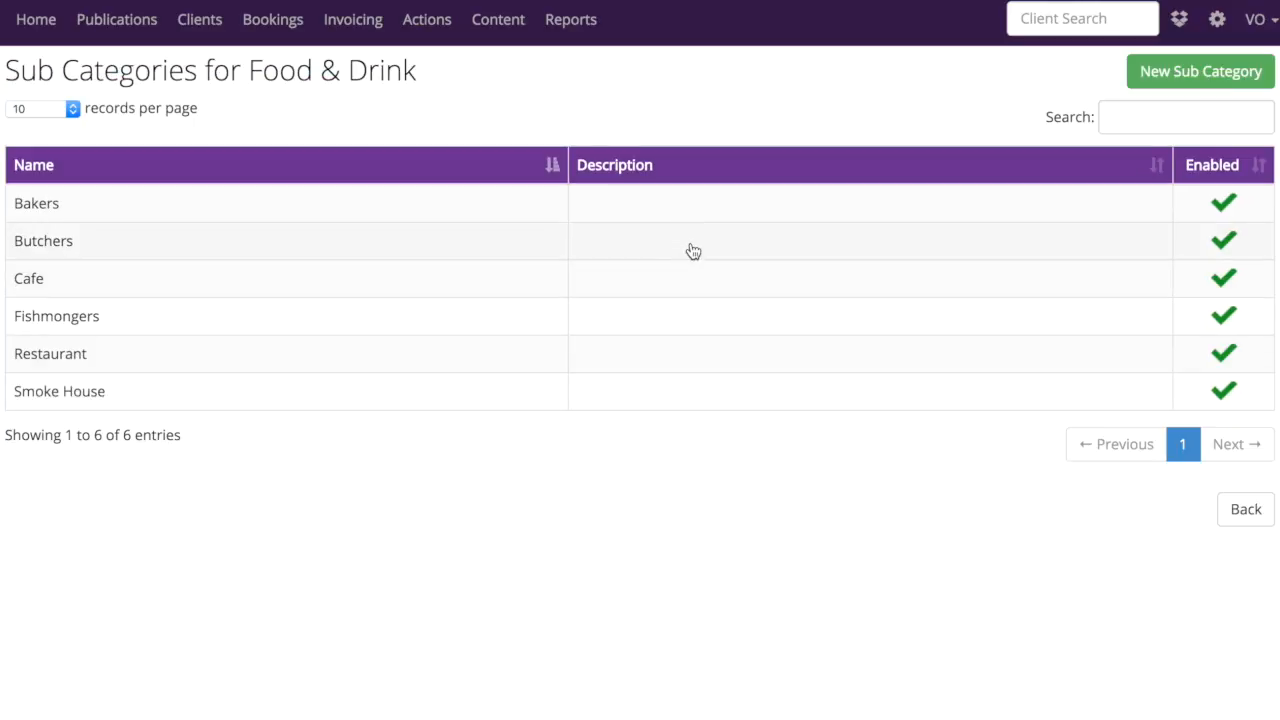
Add the sub category Greengrocer to Food & Drink, save it and return to the Company Categories list
left_click(1246, 79)
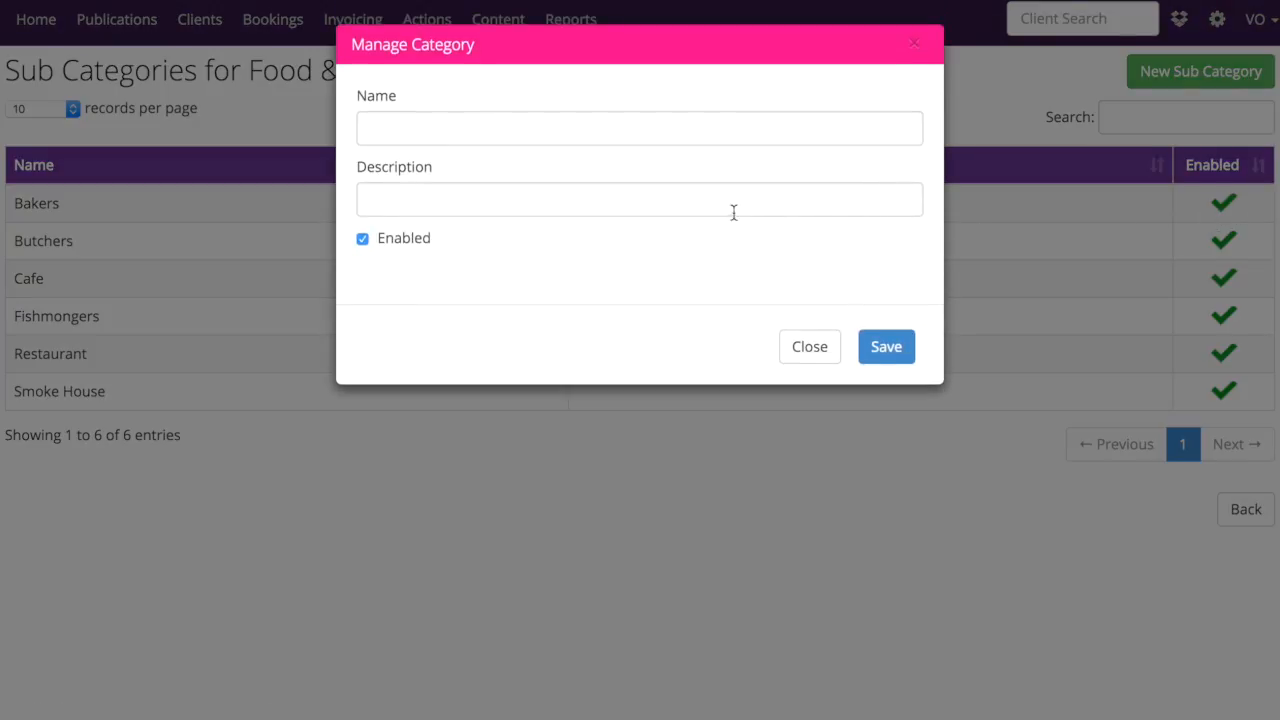
left_click(617, 128)
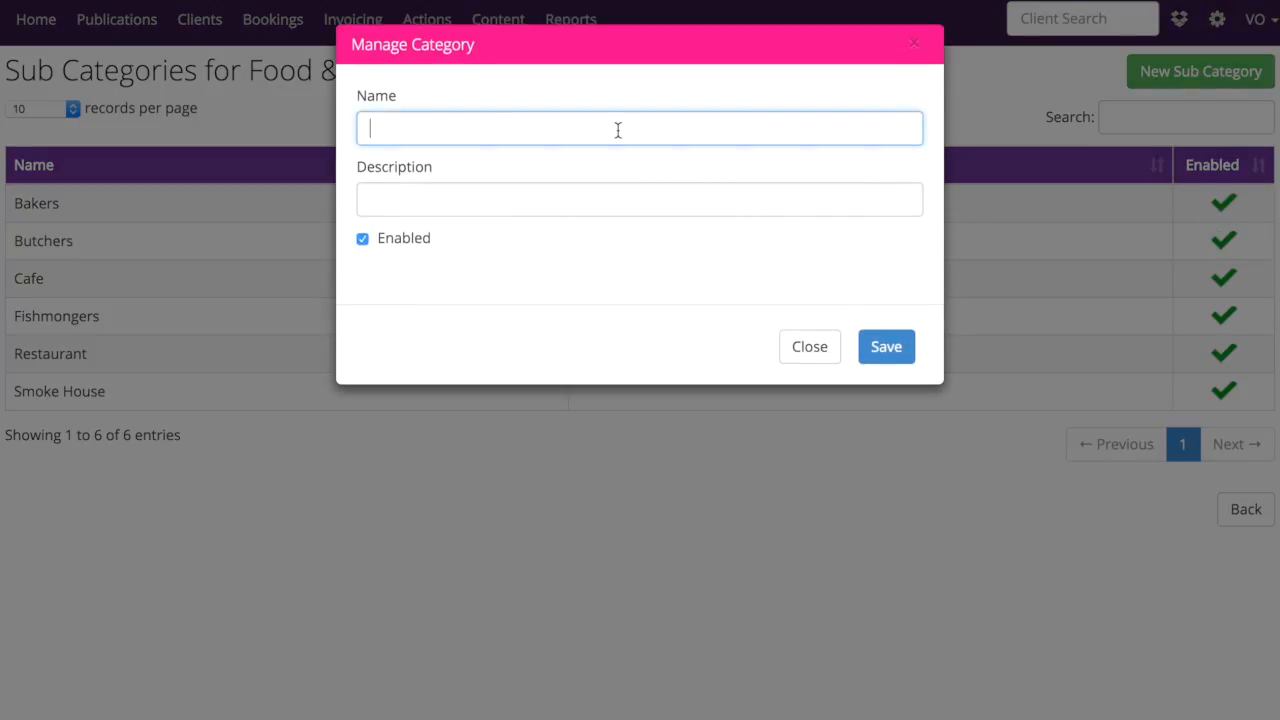
type("Greengrocer")
left_click(908, 360)
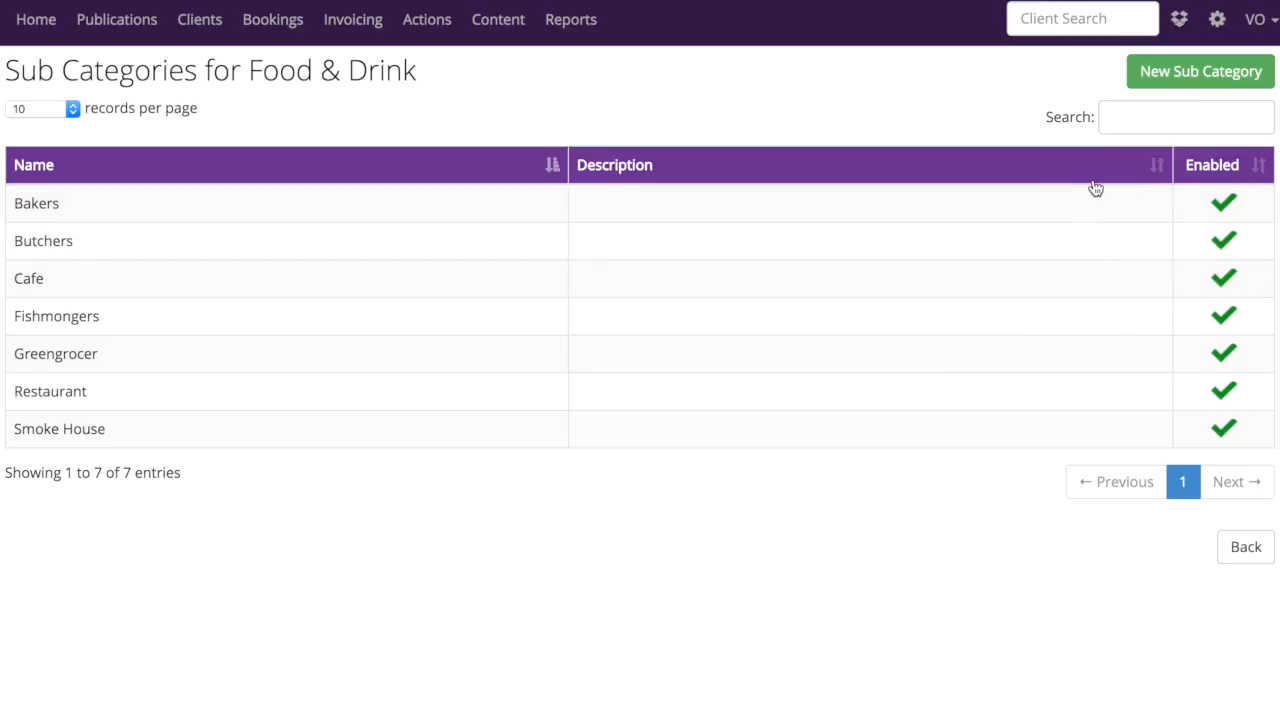
left_click(1244, 558)
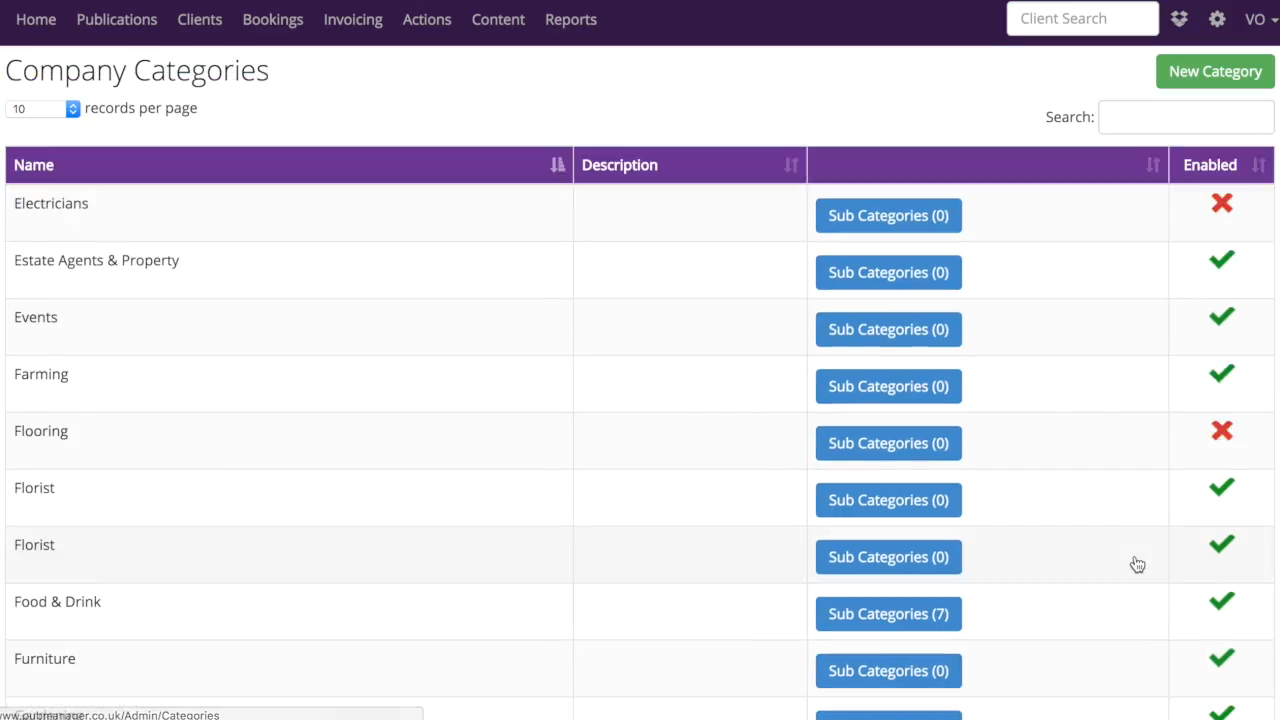
scroll(1050, 585, "down", 1)
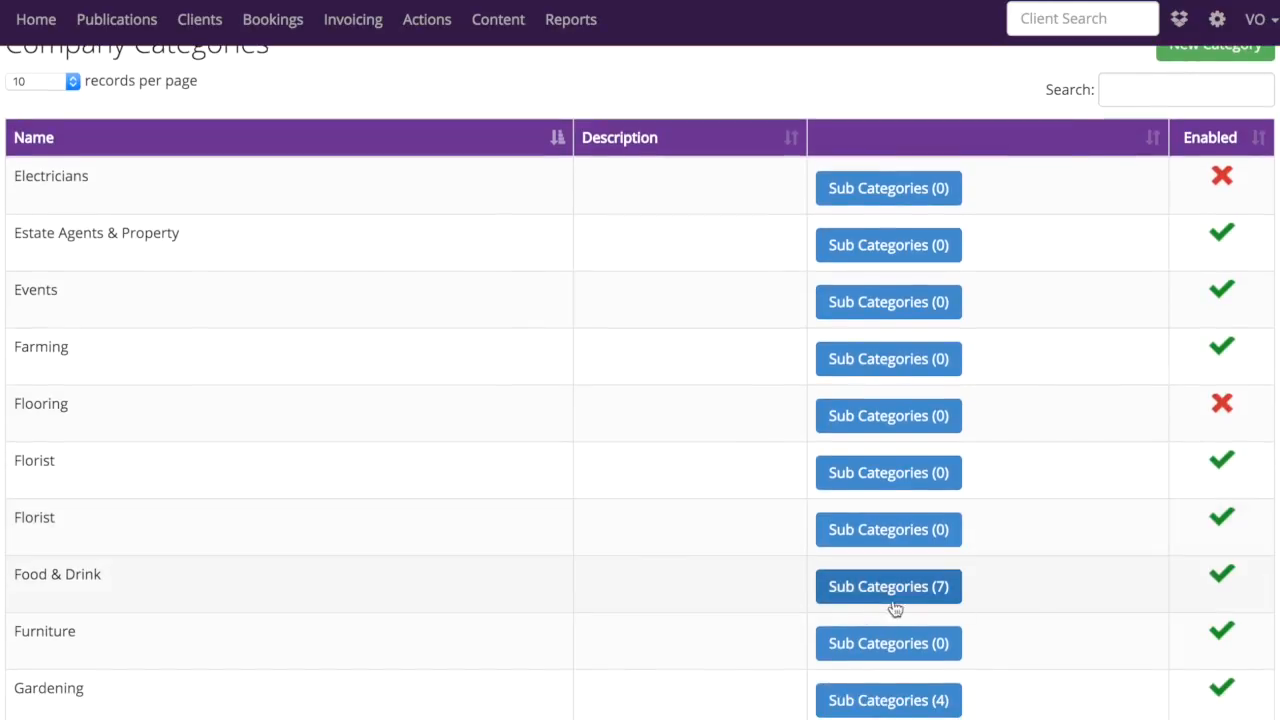
scroll(950, 607, "up", 1)
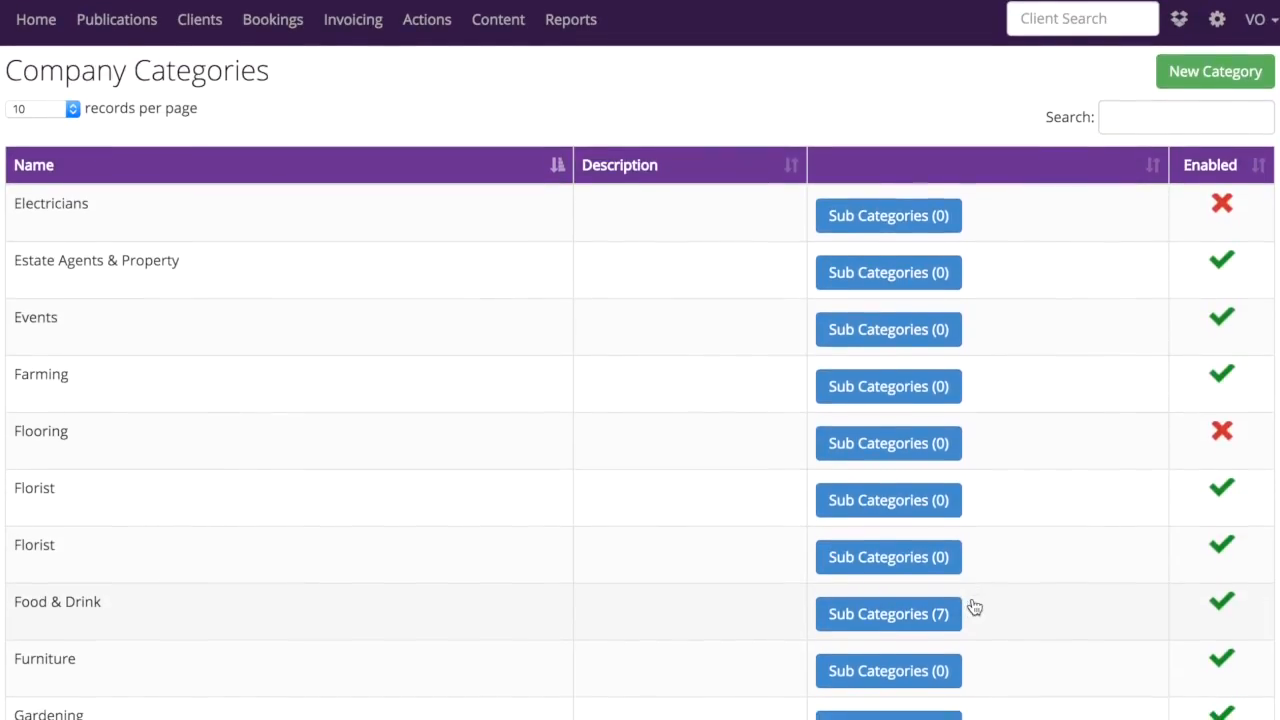
Open the Company Flags settings, allow bookings for the Bad Payers flag and disallow them again
left_click(1217, 19)
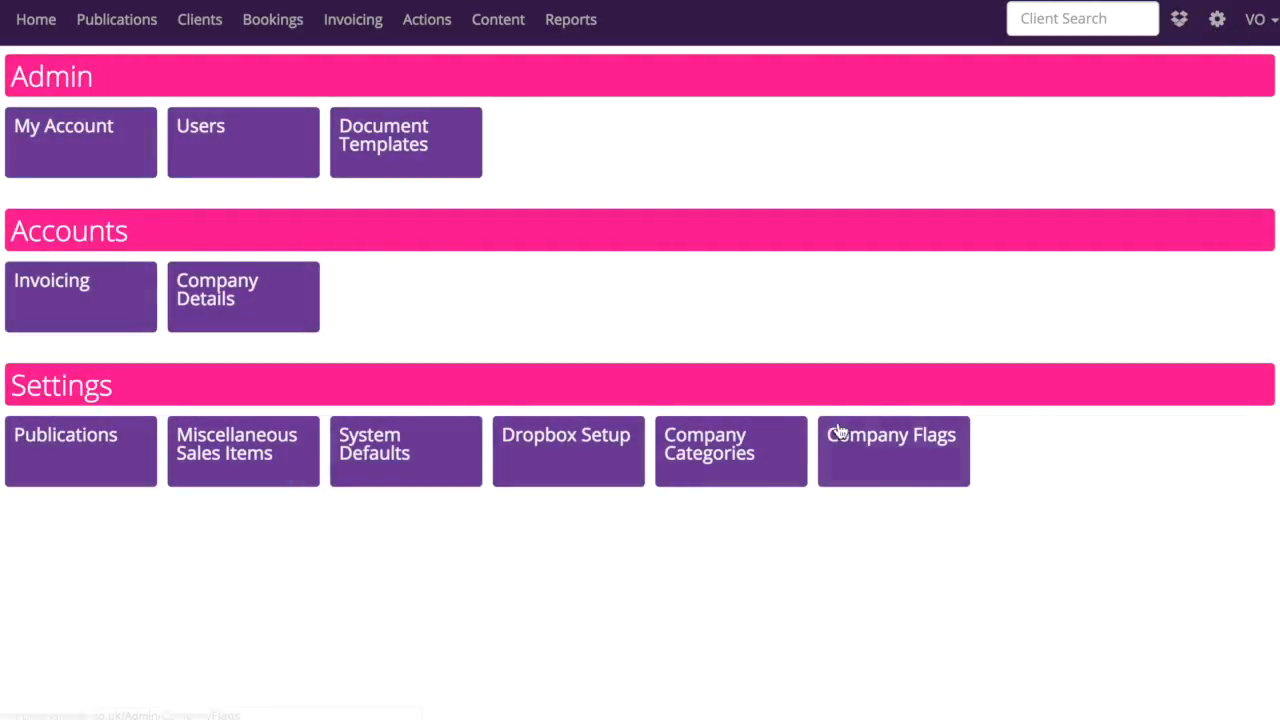
left_click(888, 450)
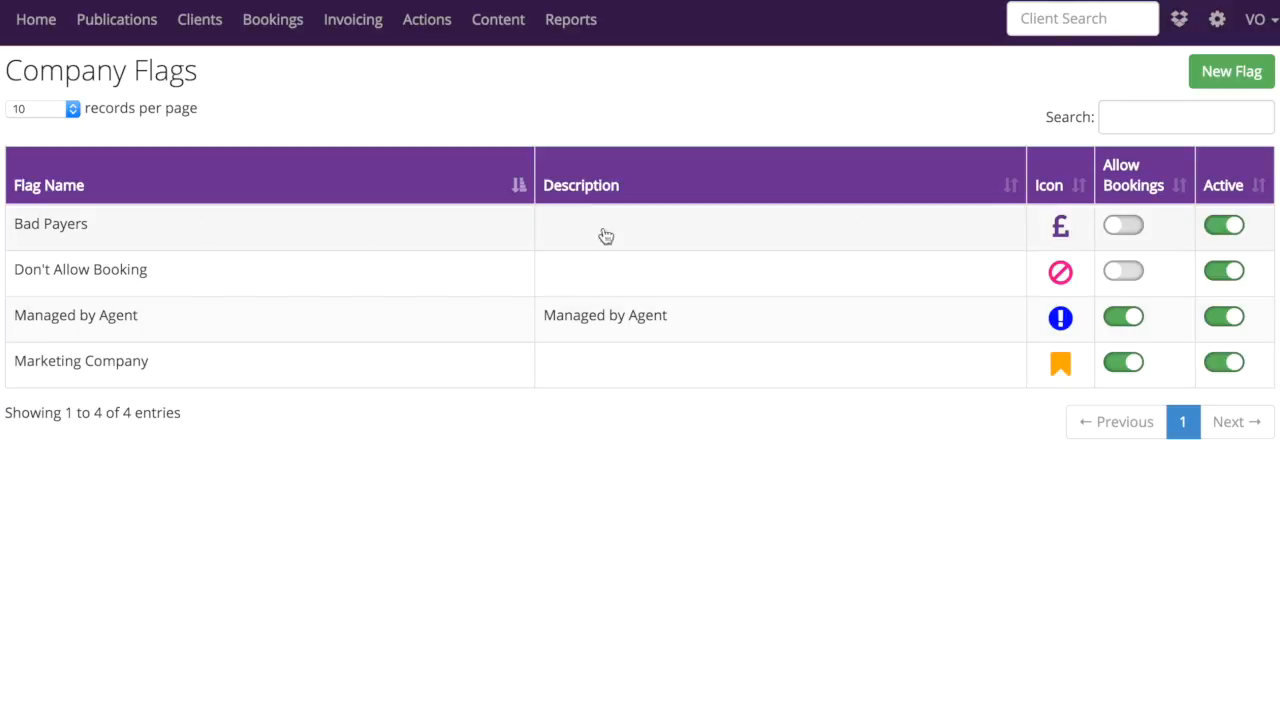
left_click(1124, 228)
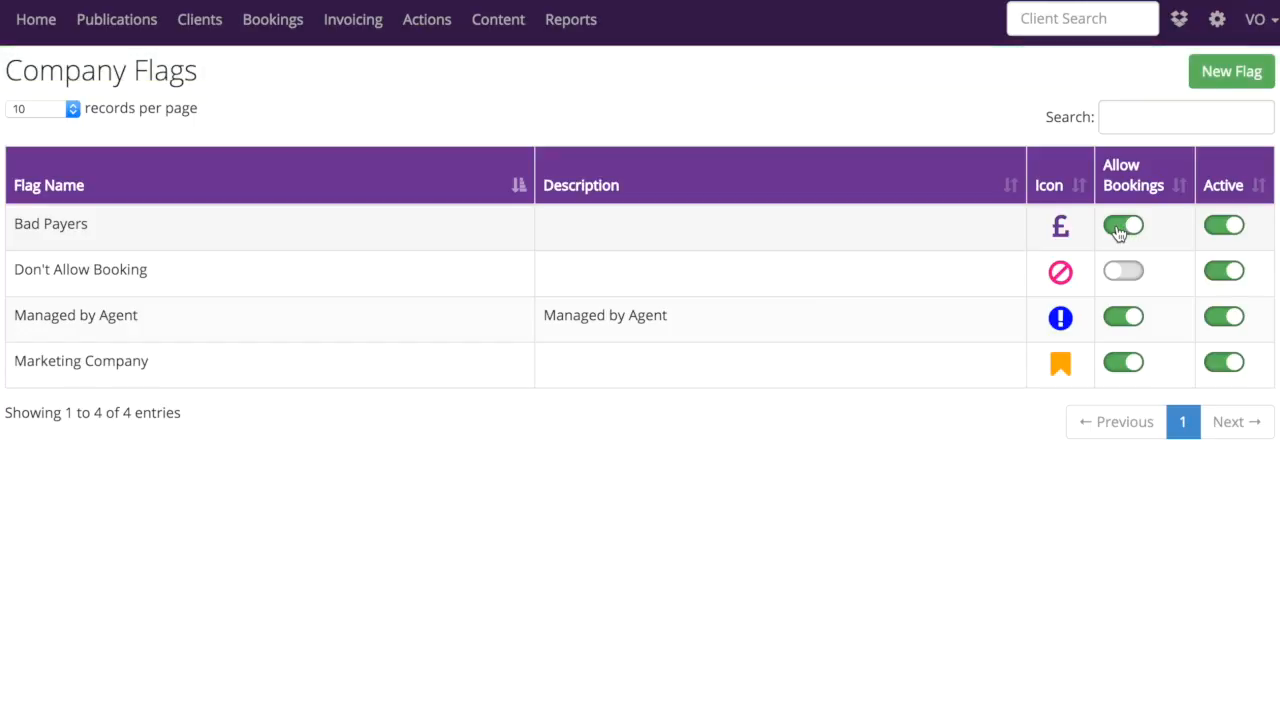
left_click(1125, 234)
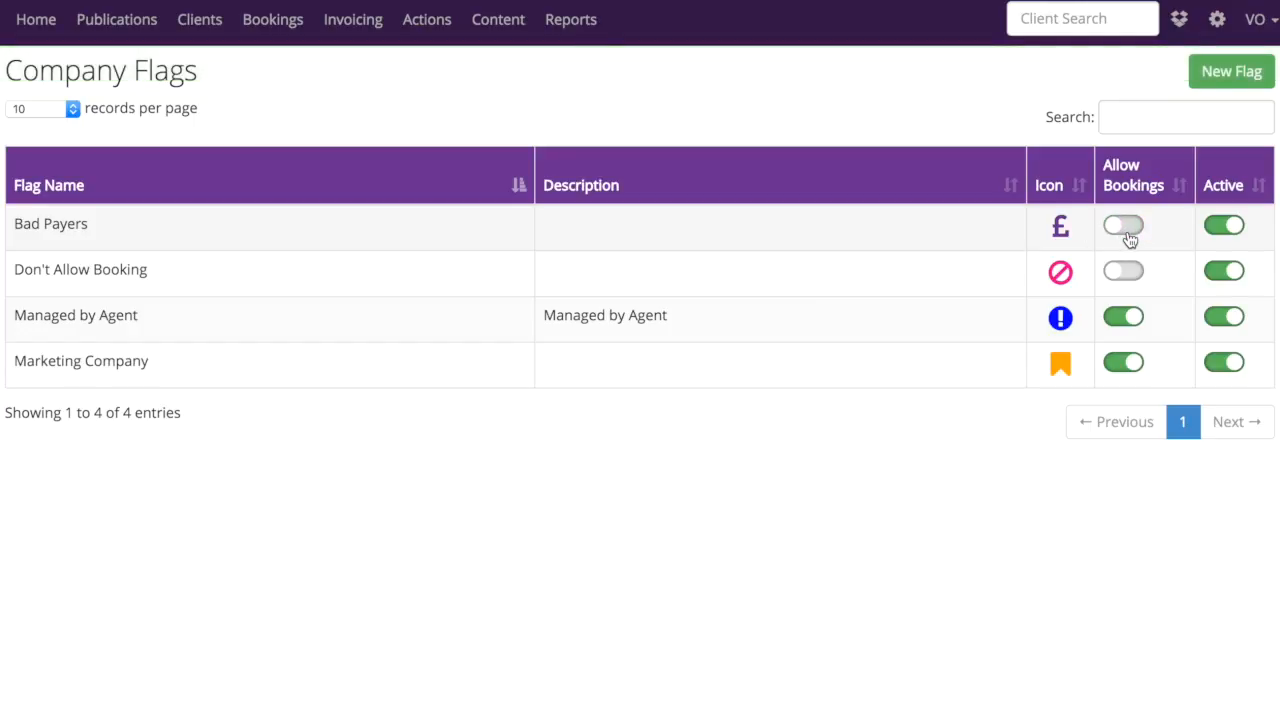